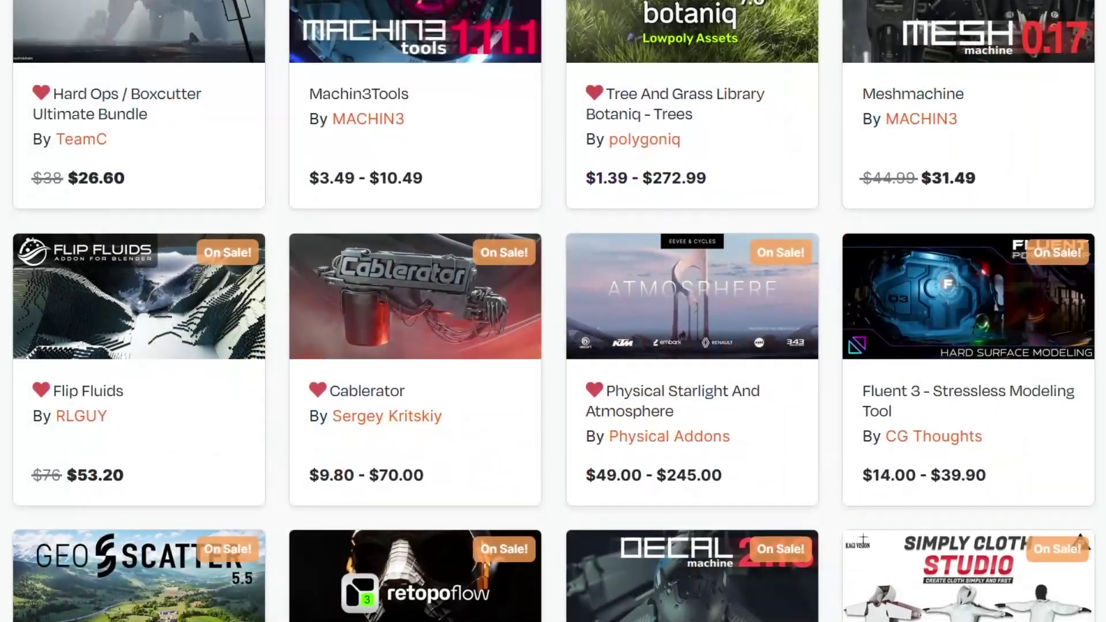
- Scroll down past the Top Rated add-on listing on Blender Market
scroll(553, 311, "down", 2)
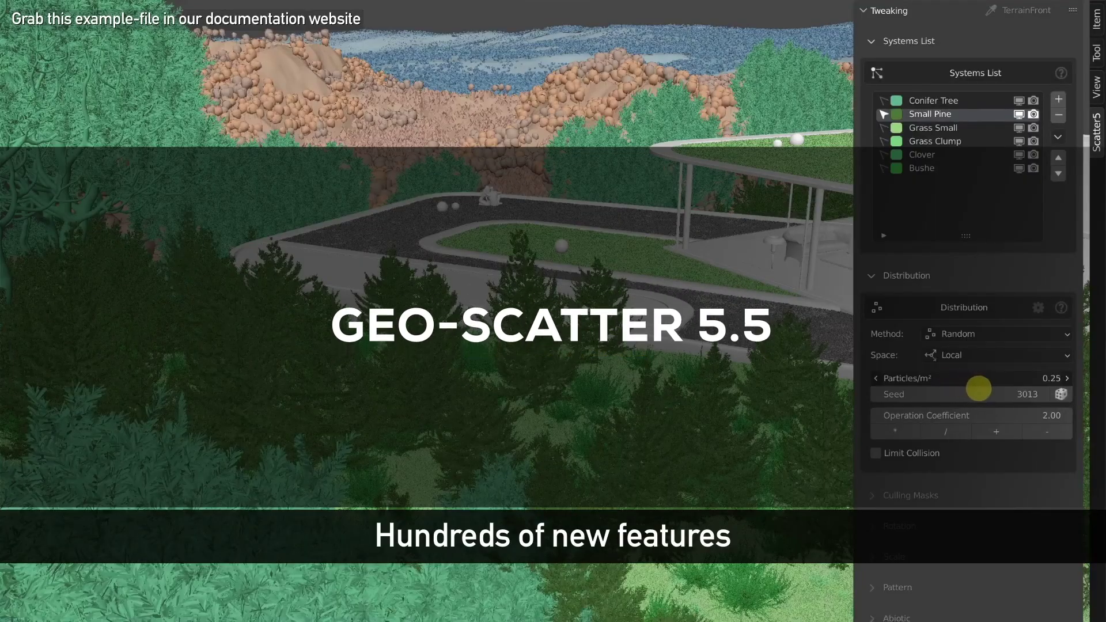
- Raise scatter density to 0.28, show rendered shading, and use Bezier-Area distribution
left_click_drag(979, 388, 697, 350)
left_click(410, 179)
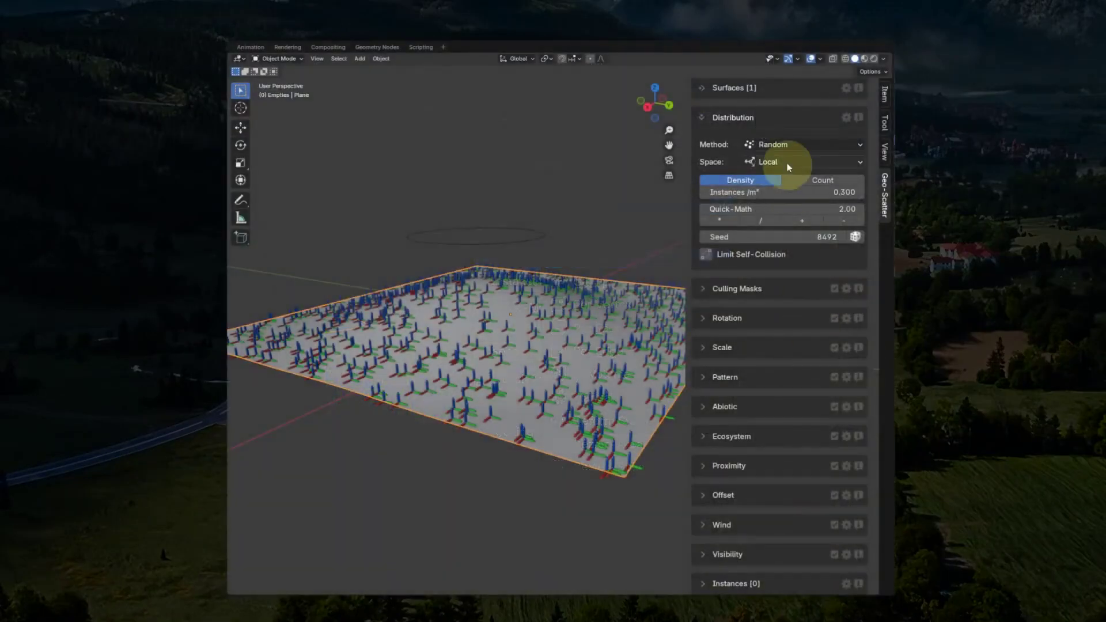
left_click(612, 204)
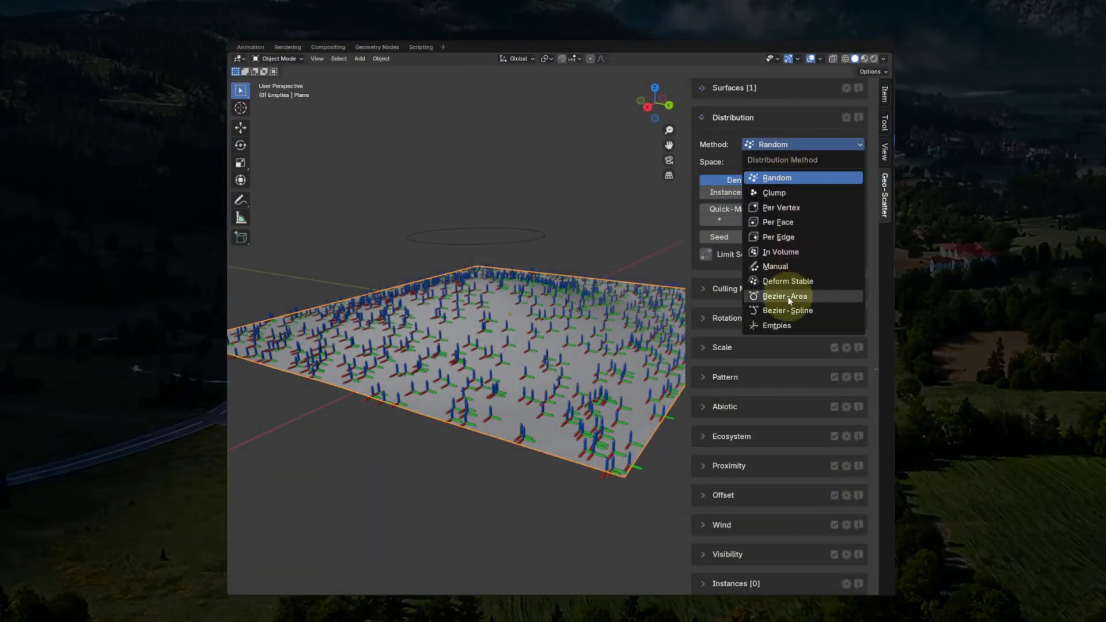
left_click(608, 444)
left_click_drag(601, 233, 457, 259)
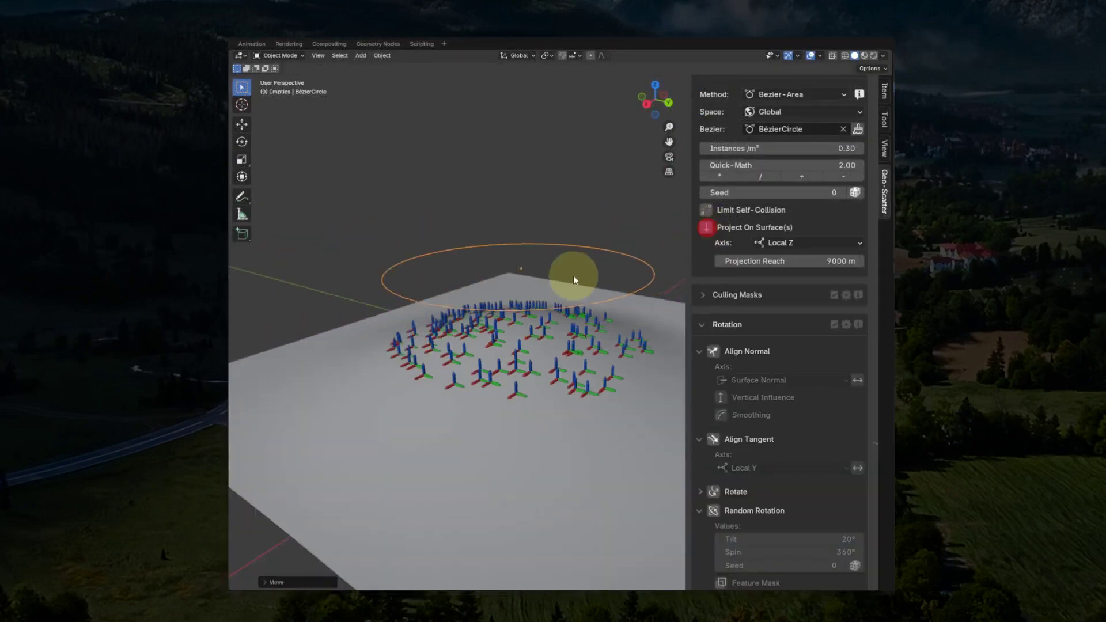
- Project along Local Z, align instances to normal and downslope, and reshape the plane
left_click(774, 244)
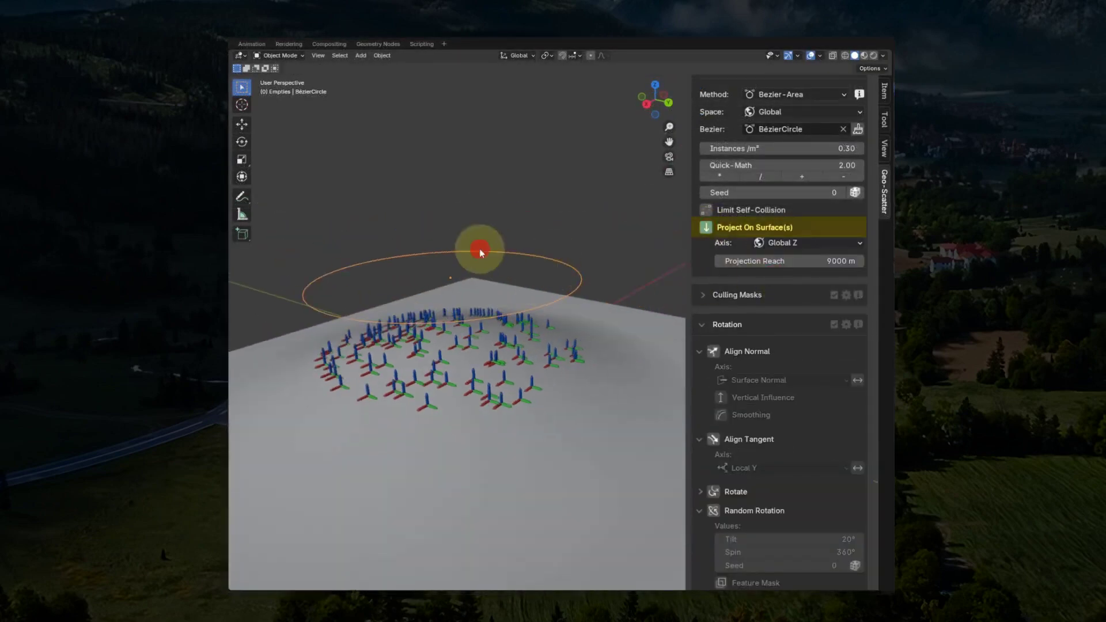
left_click(774, 258)
key("r")
key("r")
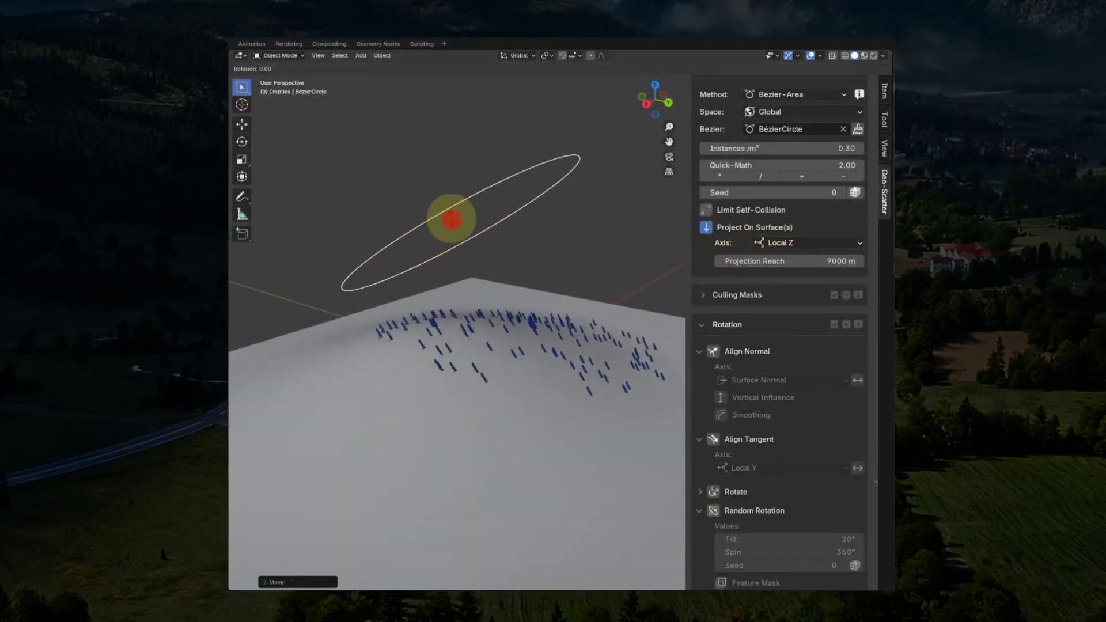
scroll(741, 254, "down", 7)
left_click(714, 192)
left_click(713, 280)
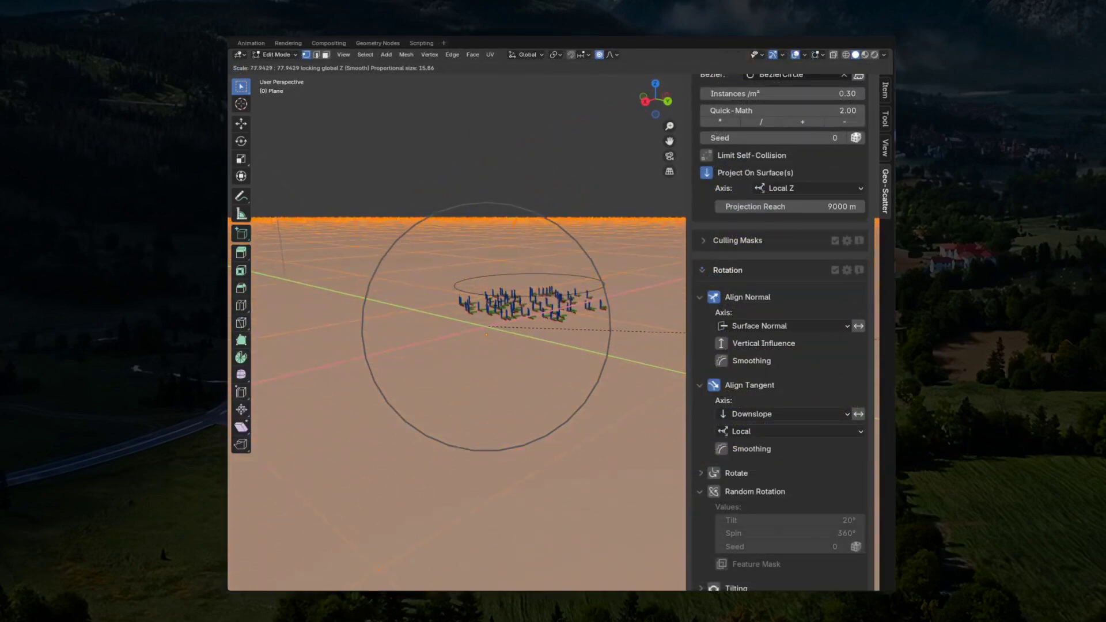
left_click(573, 282)
key("Tab")
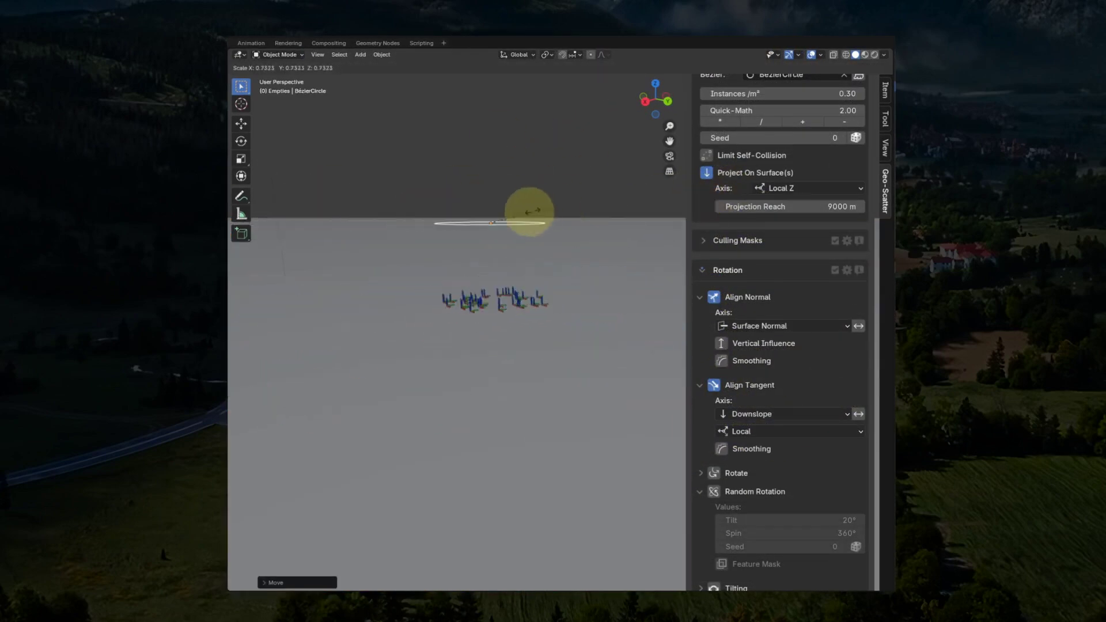
left_click(581, 217)
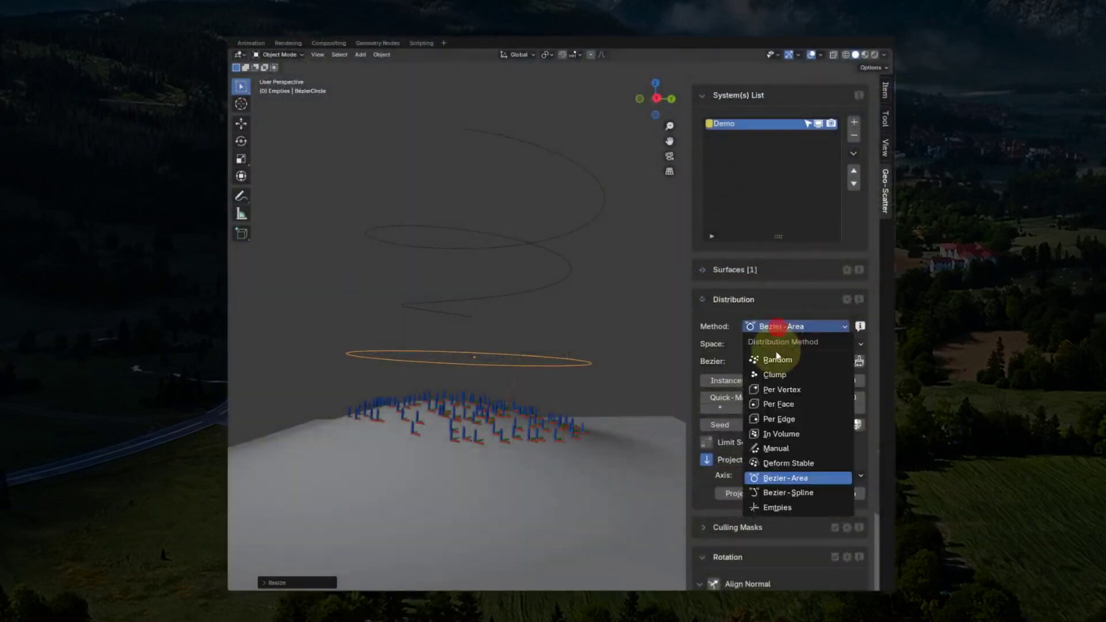
- Scatter along BézierCurve as a Pathway Area at 1.36 instances/m, projected onto the plane
left_click(632, 479)
left_click(577, 258)
scroll(554, 271, "up", 5)
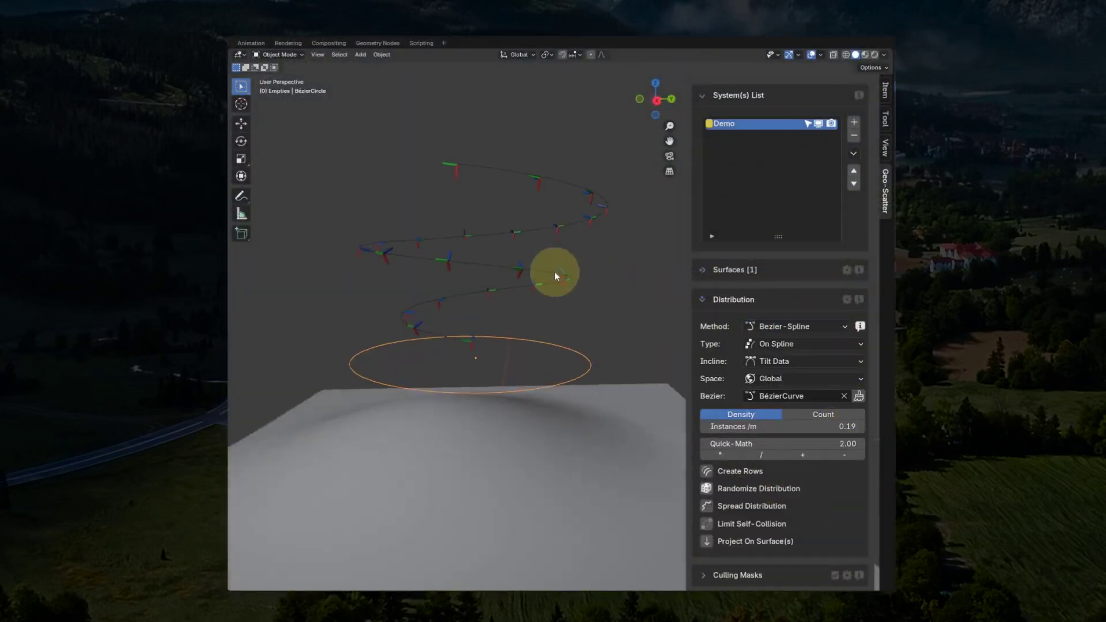
left_click_drag(727, 426, 734, 426)
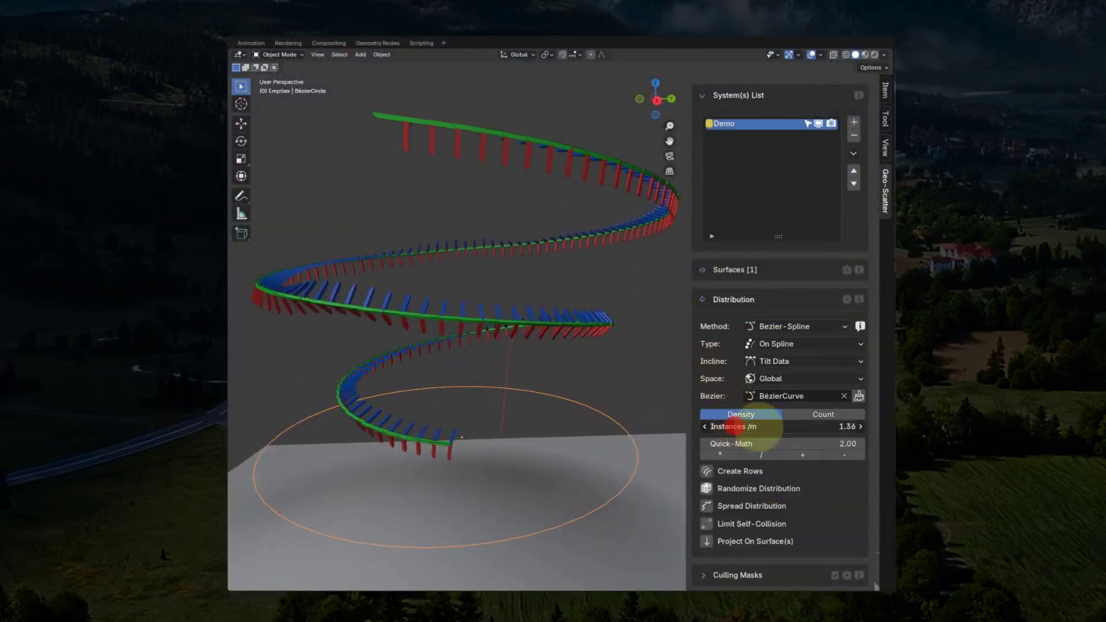
left_click(788, 393)
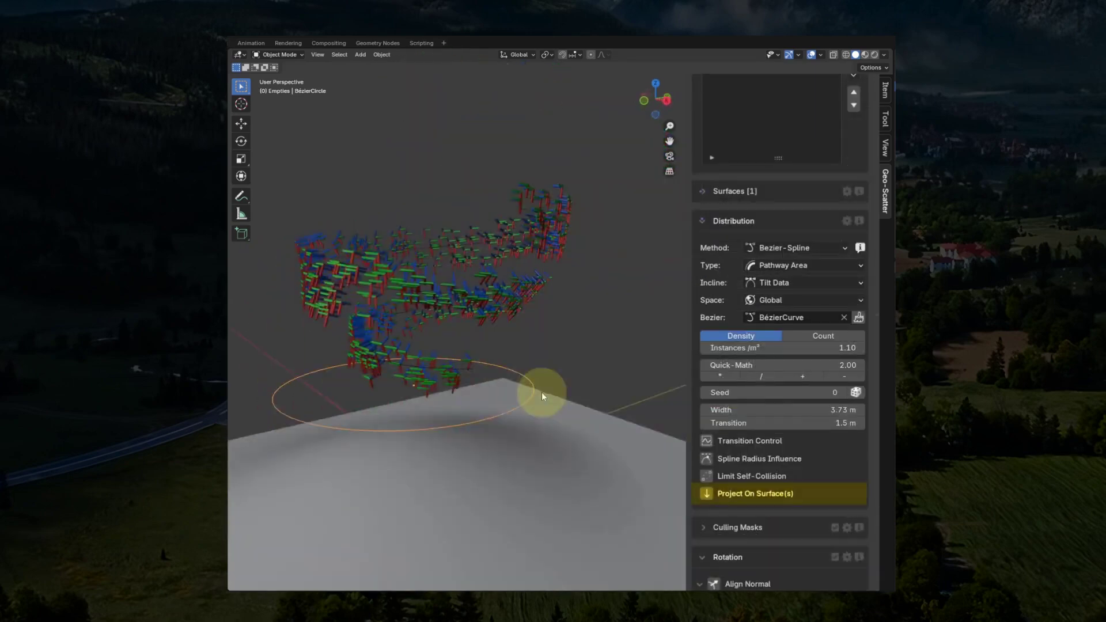
left_click(706, 493)
left_click(517, 311)
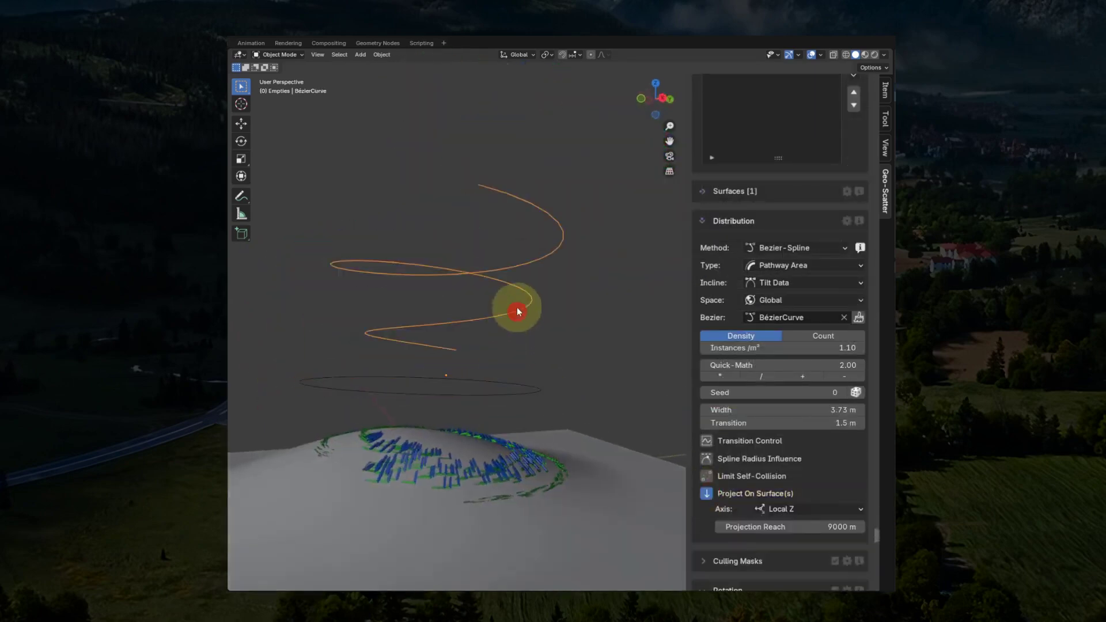
scroll(716, 395, "down", 8)
left_click(716, 395)
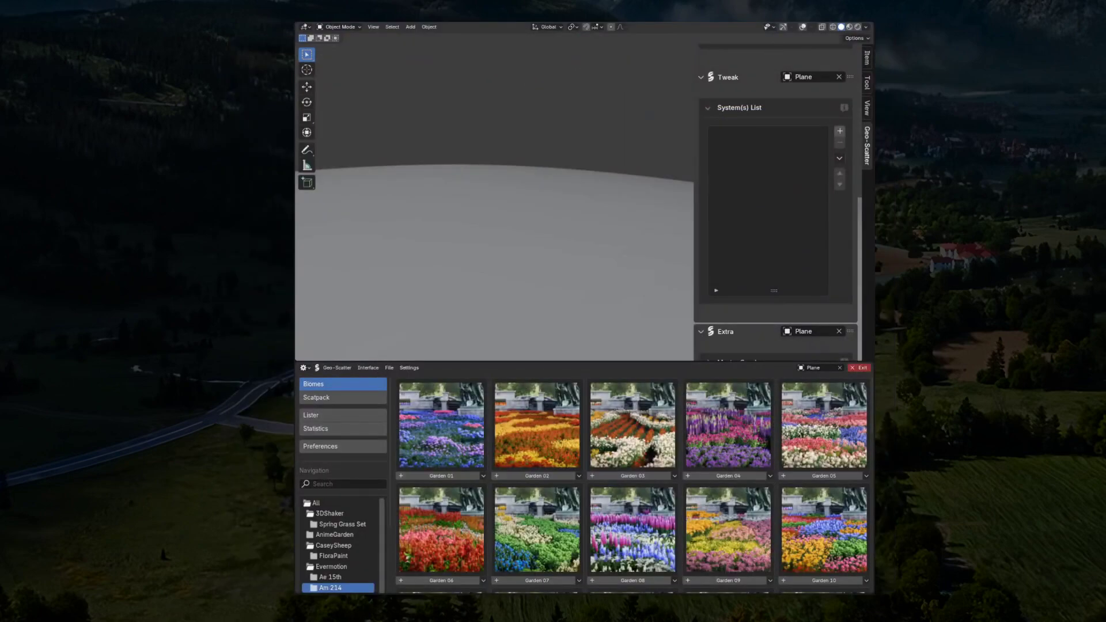
- Mask future scatters with a Bézier area and scatter trees on a new empties collection
left_click(418, 372)
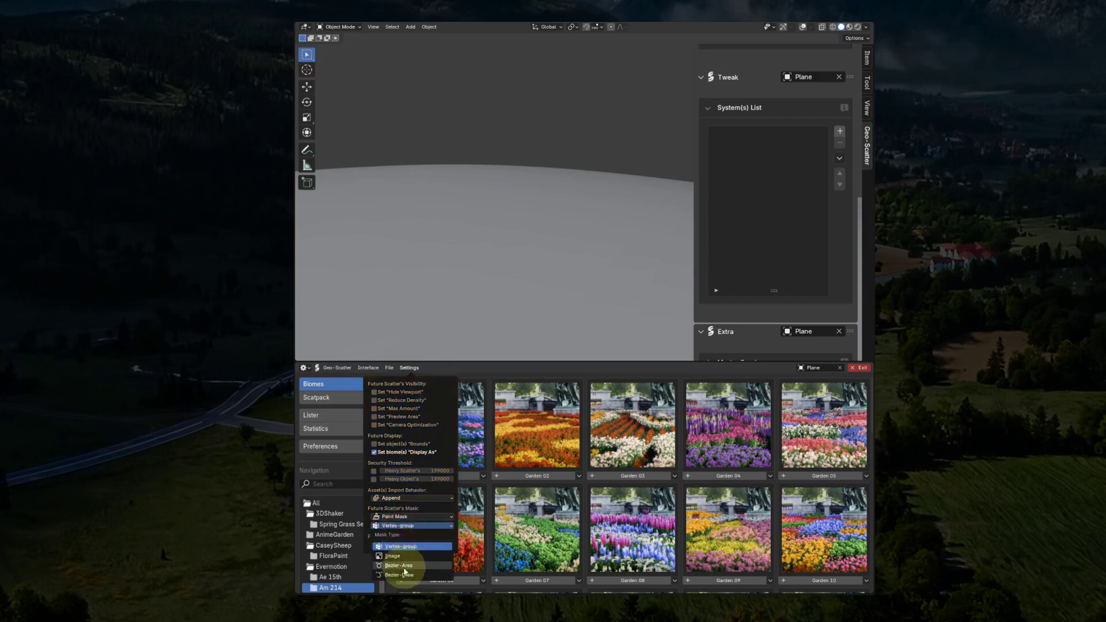
left_click(403, 567)
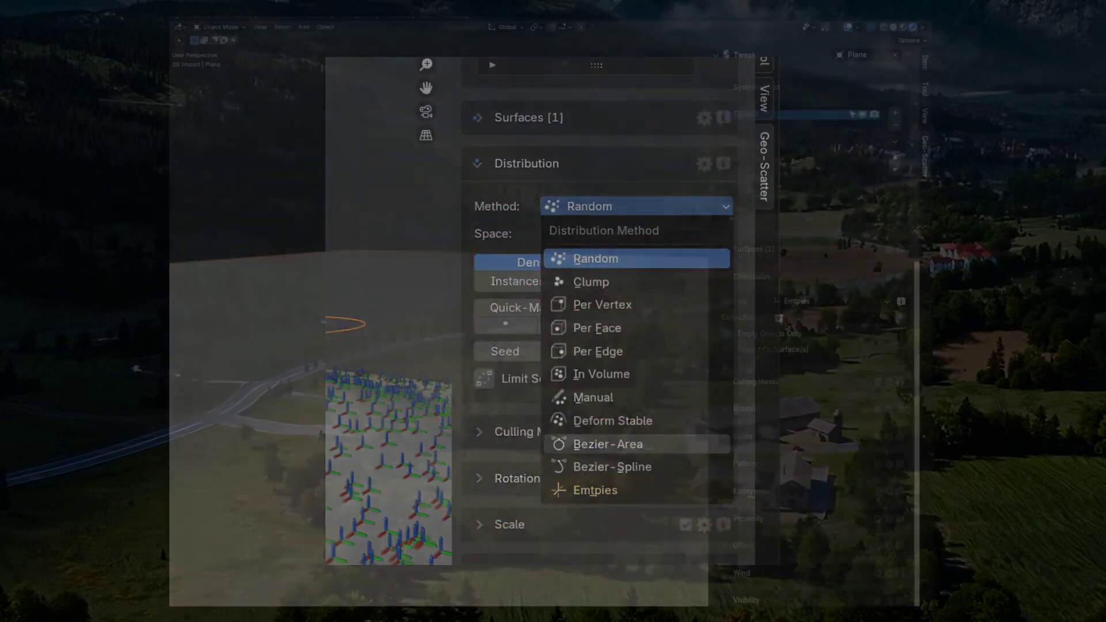
left_click(904, 321)
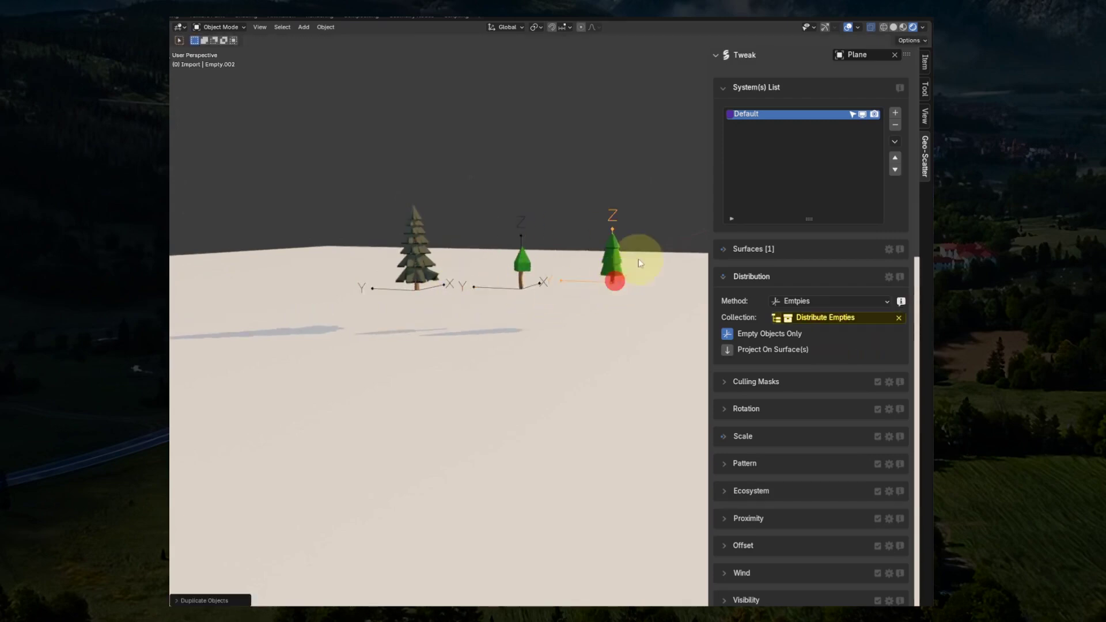
scroll(749, 346, "down", 4)
left_click(742, 342)
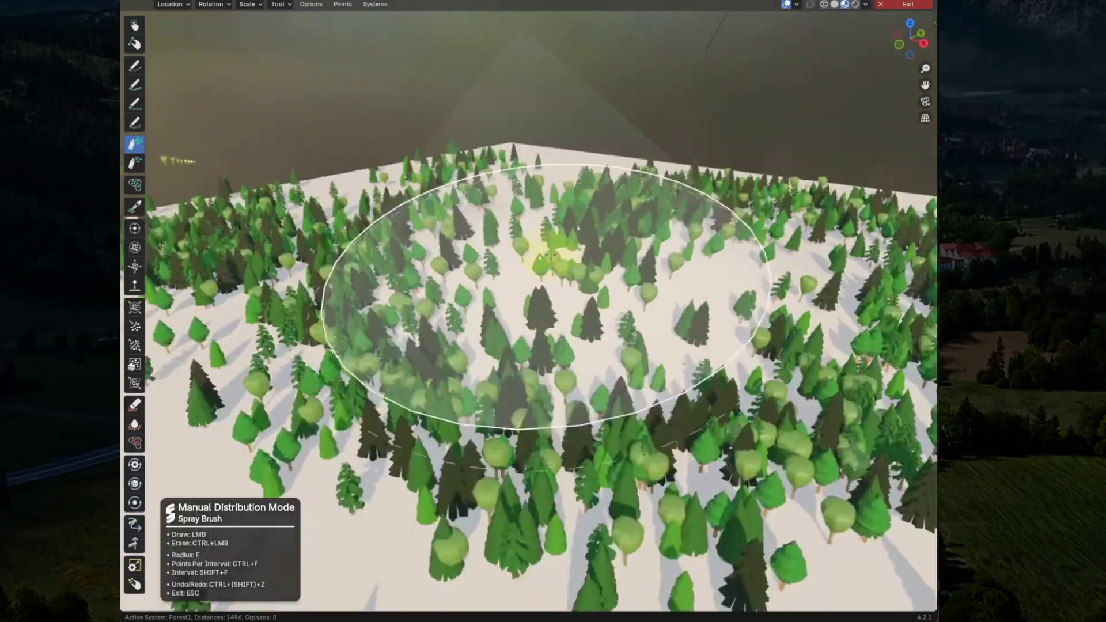
- Paint and relax trees, then cluster grass in Dense Areas: 5 m sample area, 40 instances
left_click(135, 105)
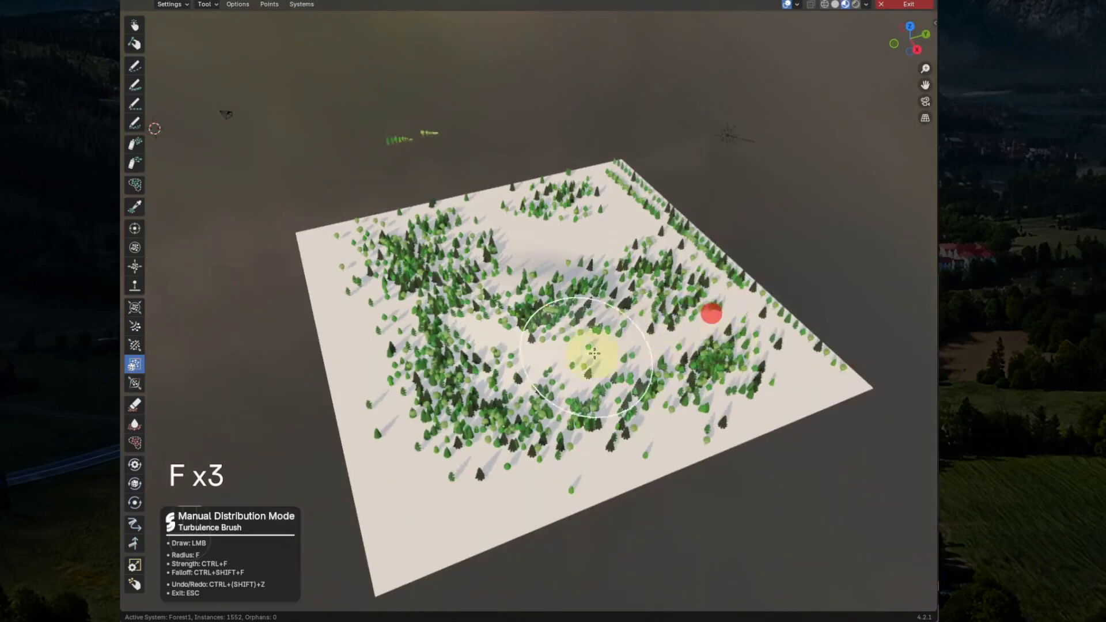
key("f")
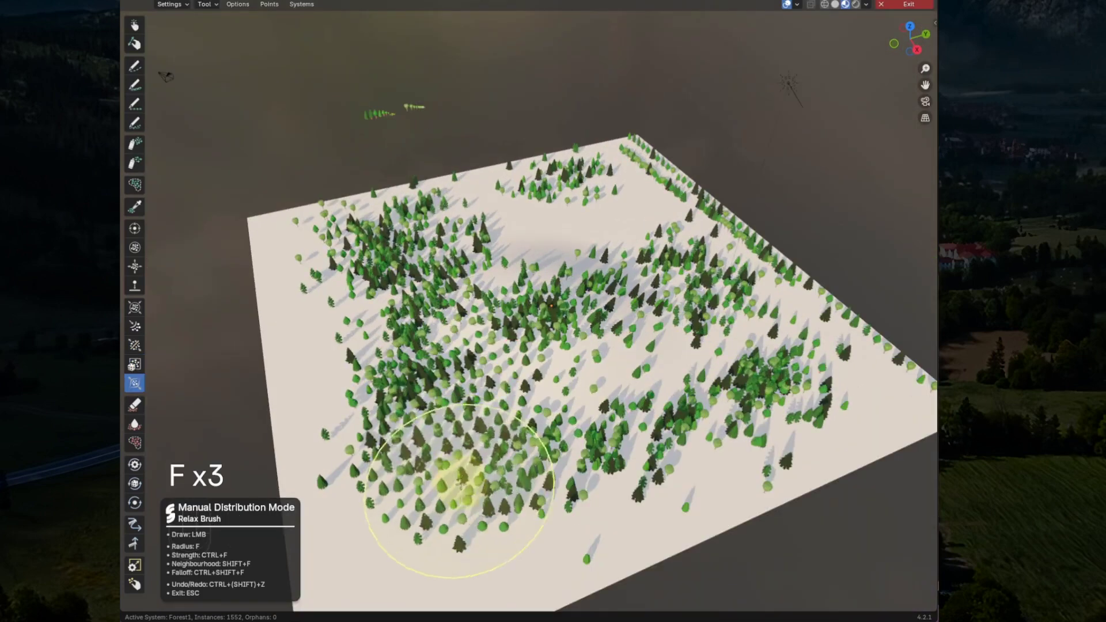
mouse_move(457, 482)
left_mouse_down()
mouse_move(370, 371)
mouse_move(593, 408)
left_mouse_up()
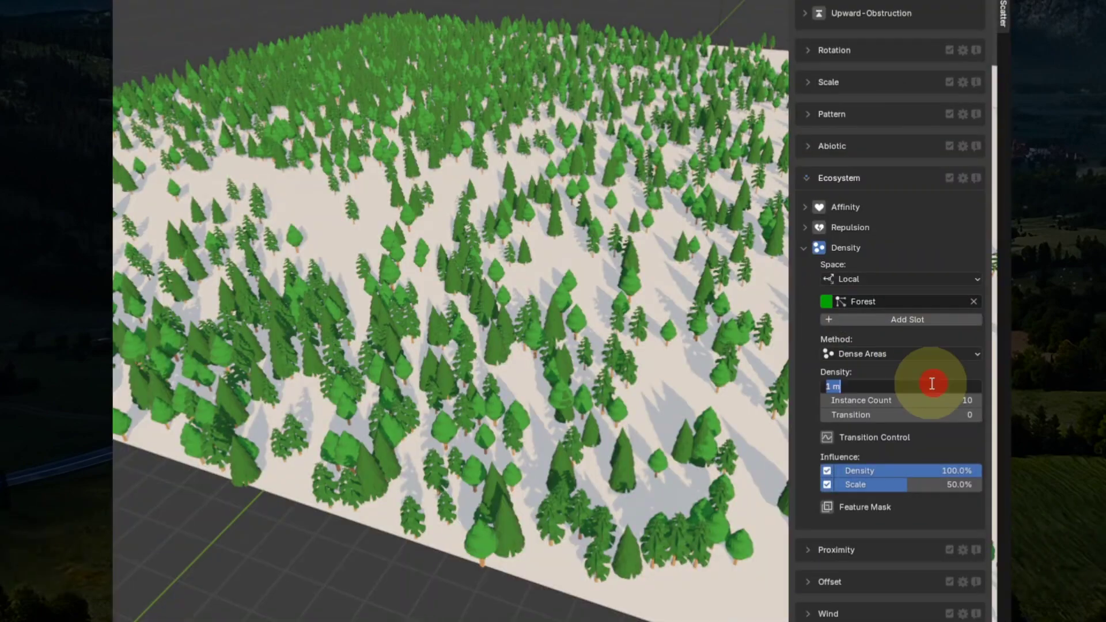
left_click(929, 382)
left_click(913, 400)
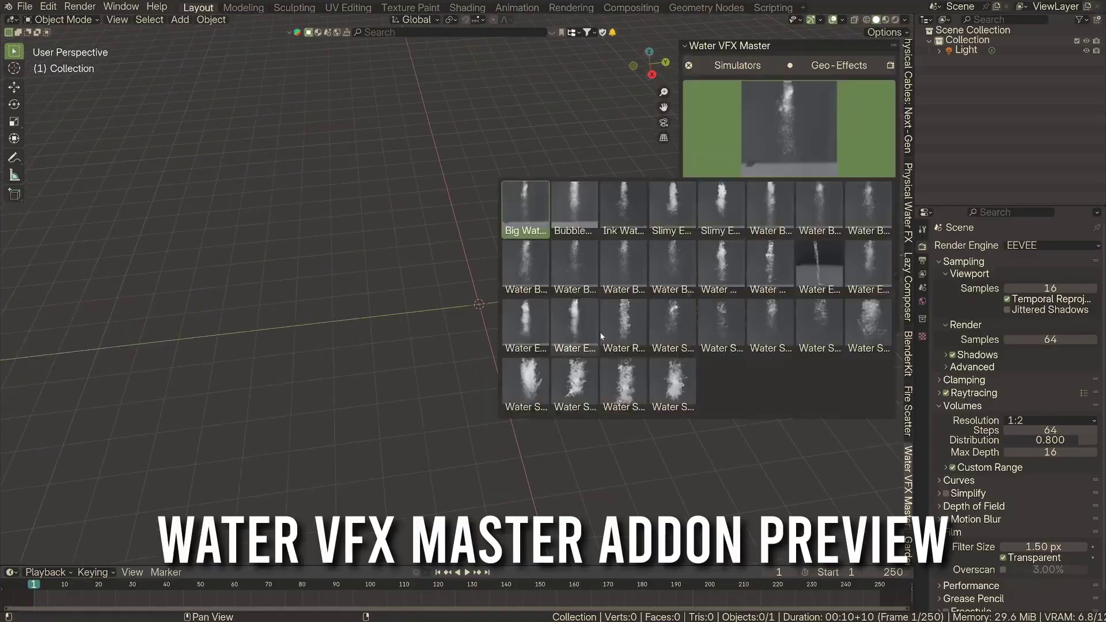
- Load a water splash simulator preset, play it, and rotate its controller
left_click(600, 333)
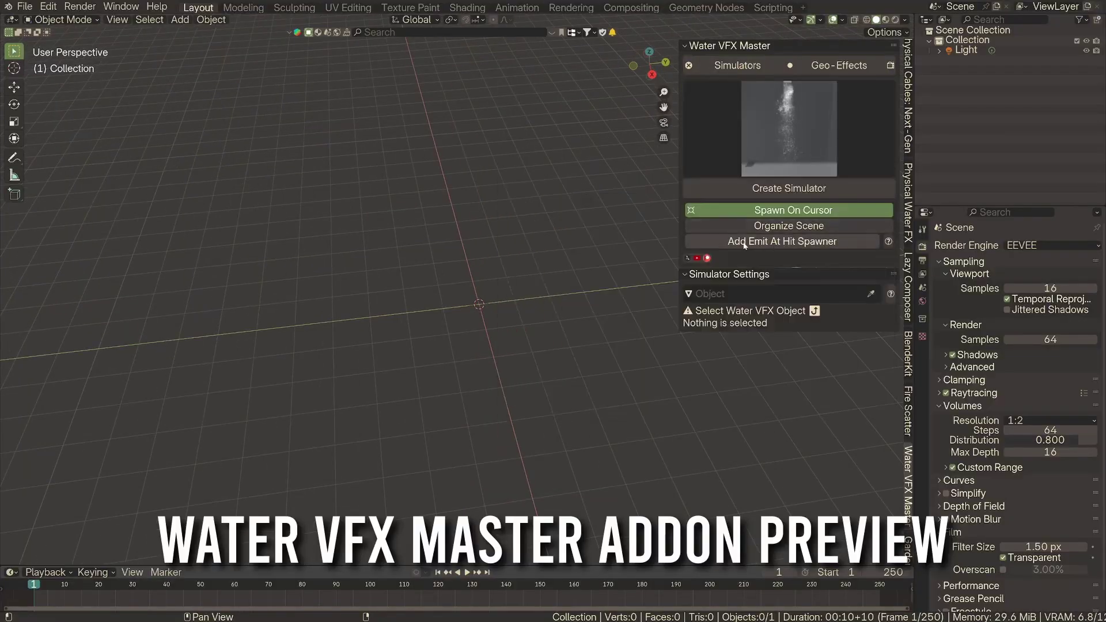
key("space")
key("g")
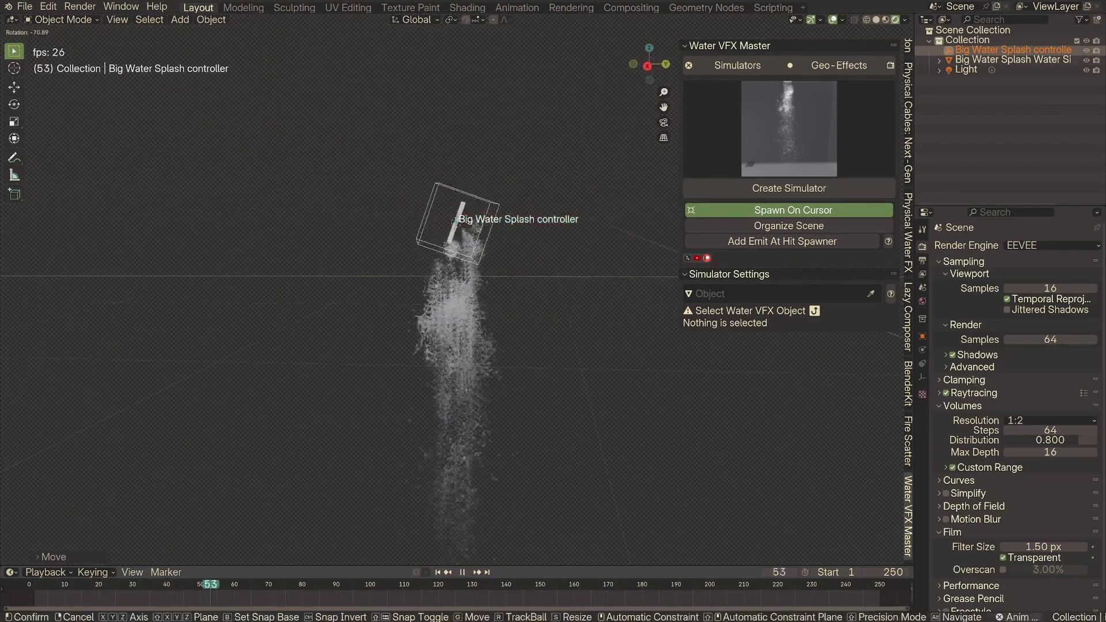
key("r")
left_click(562, 342)
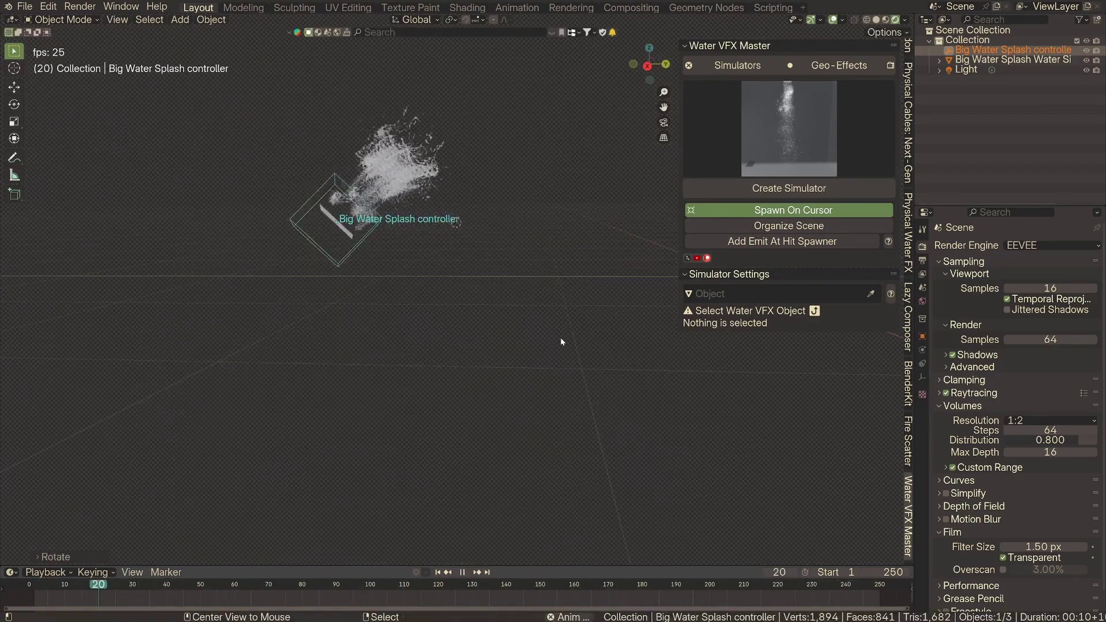
- Give the splash a raytraced look, adjust its settings, and open the simulator preset gallery
scroll(892, 319, "down", 3)
left_click(742, 299)
left_click(789, 337)
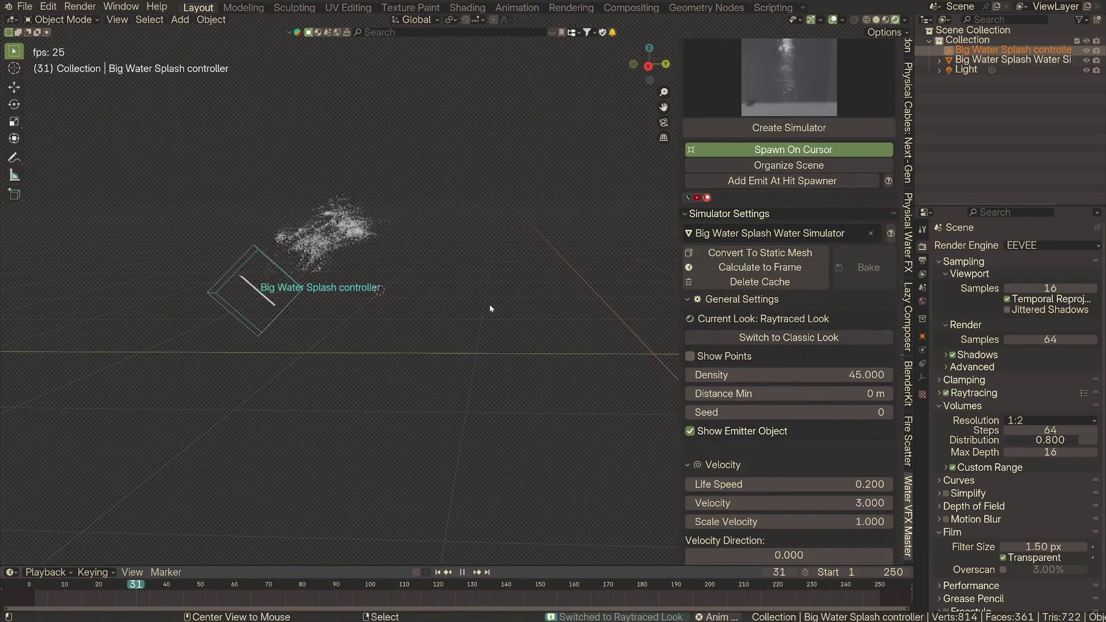
scroll(891, 67, "up", 3)
scroll(789, 288, "down", 6)
left_click_drag(789, 303, 835, 302)
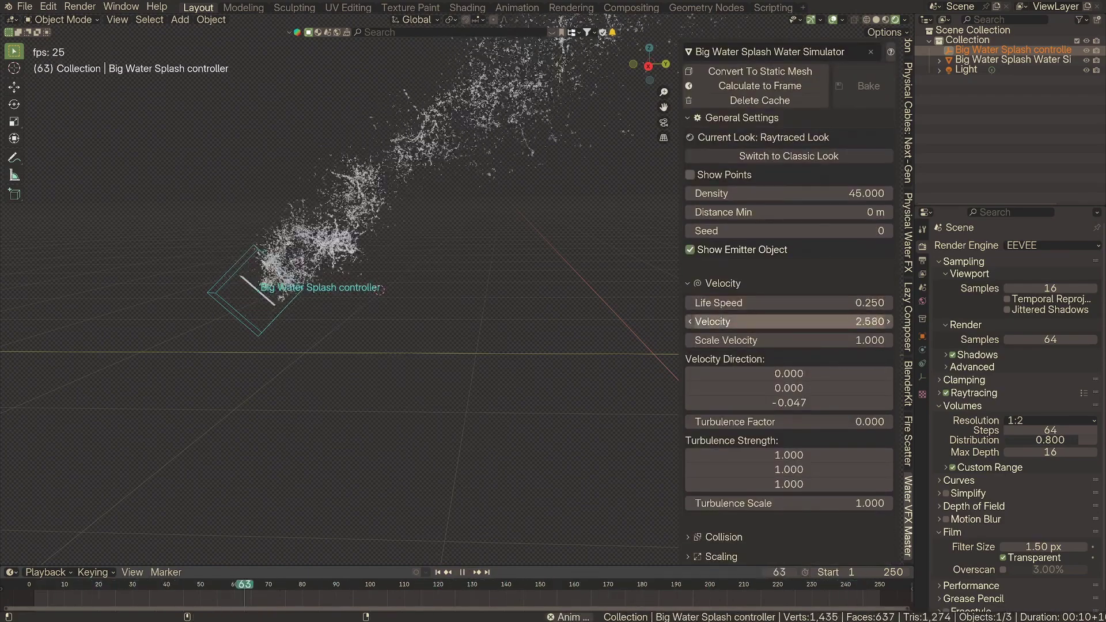
scroll(719, 323, "down", 18)
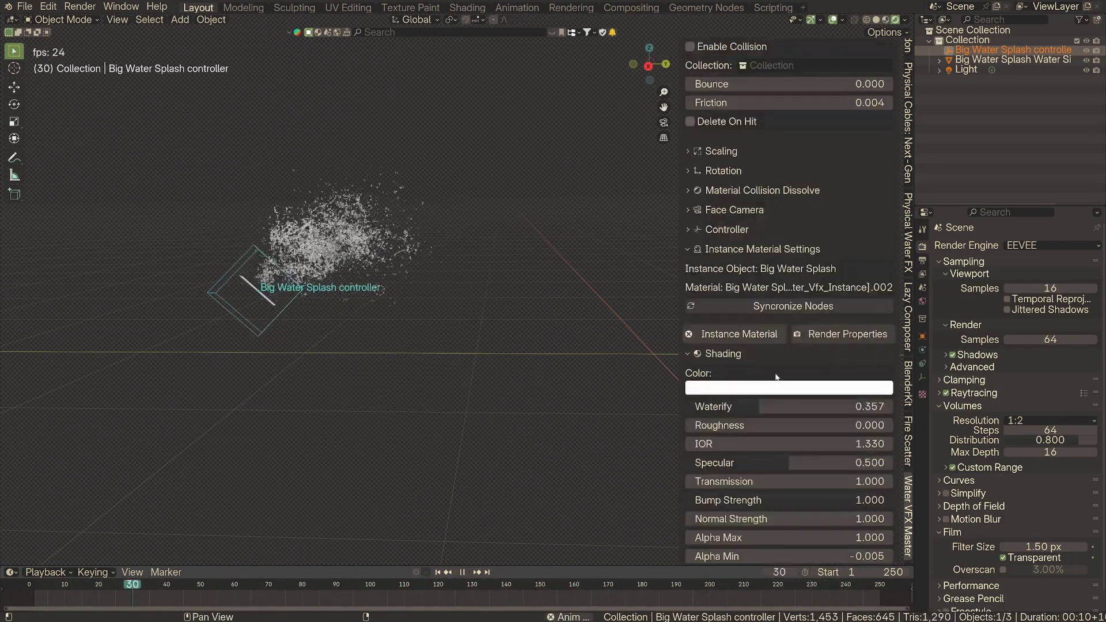
scroll(785, 357, "up", 20)
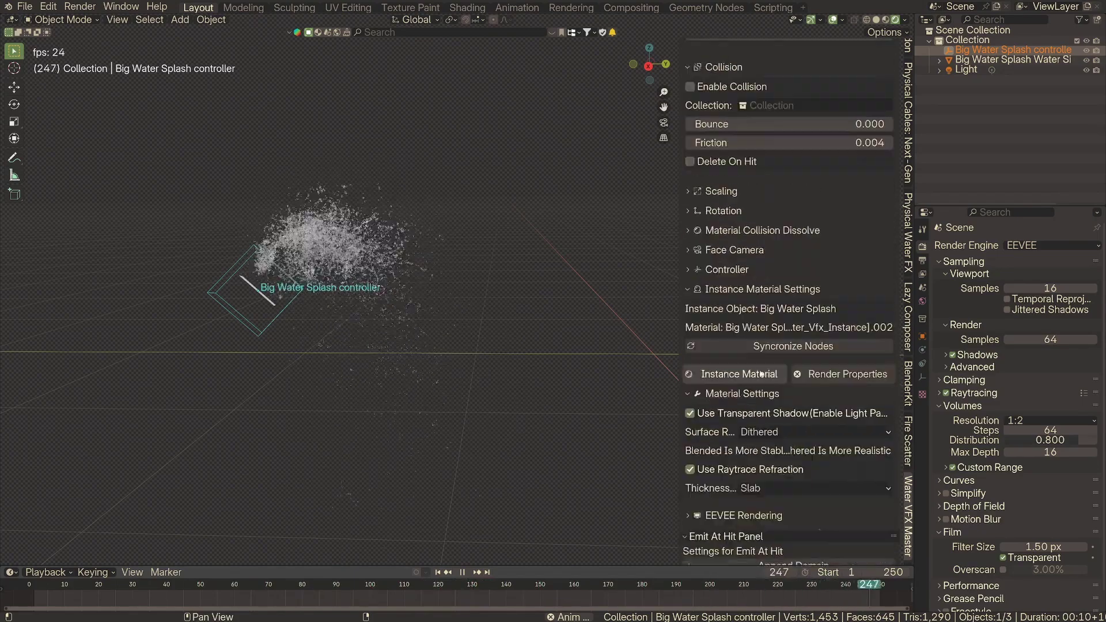
left_click(838, 65)
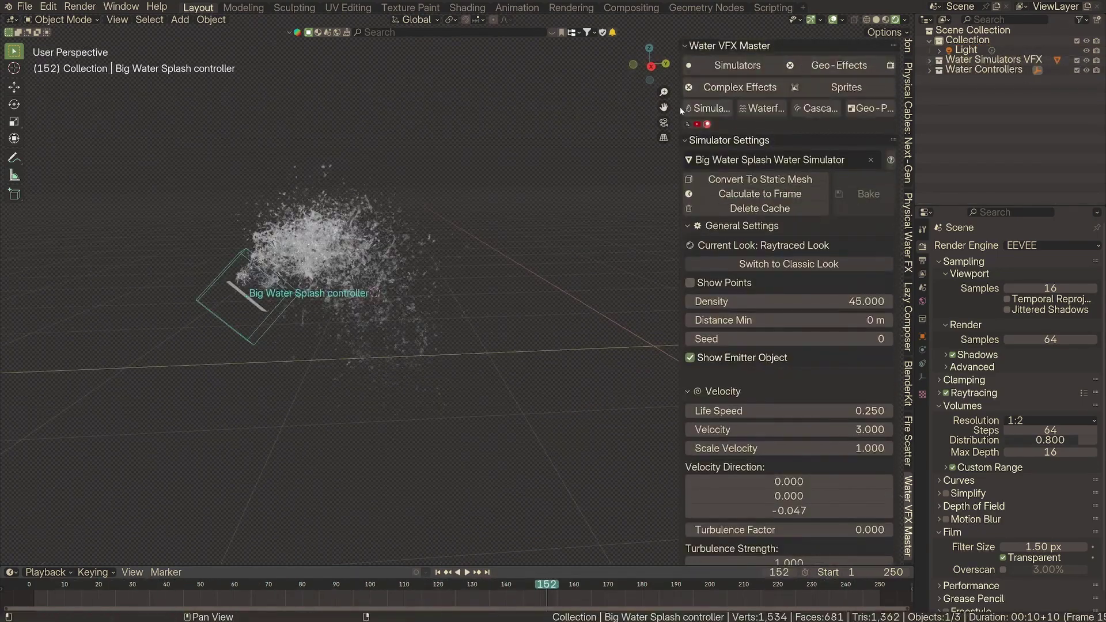
left_click(790, 161)
- Import the Shower preset and play the animation from the first frame
left_click(553, 296)
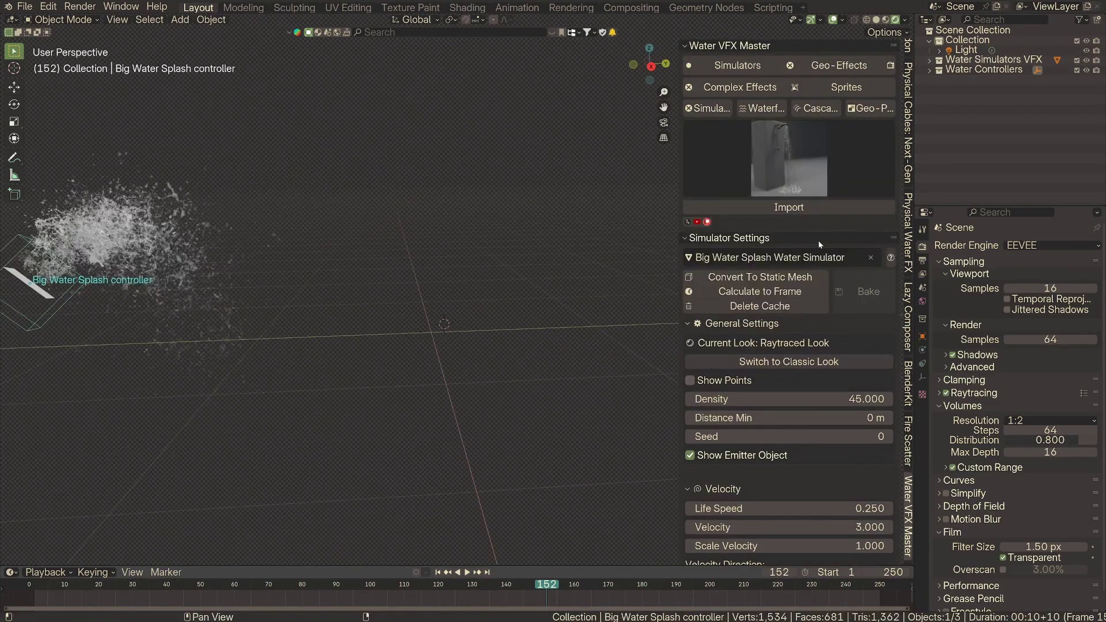
left_click(788, 207)
left_click(24, 590)
key("space")
scroll(340, 288, "up", 3)
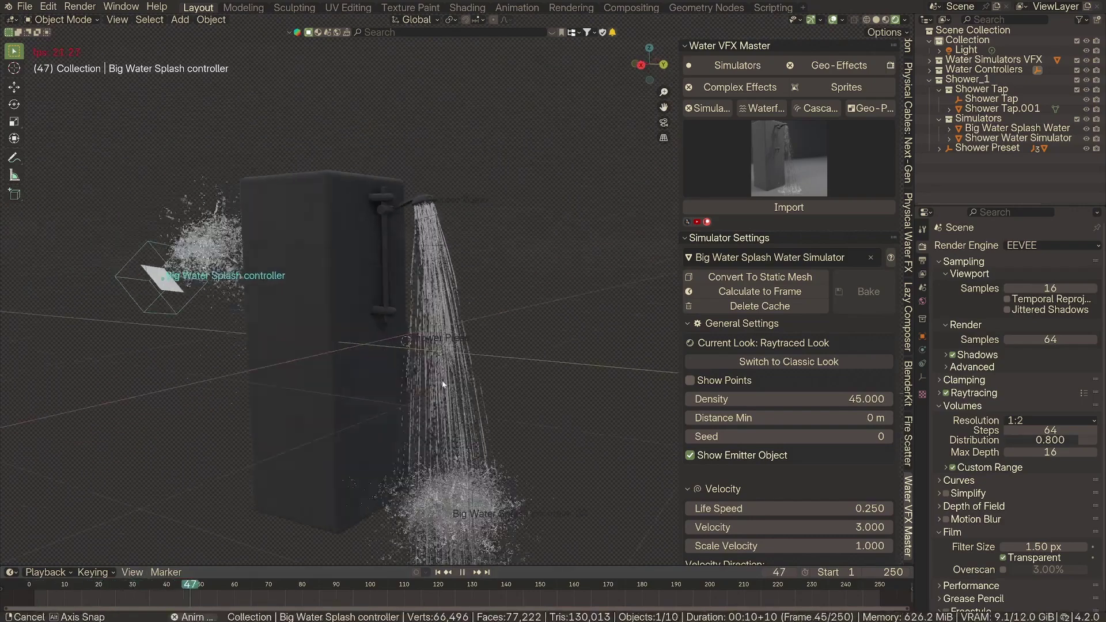
scroll(327, 434, "up", 3)
scroll(455, 359, "down", 6)
- Add a plane under the shower, import the Angled WaterFall preset, and expand Foam Texture Settings
key("shift+a")
left_click(507, 358)
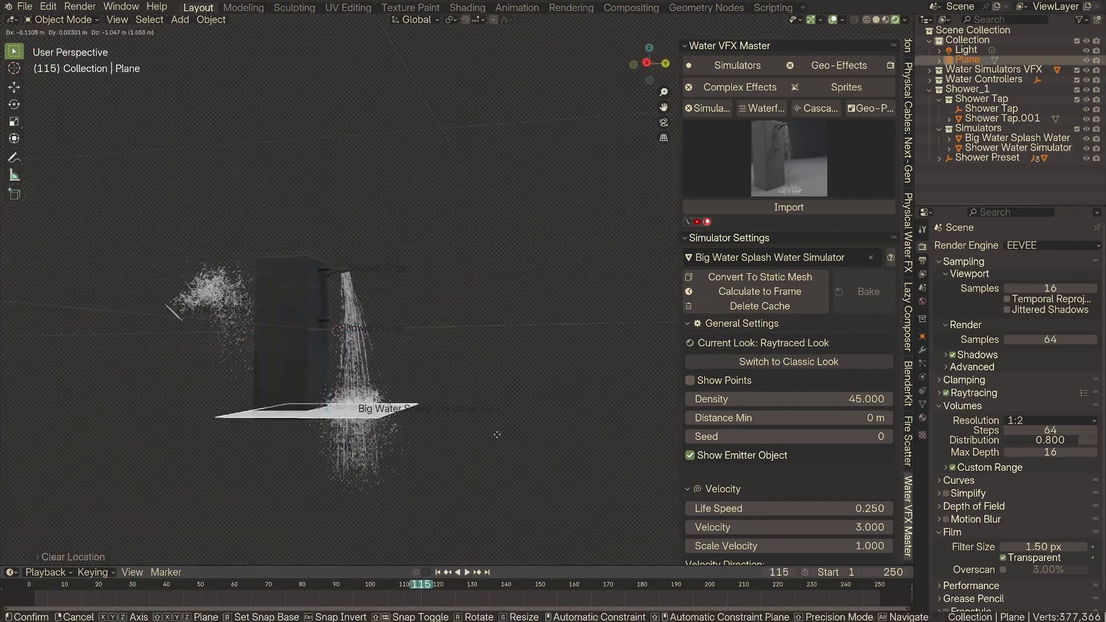
left_click(440, 368)
left_click(789, 161)
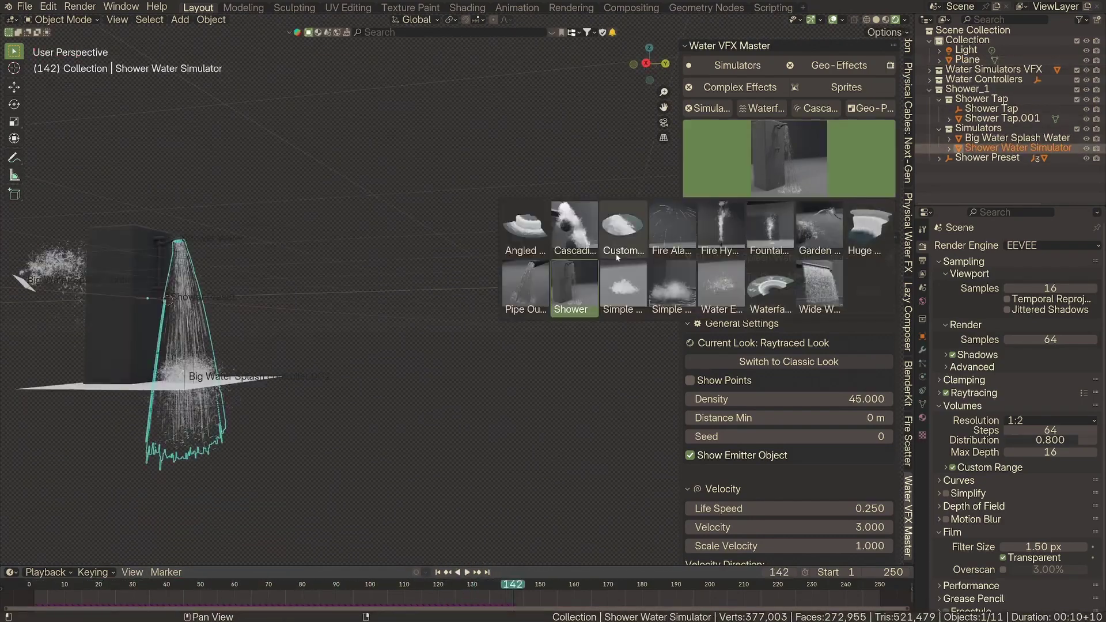
left_click(525, 230)
left_click(789, 207)
scroll(509, 364, "down", 5)
scroll(509, 364, "up", 6)
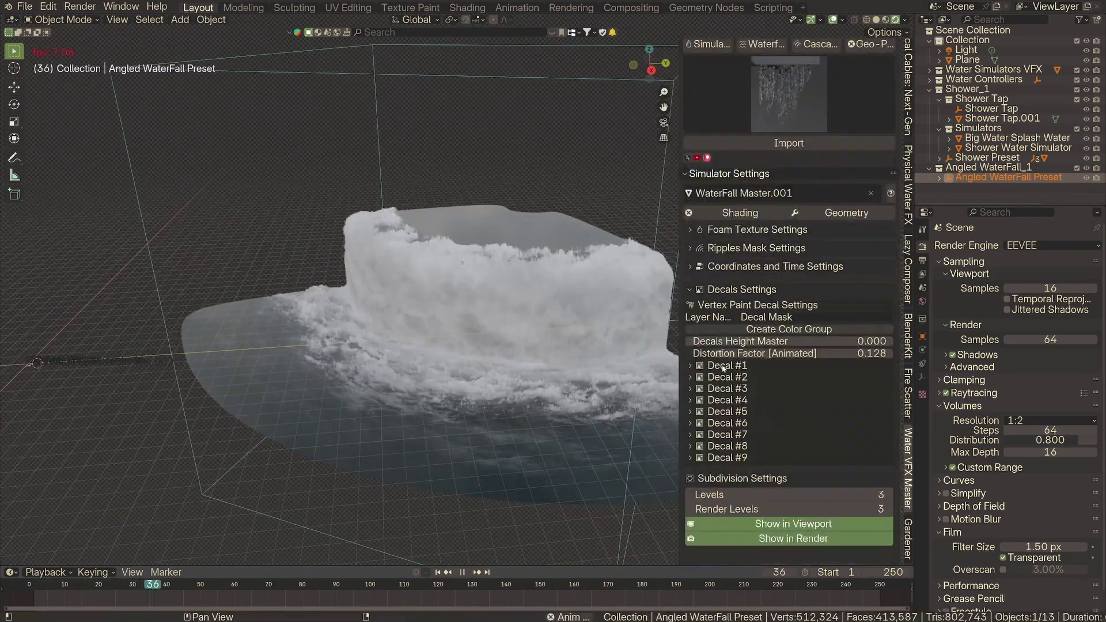
left_click(691, 229)
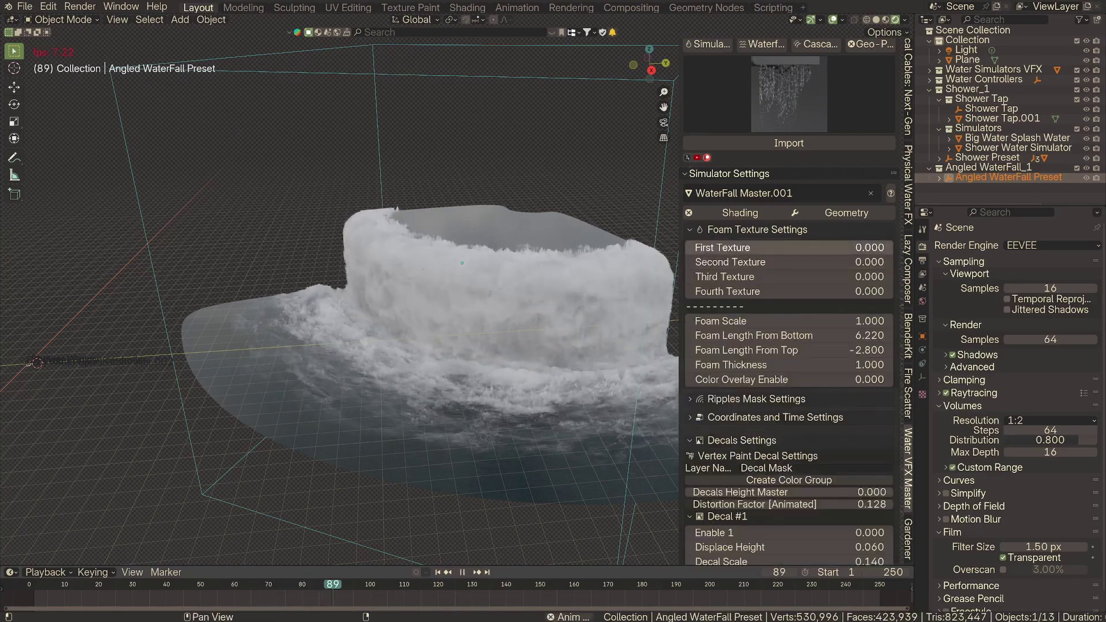
- Delete everything in the scene and add a Water Drops billboard sprite
key("space")
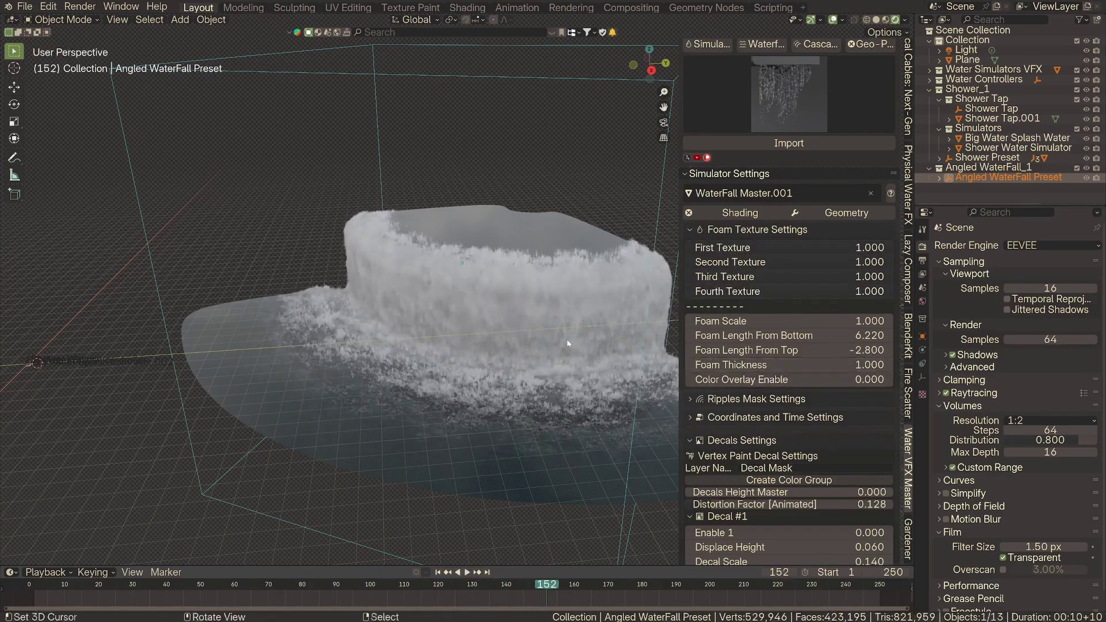
key("a")
key("Delete")
left_click(846, 87)
left_click(756, 170)
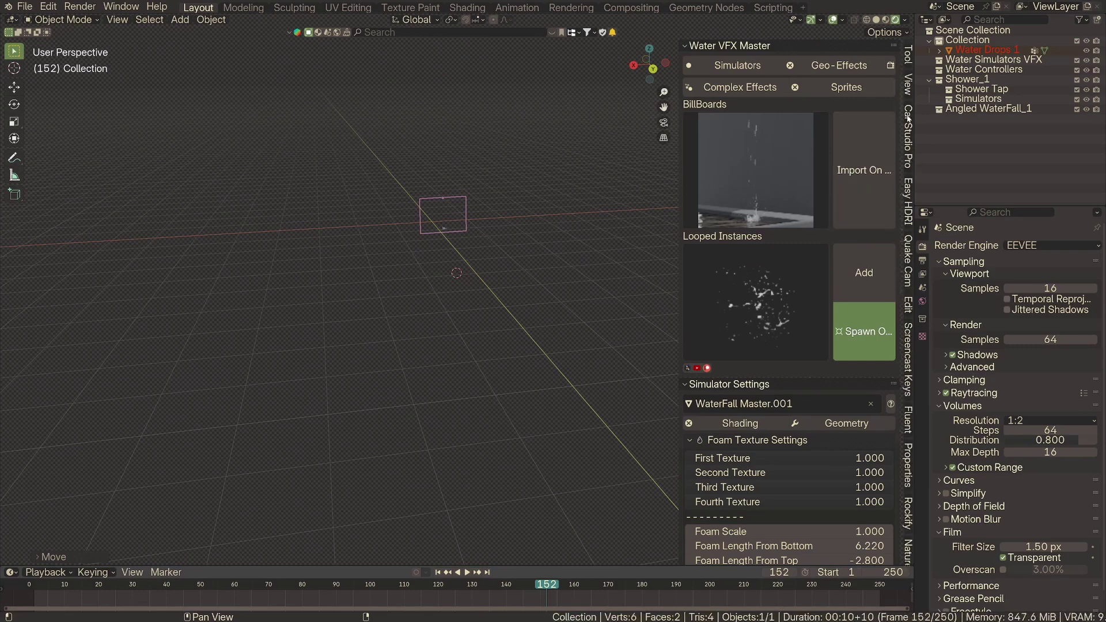
- Add a Wall Water billboard beside the water drops and play the animation
left_click(908, 86)
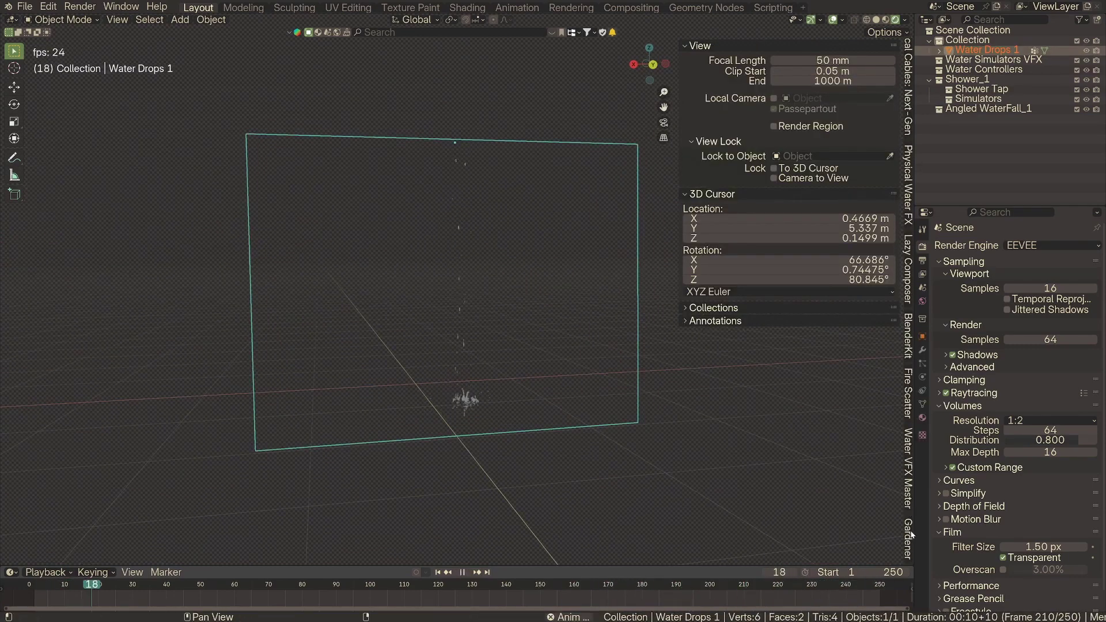
left_click(909, 501)
middle_click_drag(489, 380, 459, 394)
key("space")
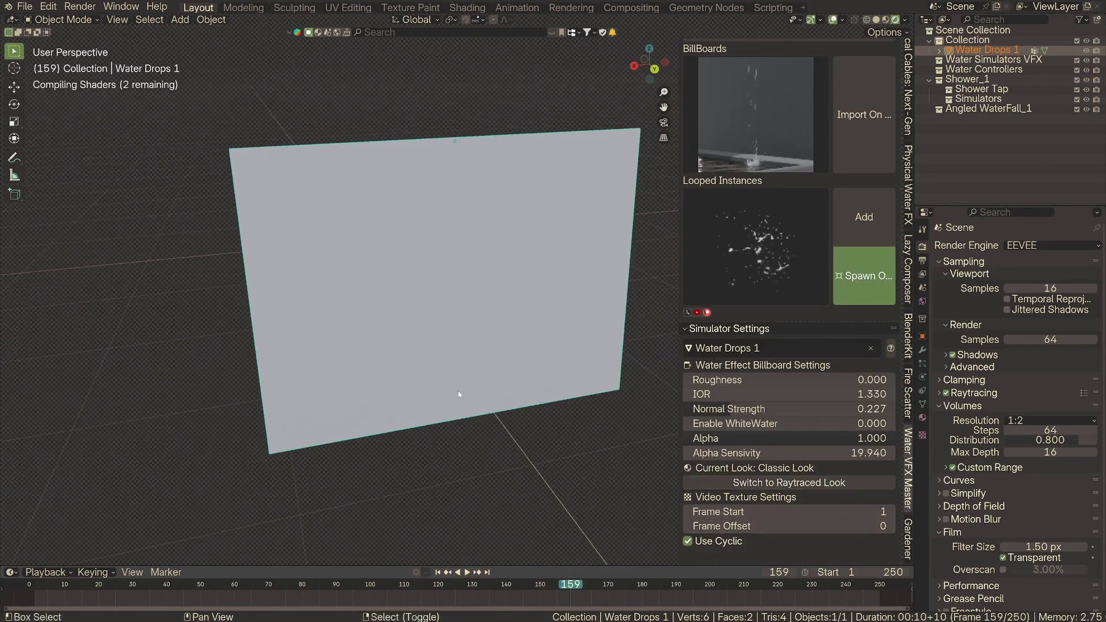
left_click(755, 114)
left_click(506, 322)
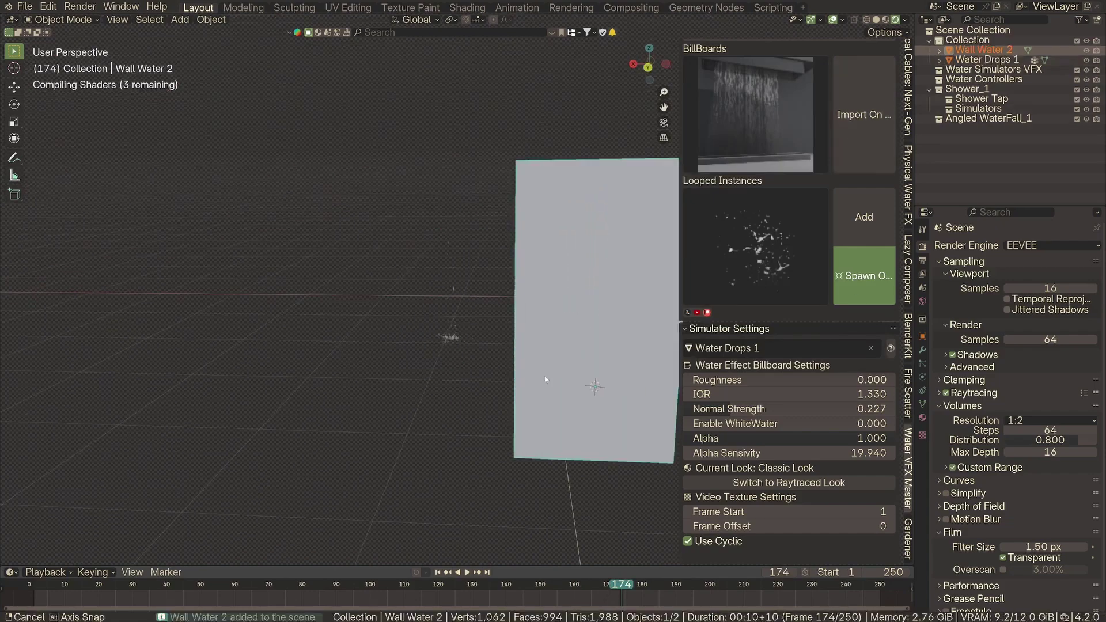
left_click(545, 375)
middle_click_drag(544, 375, 395, 375)
key("space")
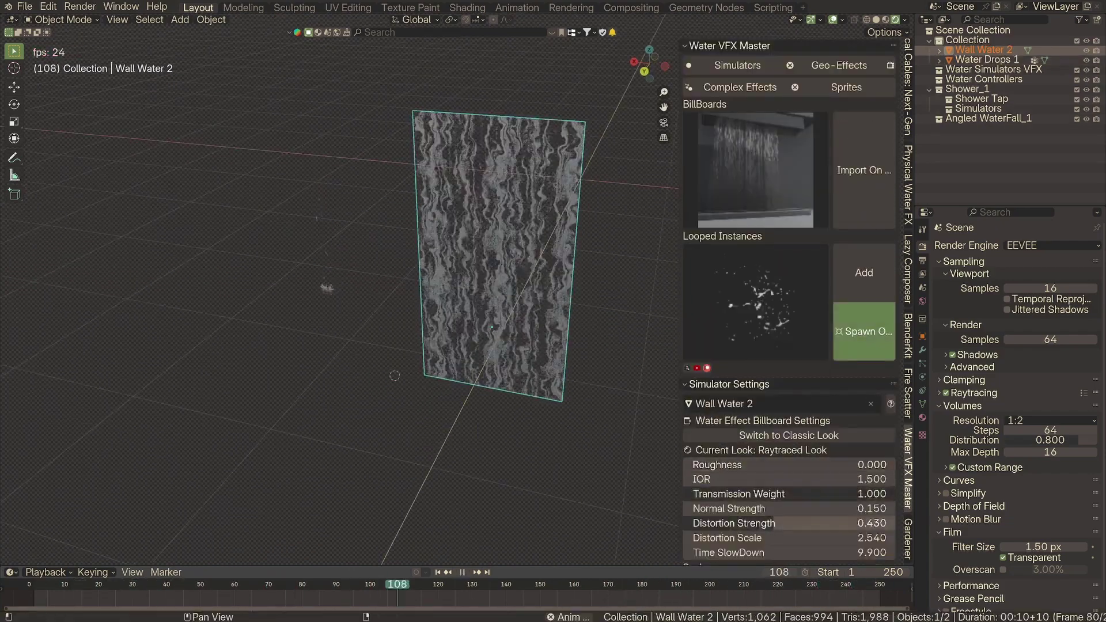
key("space")
- Add a Big Water Splash billboard and set its Fresnel to 1.000
left_click(756, 170)
left_click(451, 382)
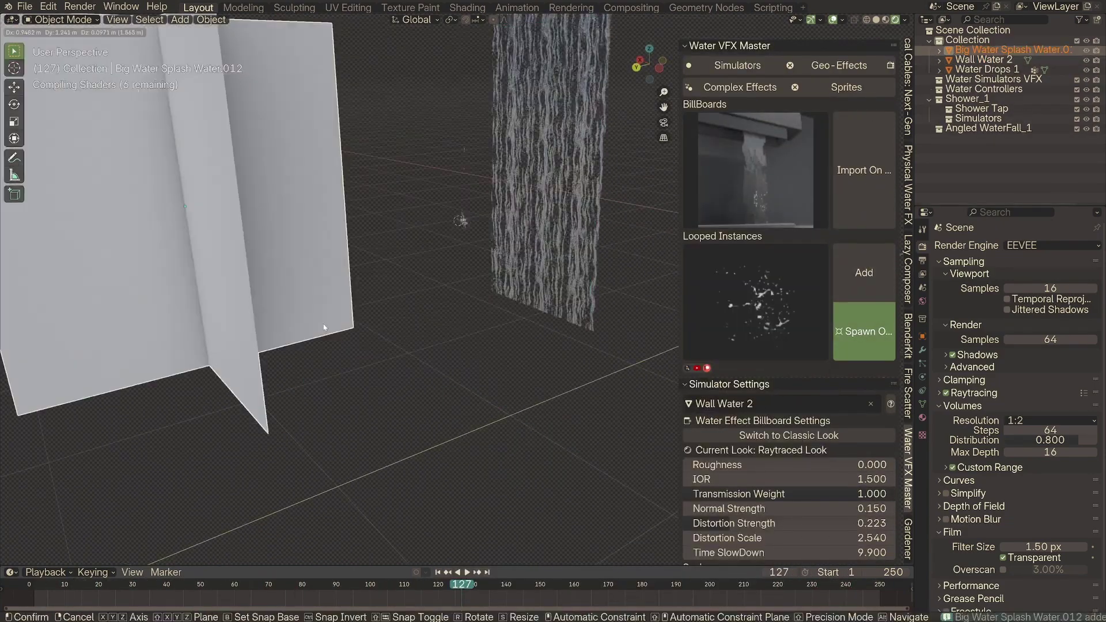
key("space")
left_click(870, 403)
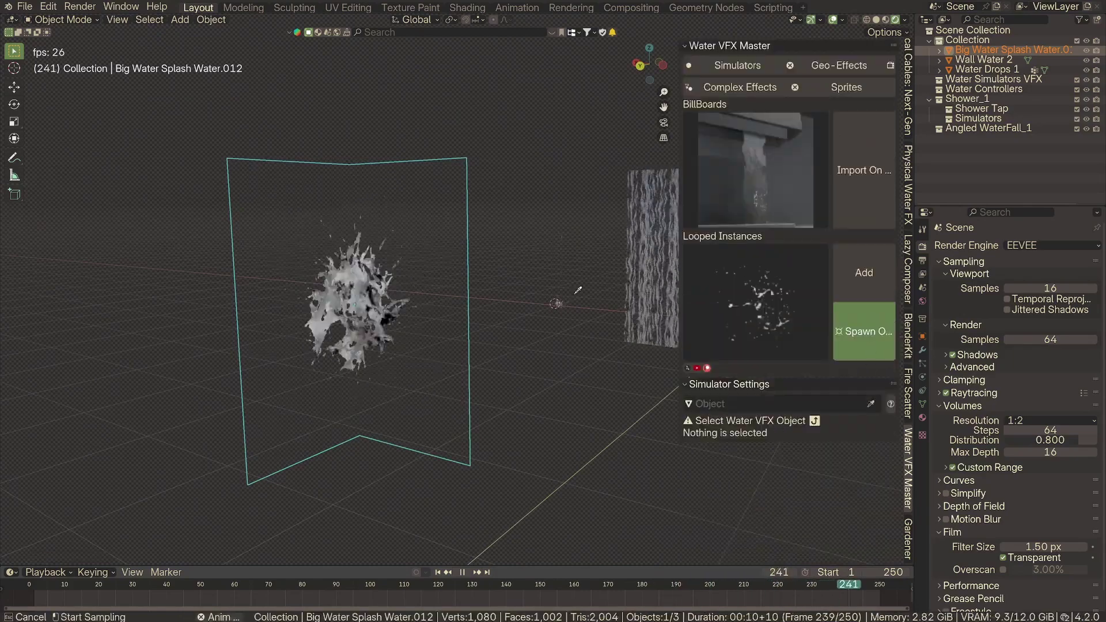
left_click(357, 300)
scroll(683, 406, "down", 5)
key("space")
middle_click_drag(403, 288, 437, 271, "shift")
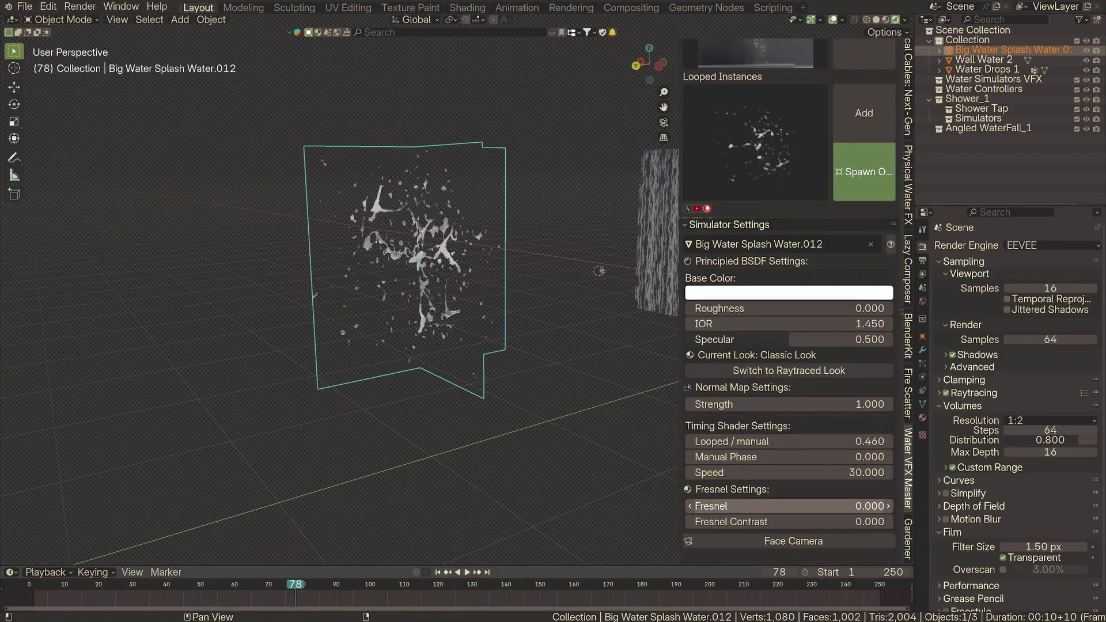
key("space")
scroll(484, 183, "down", 3)
left_click(484, 183)
- Select all three billboard objects and delete them
key("a")
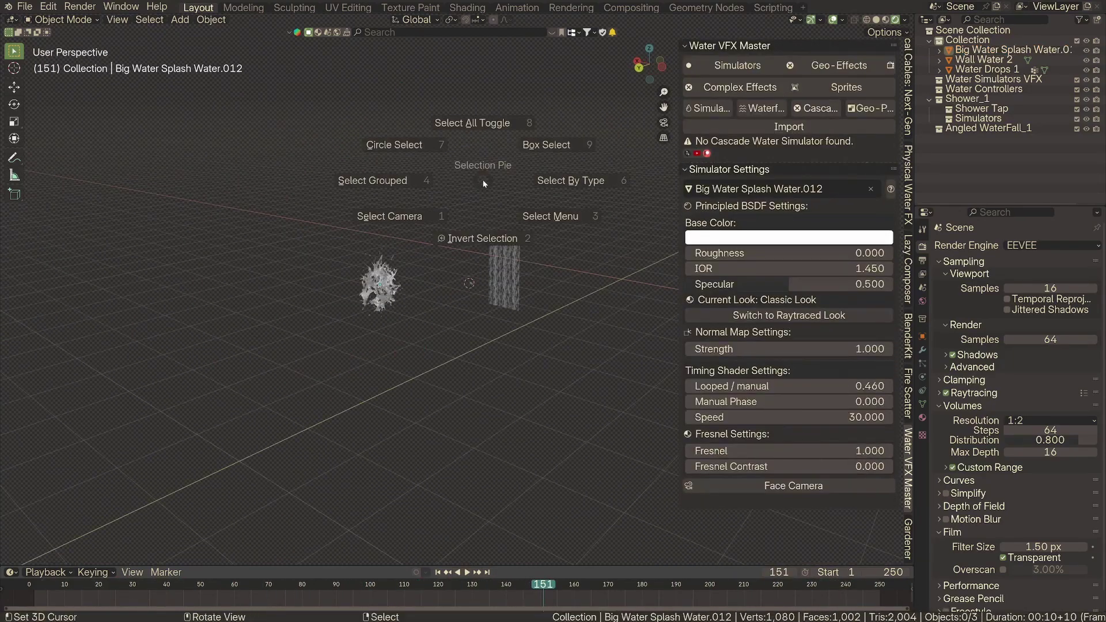
key("8")
key("Delete")
- Add and duplicate icospheres, create the Cascade simulator, and move the spawner above them
left_click(563, 295)
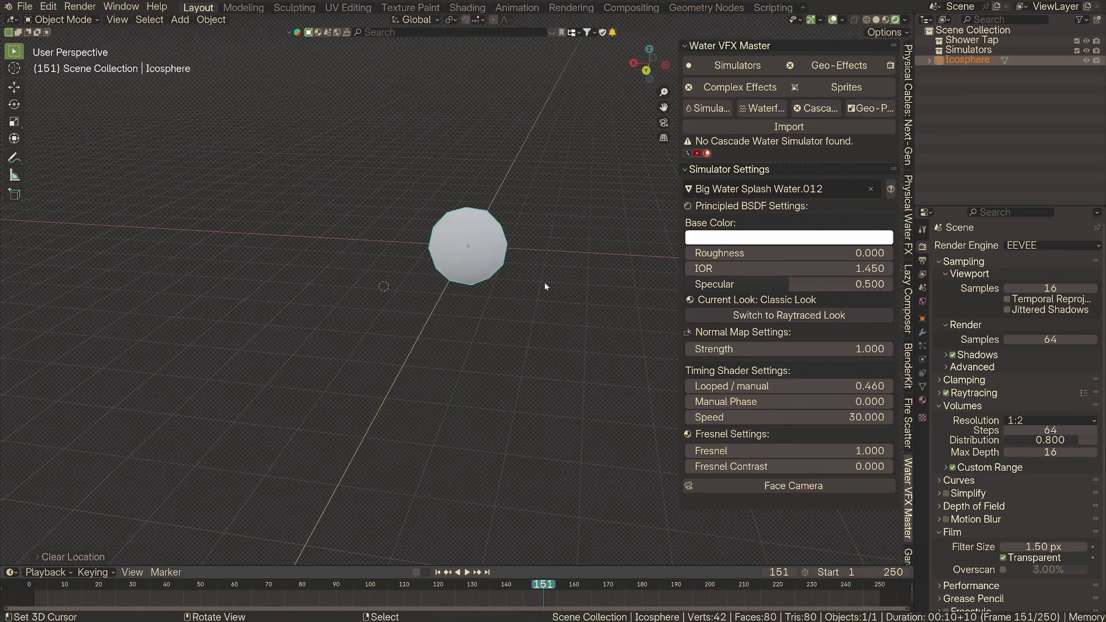
key("shift+d")
key("shift+d")
key("shift+d")
key("shift+d")
key("shift+a")
left_click(815, 110)
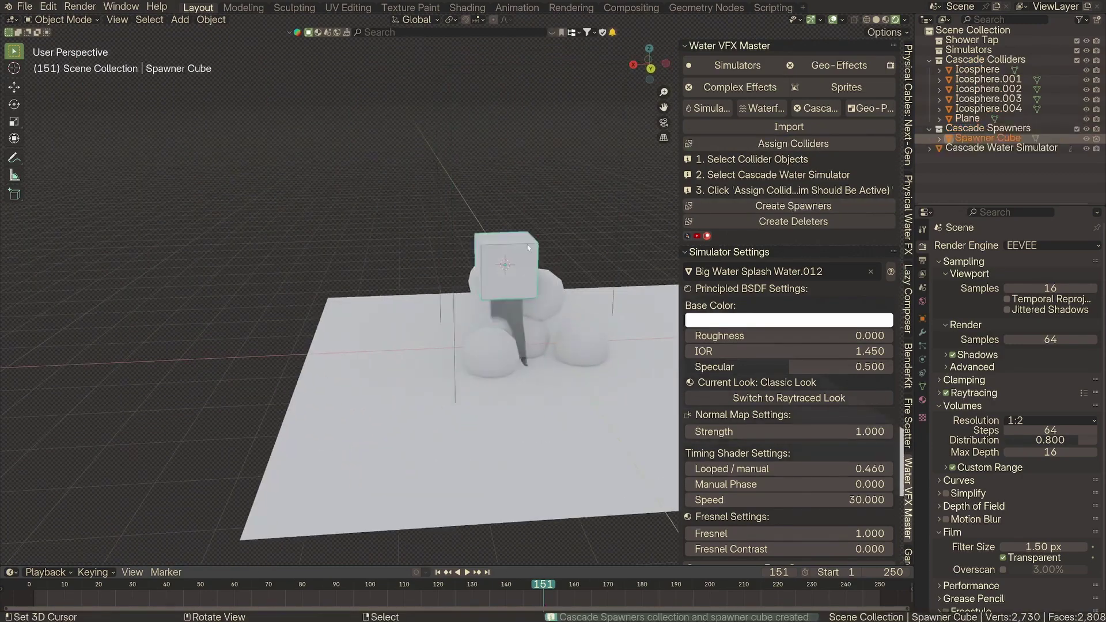
key("g")
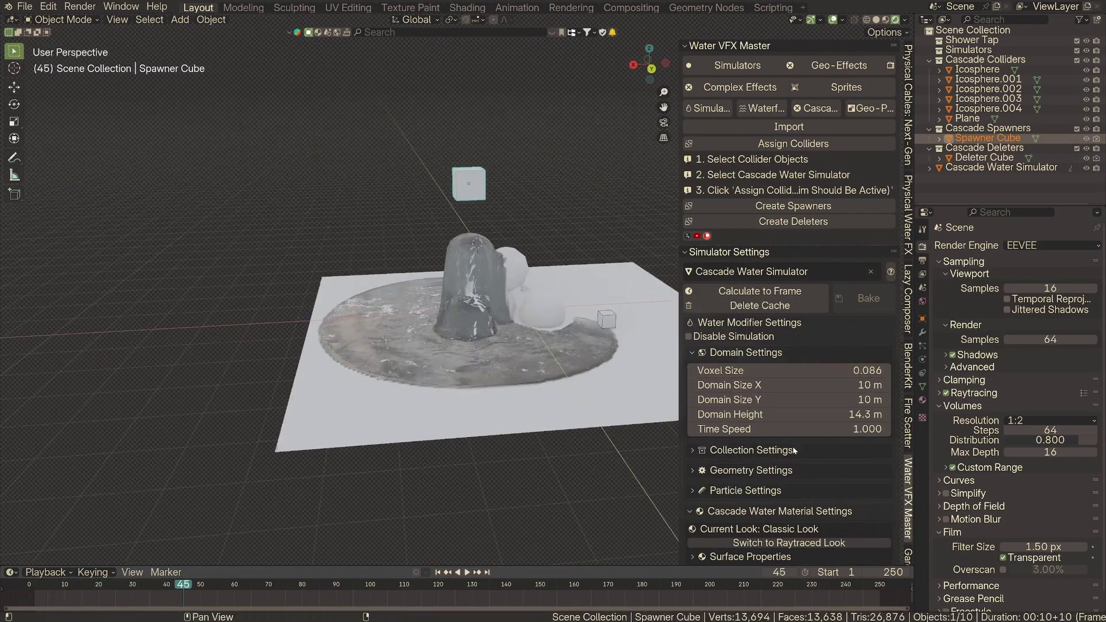
- Switch the water to the raytraced look and inspect the plane's material settings
scroll(789, 346, "down", 3)
left_click(789, 482)
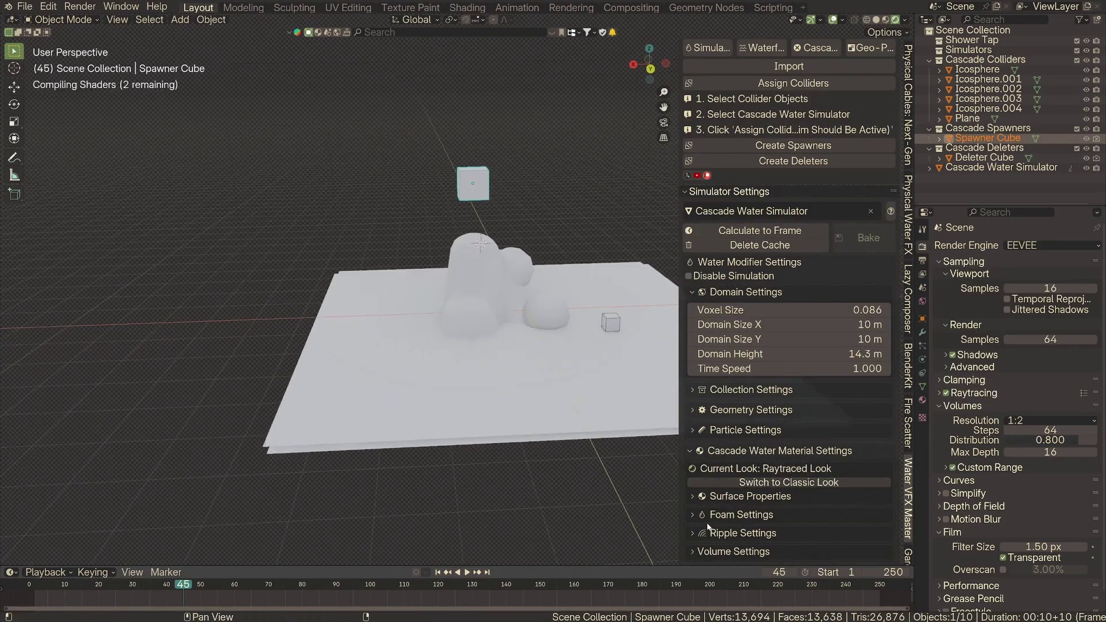
scroll(729, 447, "down", 5)
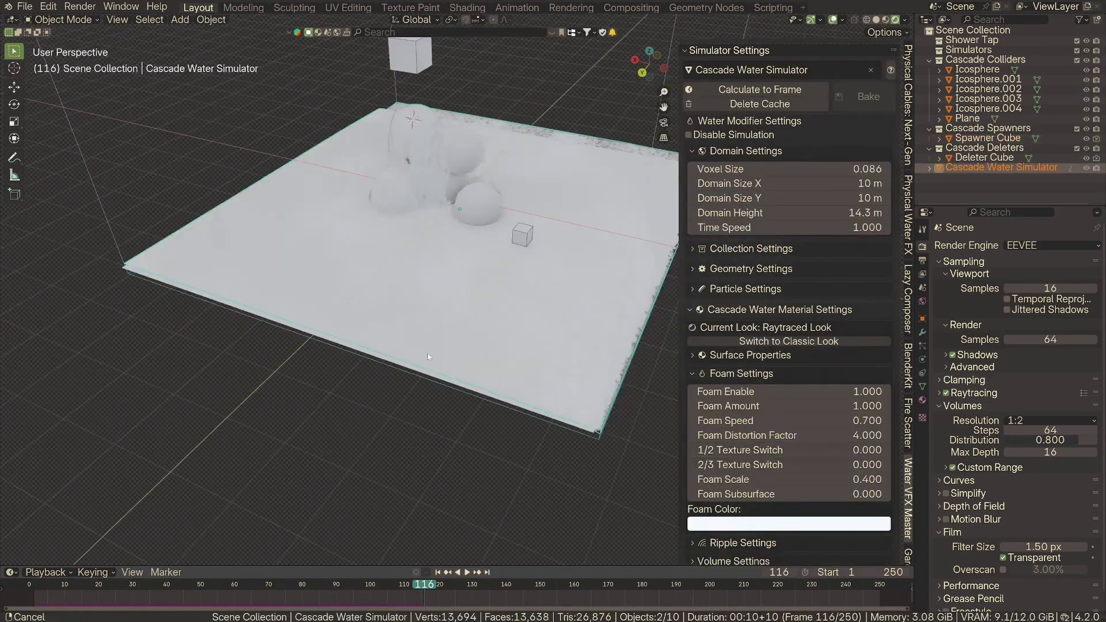
left_click(967, 118)
left_click(923, 399)
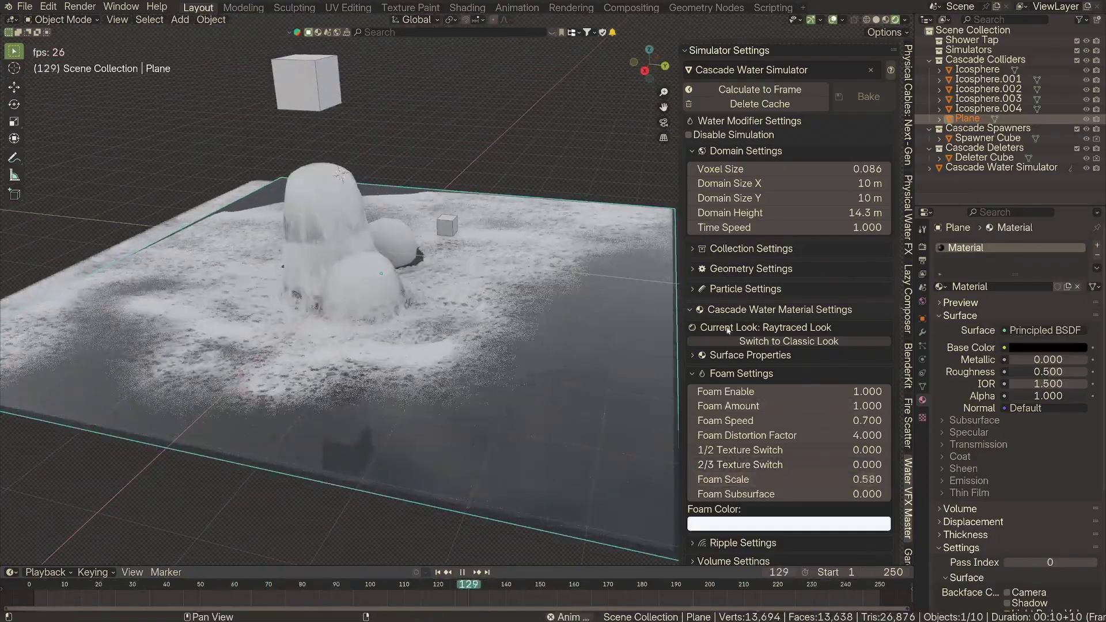
scroll(789, 455, "down", 8)
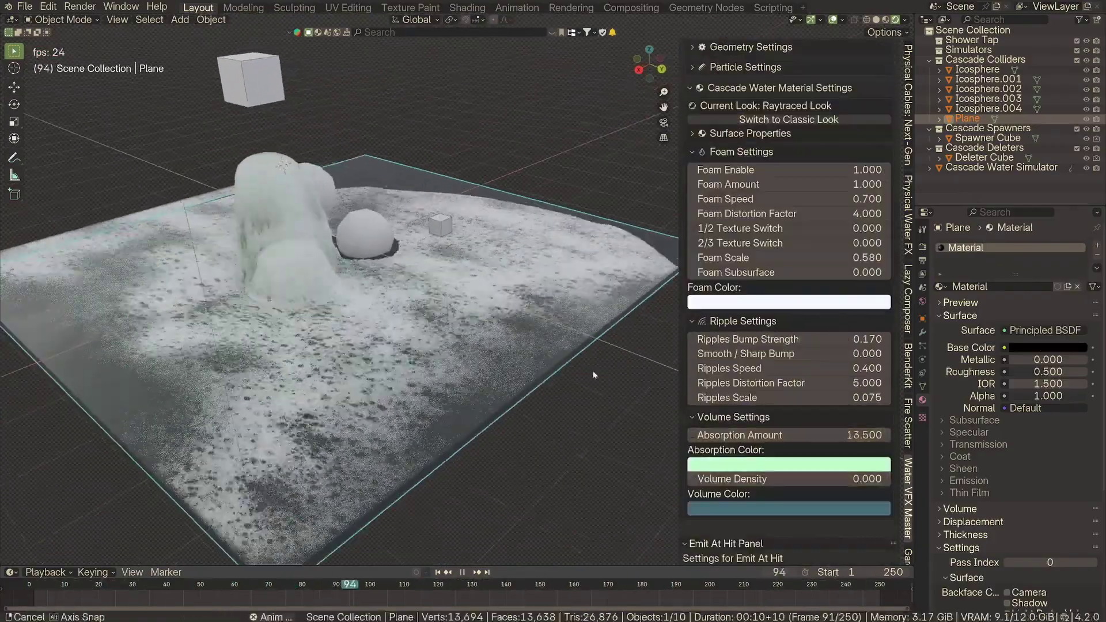
scroll(789, 288, "up", 14)
middle_click_drag(518, 334, 538, 348)
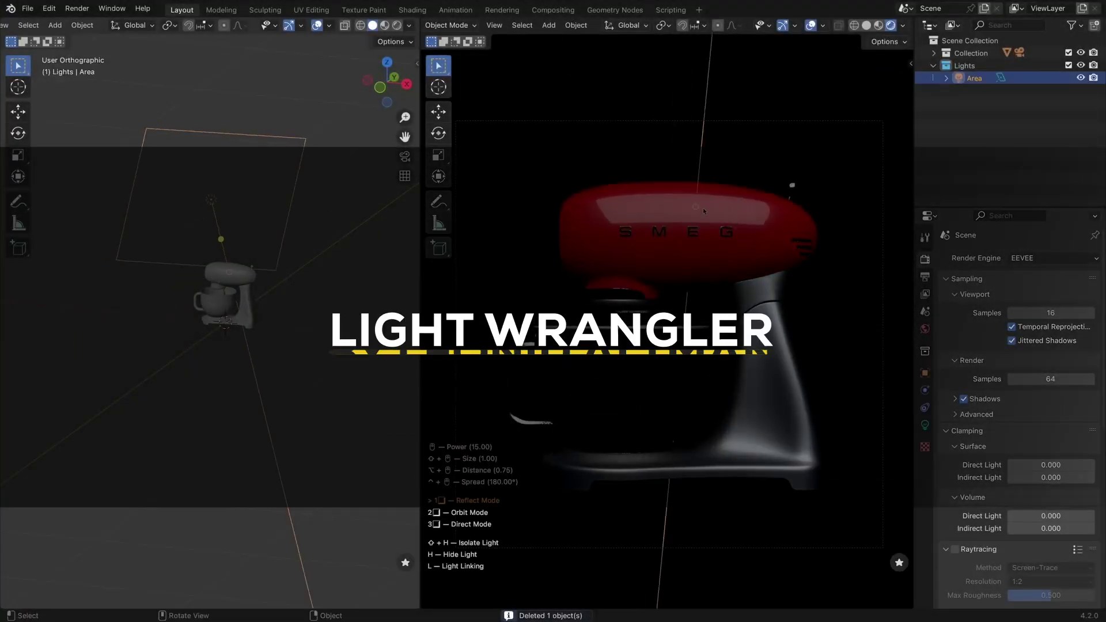
- Add two area lights to the headphones scene and position them over the headphones
scroll(662, 238, "up", 6)
scroll(702, 236, "up", 5, "shift")
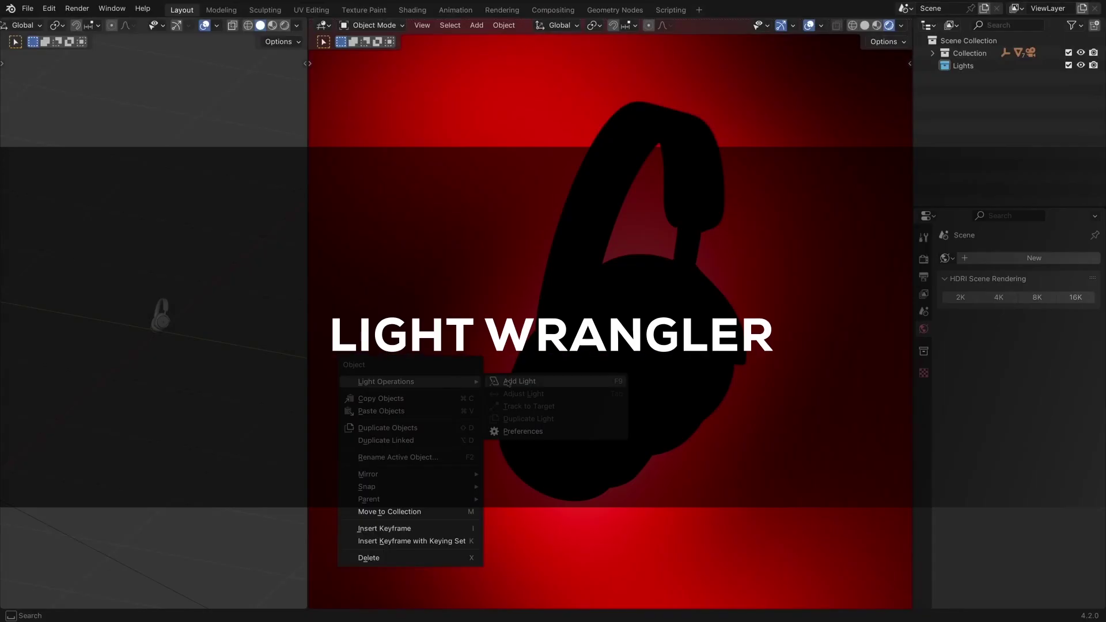
left_click(510, 382)
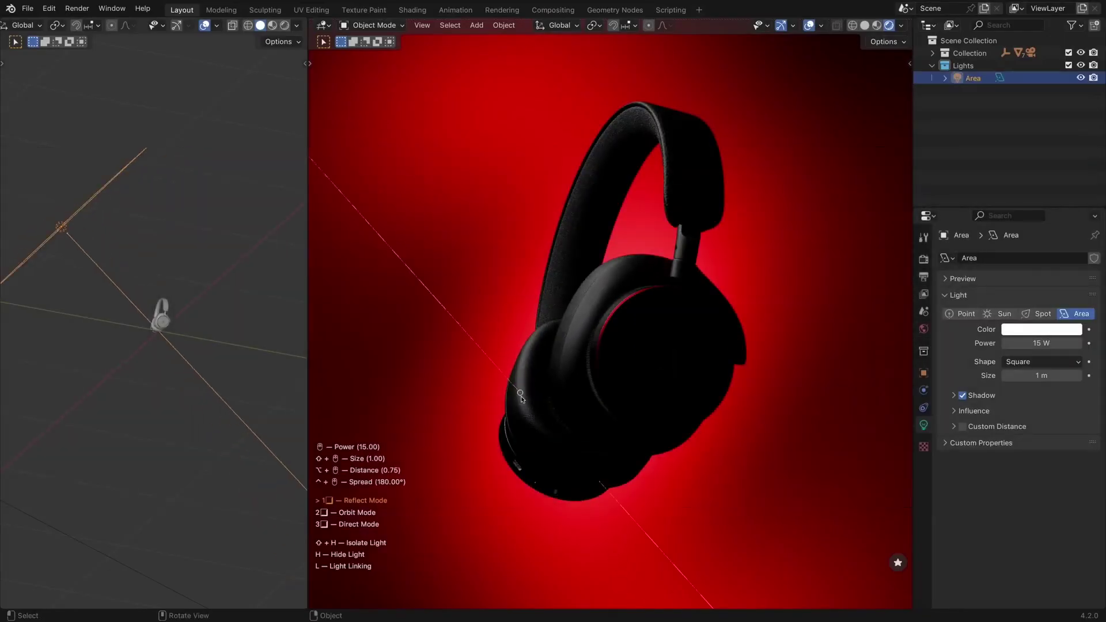
left_click_drag(572, 327, 575, 321)
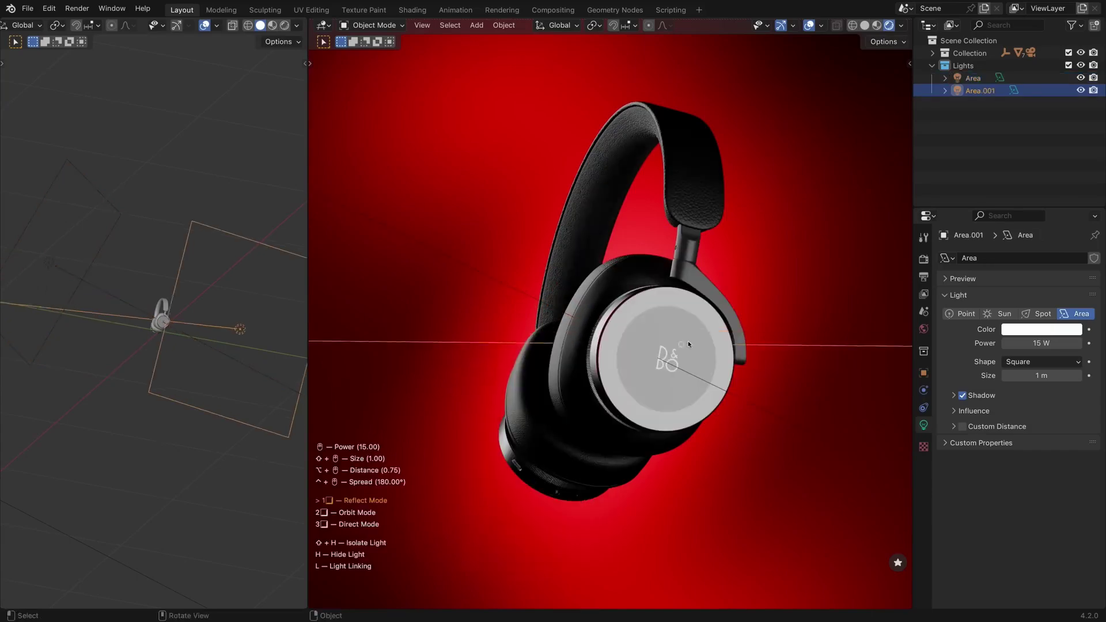
right_click(383, 361)
left_click(585, 361)
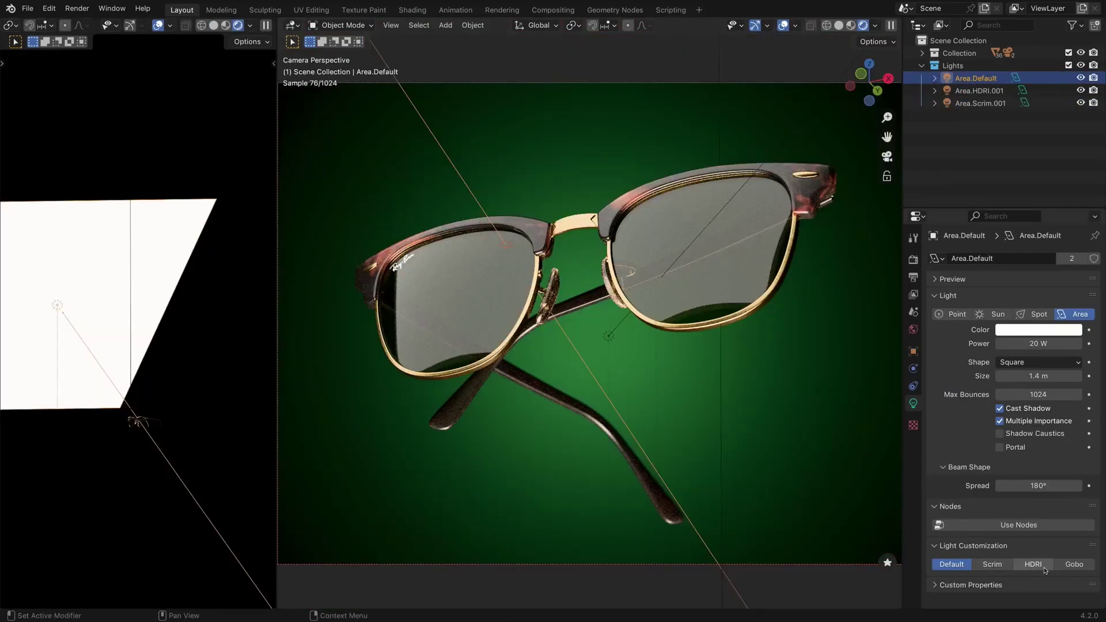
- Set the light to HDRI, apply a tree-branches gobo, then switch it to Scrim
left_click(1045, 570)
scroll(956, 508, "down", 5)
left_click(1014, 536)
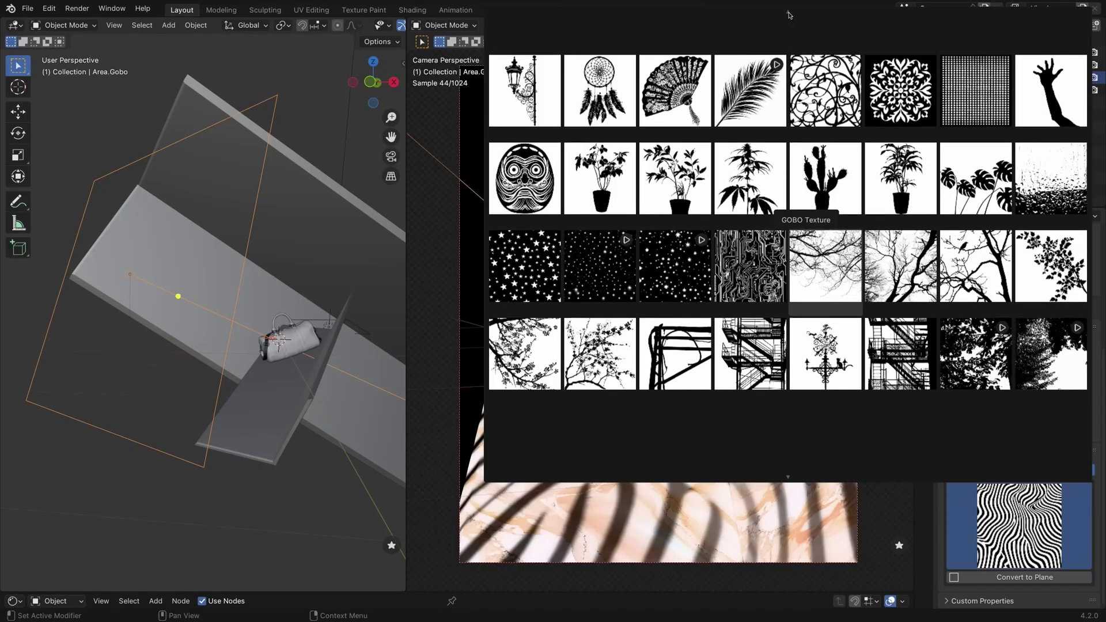
scroll(791, 219, "up", 4)
scroll(893, 310, "down", 4)
left_click(903, 280)
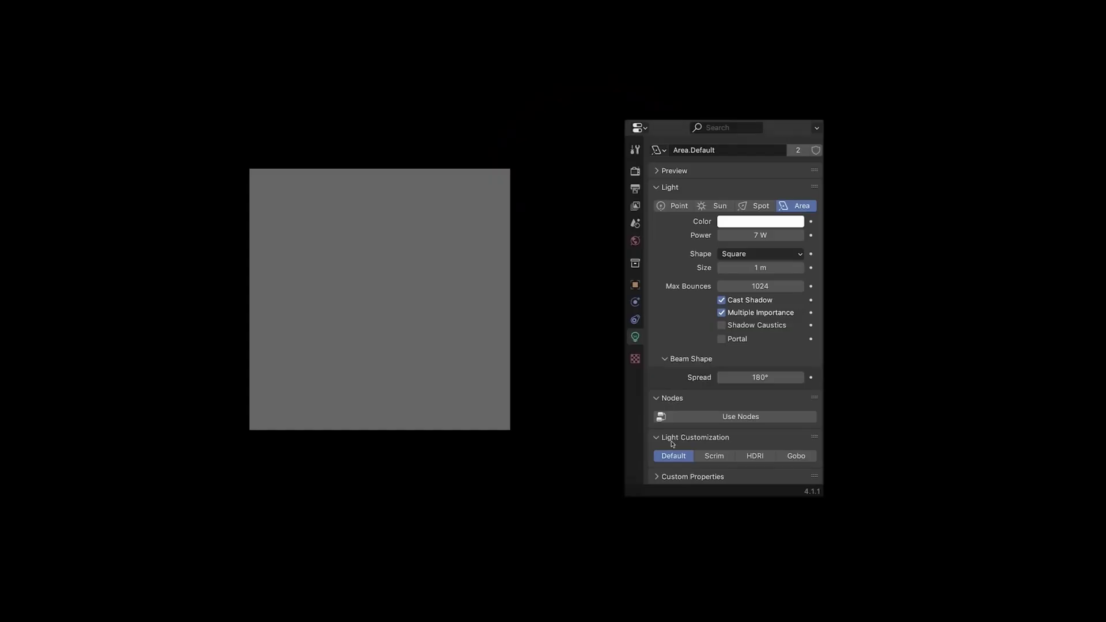
left_click(717, 456)
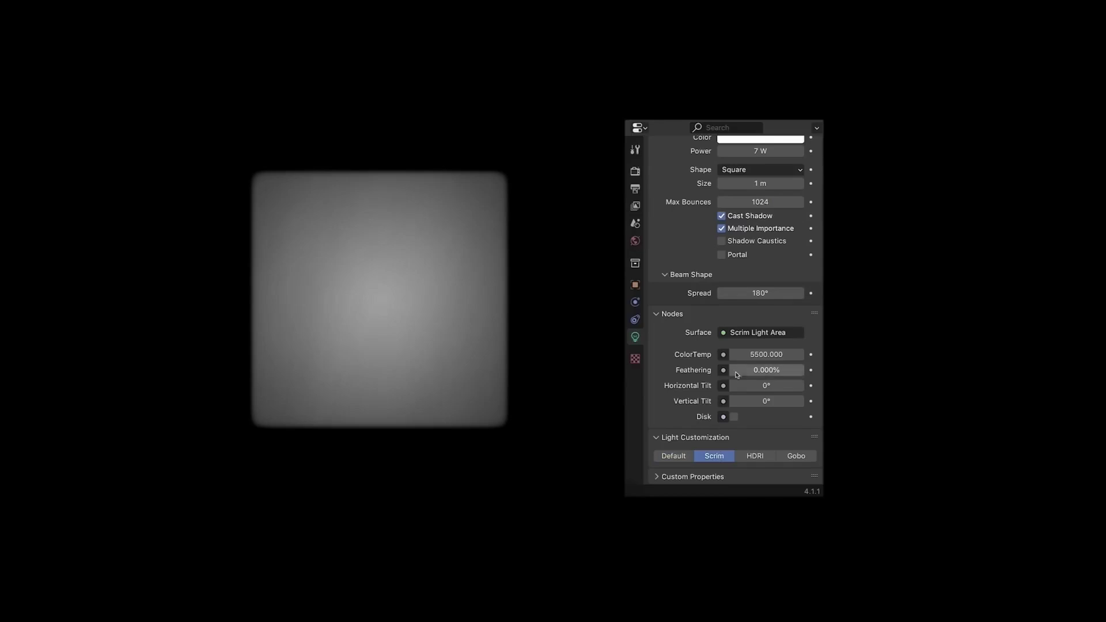
- Increase the scrim light's feathering and tilt, and preview the 4K HDRI world image
left_click_drag(766, 370, 732, 386)
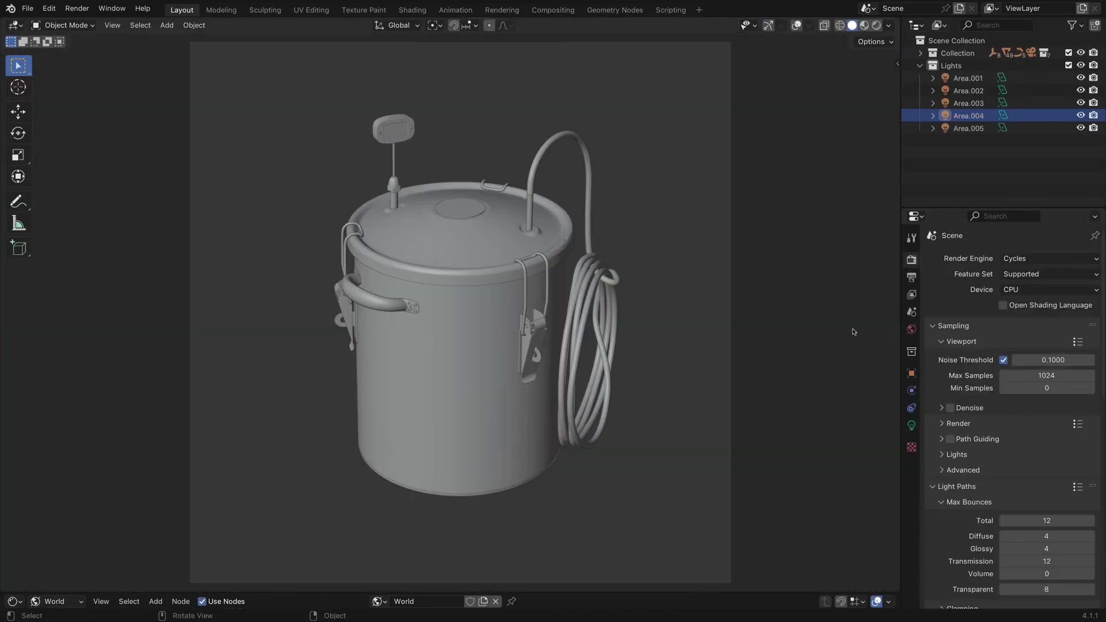
left_click(911, 331)
left_click(991, 298)
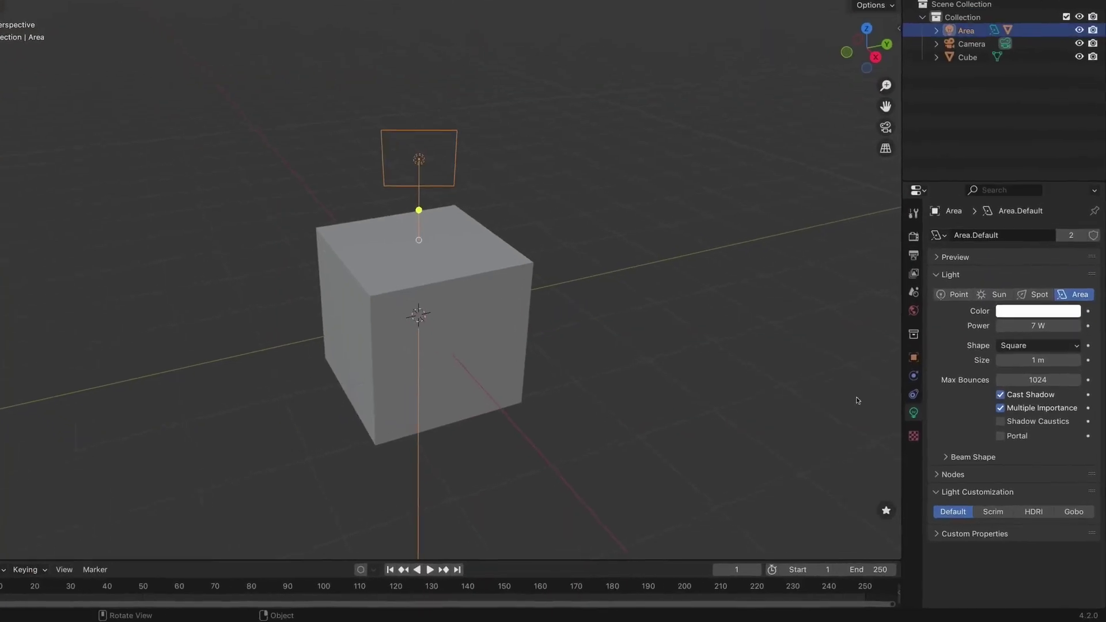
- Try the cube's light as Scrim, HDRI and Gobo, then add an area light for Suzanne
left_click(994, 512)
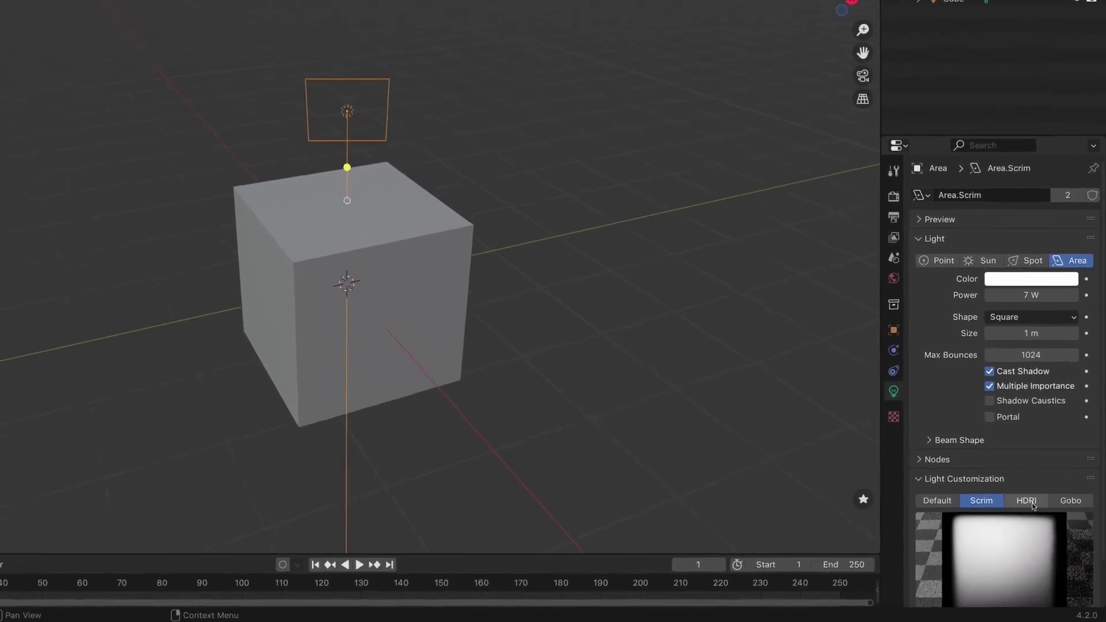
left_click(1034, 512)
left_click(1067, 514)
left_click(995, 557)
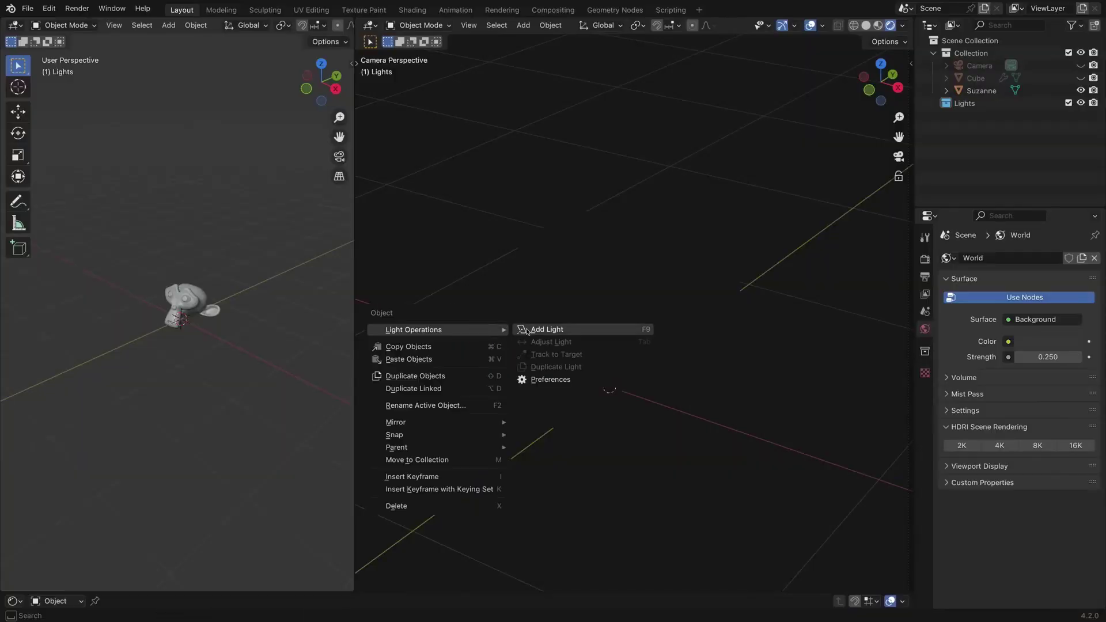
left_click(599, 331)
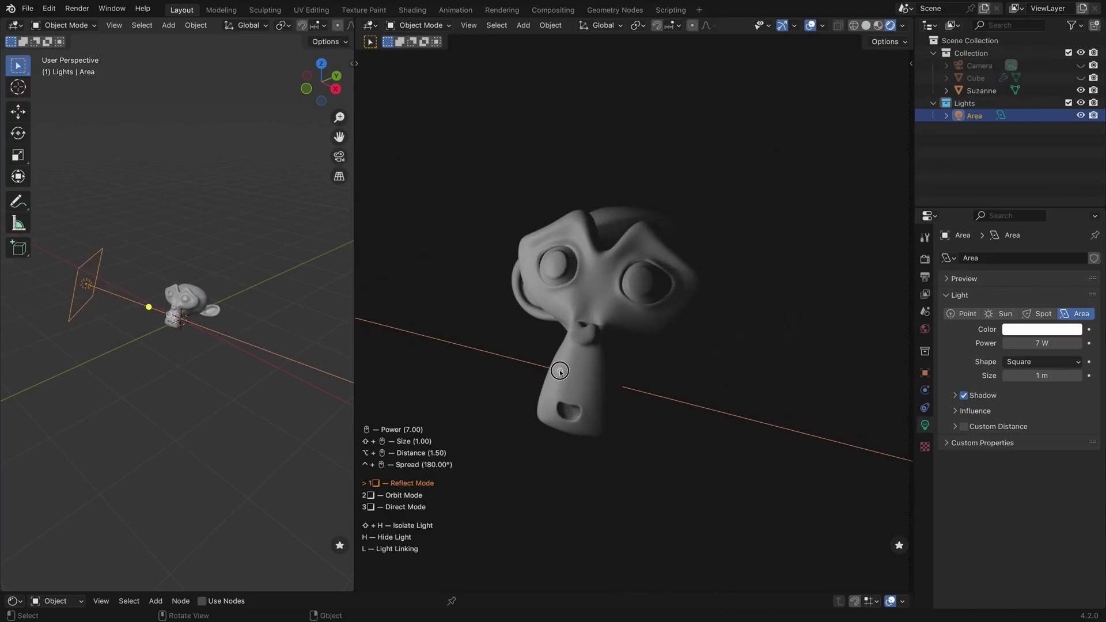
- Add a second and third area light near Suzanne and adjust their power, size and distance
right_click(558, 357)
mouse_move(556, 356)
left_click(617, 354)
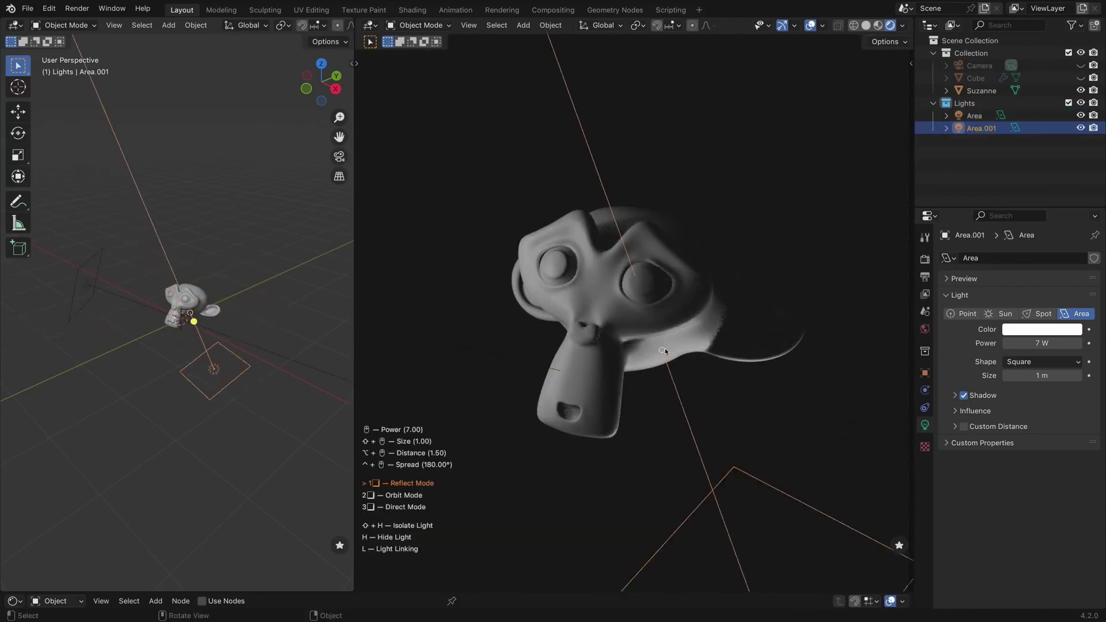
right_click(611, 236)
mouse_move(628, 231)
left_click(670, 230)
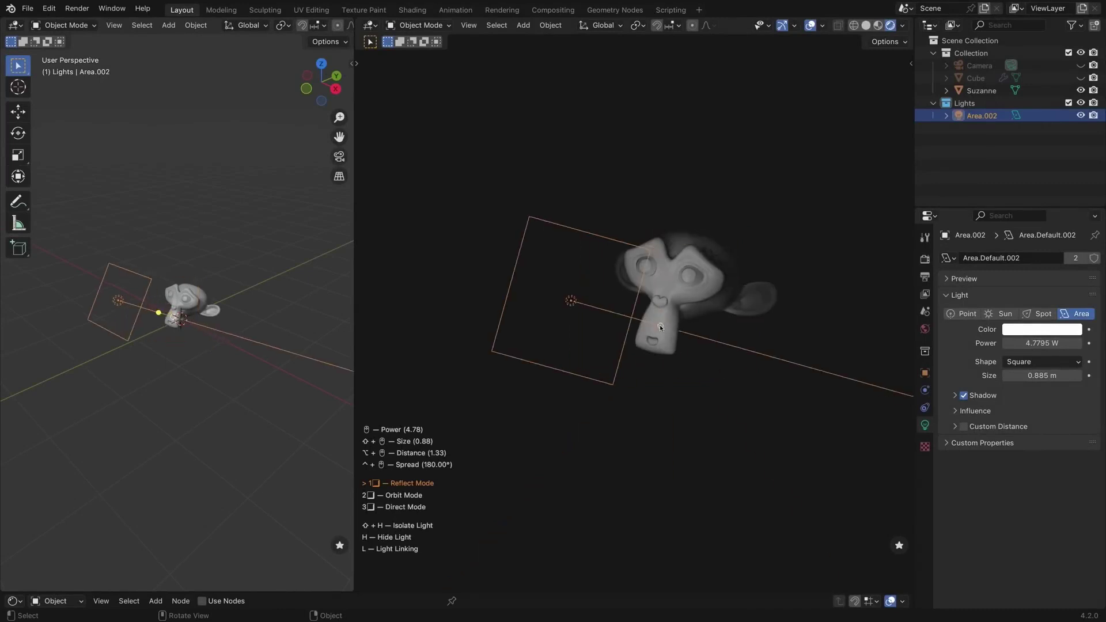
scroll(652, 320, "down", 3)
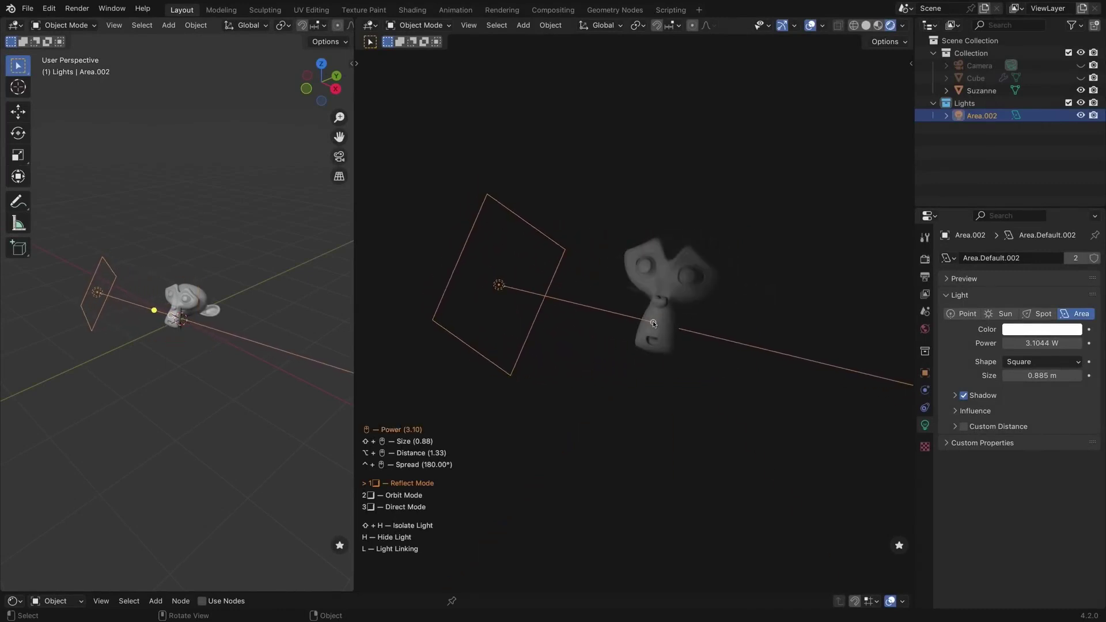
scroll(652, 320, "up", 5, "shift")
scroll(652, 320, "down", 2, "alt")
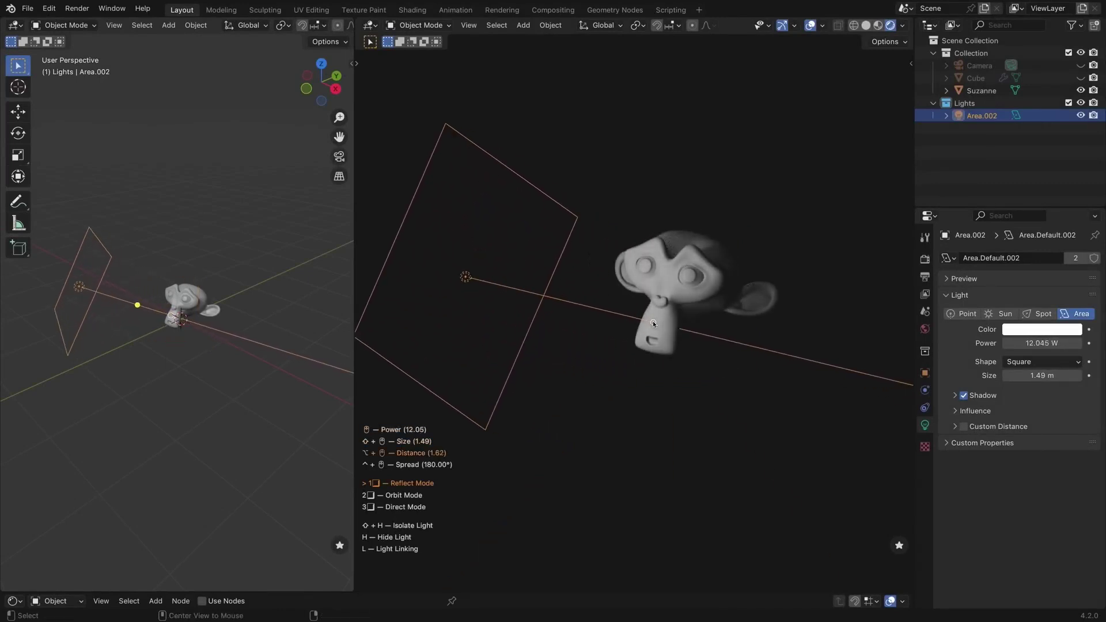
scroll(652, 321, "down", 3, "shift")
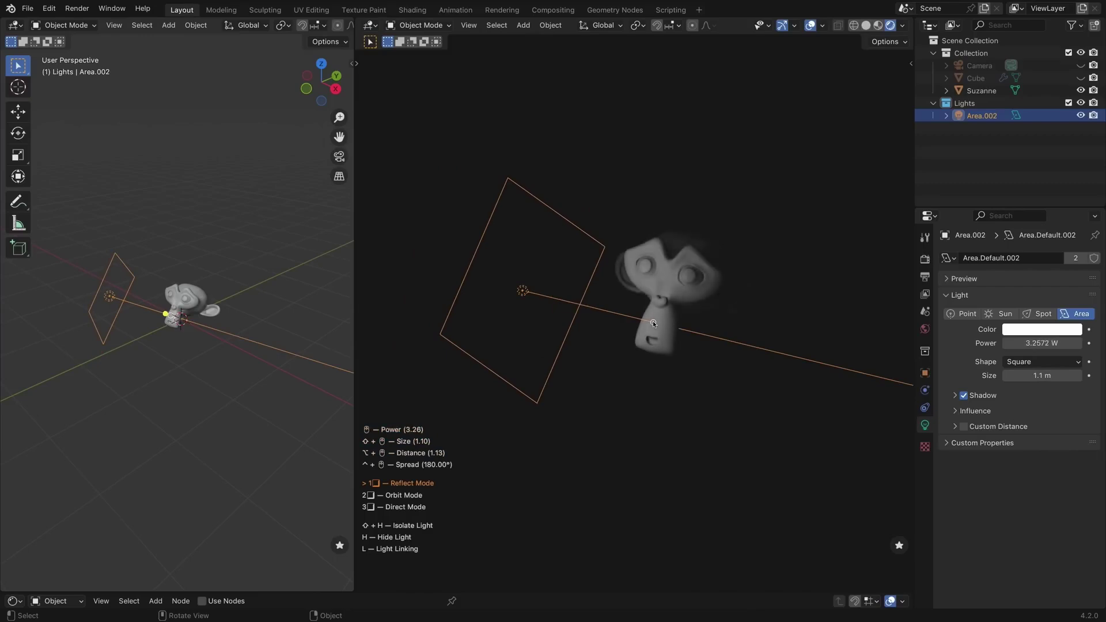
scroll(652, 320, "up", 3, "alt")
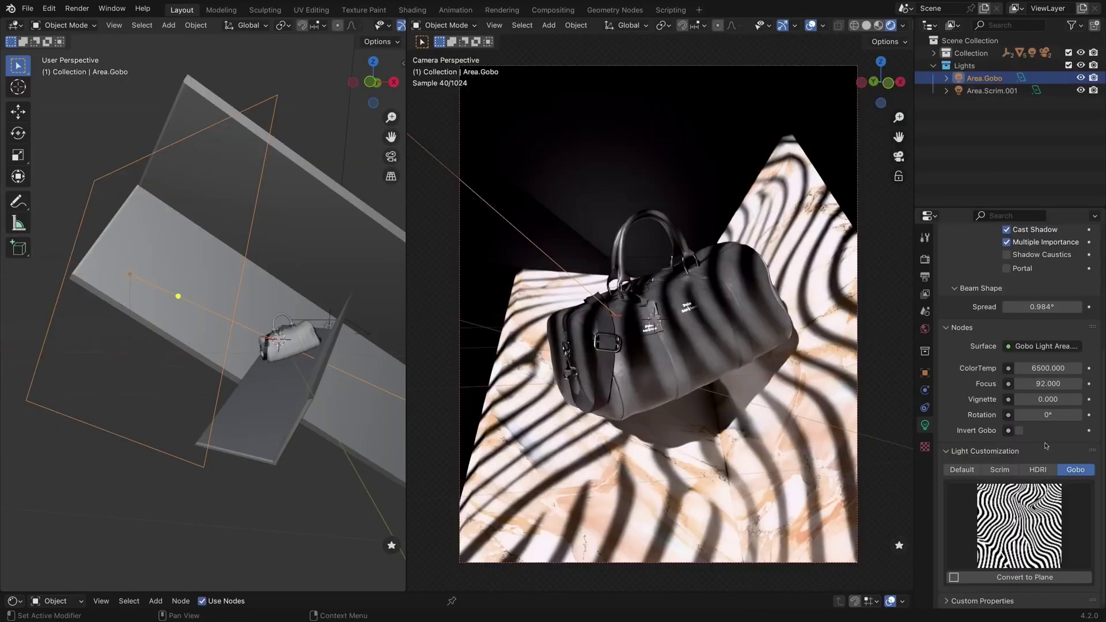
- Try the bare-tree gobo, then switch the bag scene's gobo to the fire-escape texture
left_click(1020, 526)
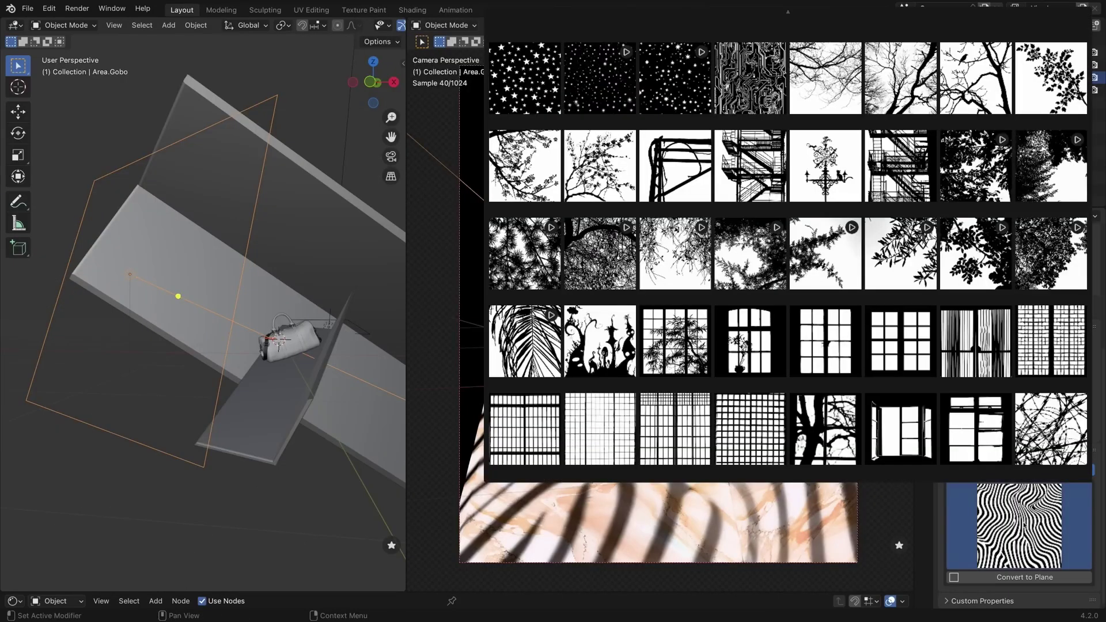
scroll(899, 290, "up", 5)
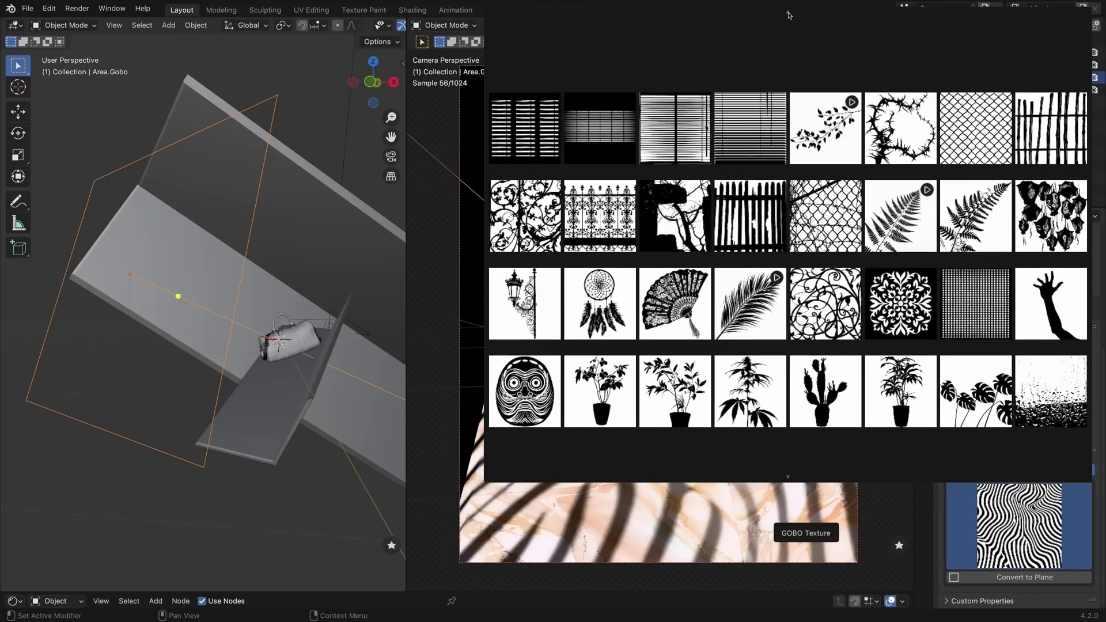
scroll(899, 290, "down", 2)
left_click(898, 290)
left_click(1029, 535)
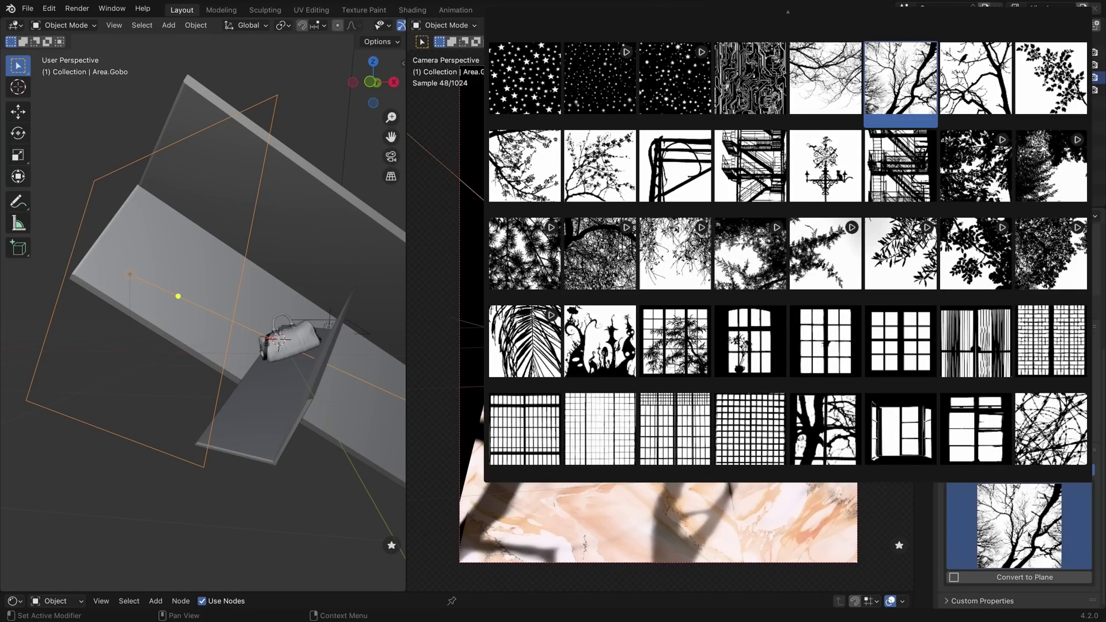
left_click(767, 164)
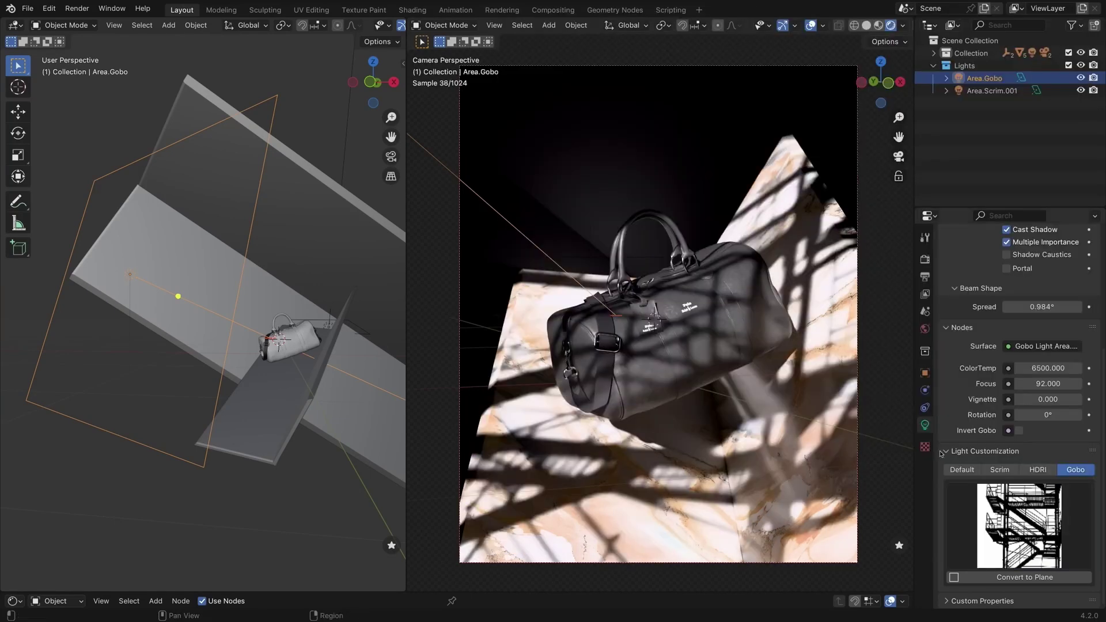
left_click(1019, 525)
scroll(760, 219, "up", 3)
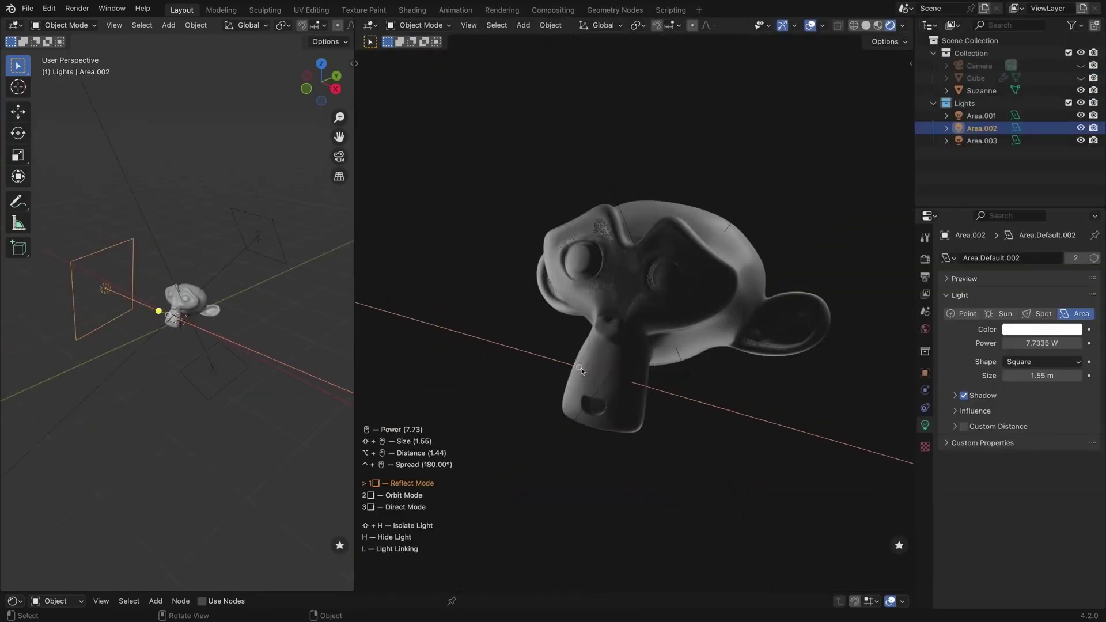
left_click(583, 358)
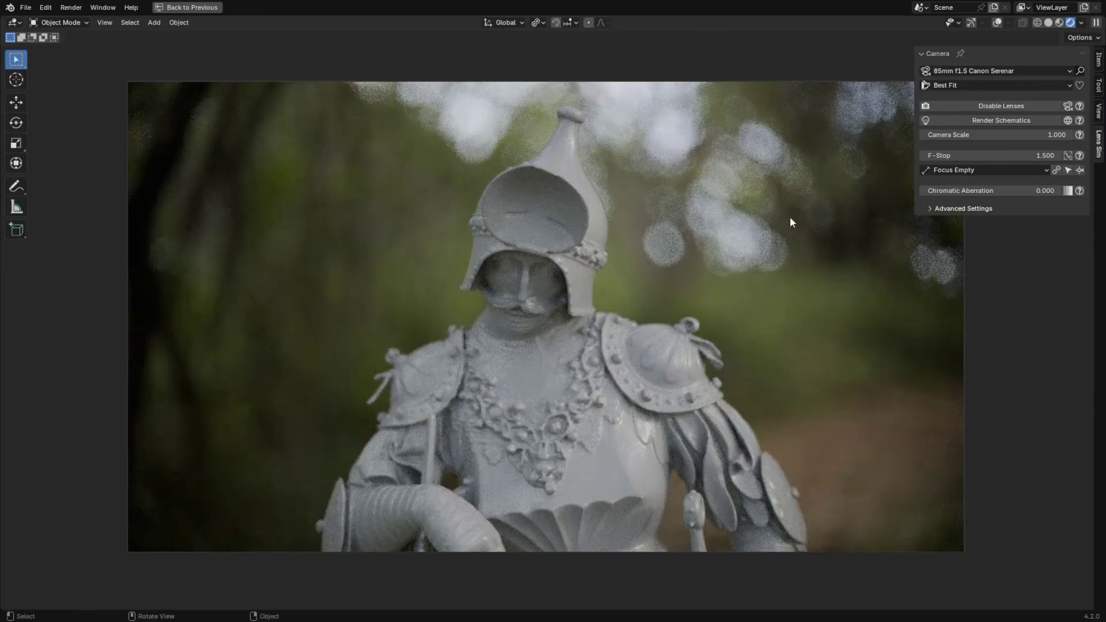
- Fit to sensor width and try the 85mm Zeiss Biotar, 50mm Jupiter-3 and 85mm Pentax soft lenses
left_click(945, 139)
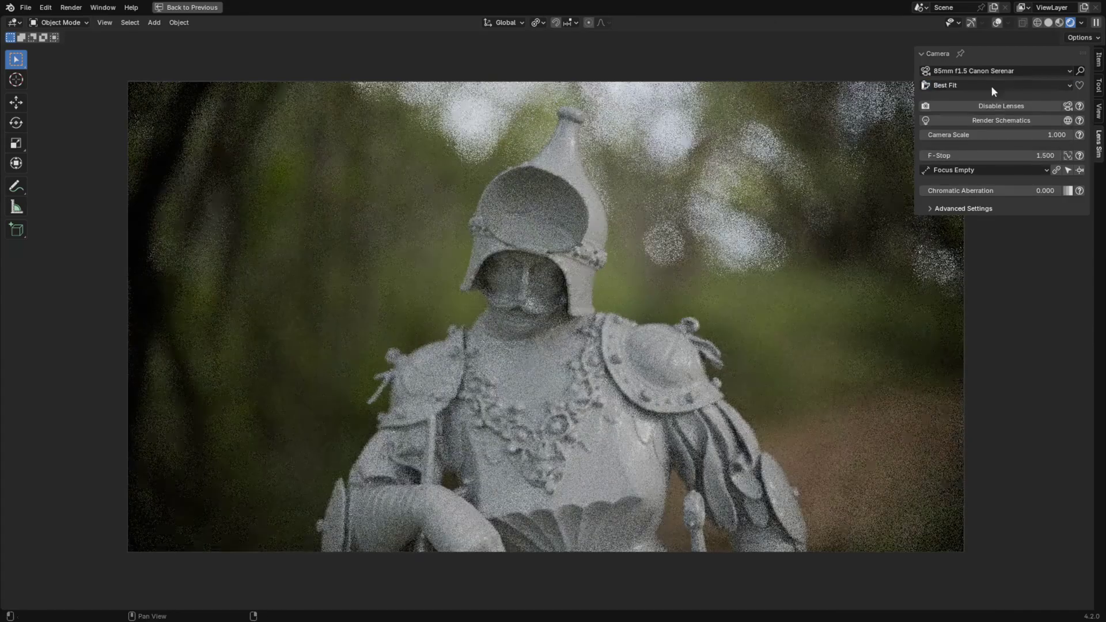
left_click(991, 71)
left_click(586, 253)
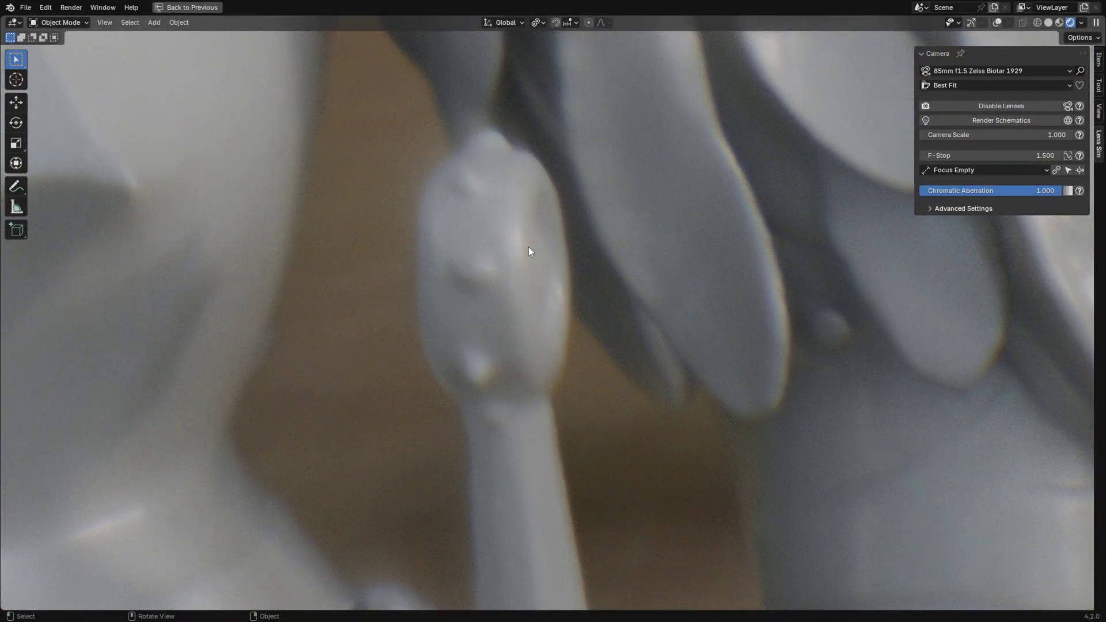
left_click(991, 70)
left_click(744, 153)
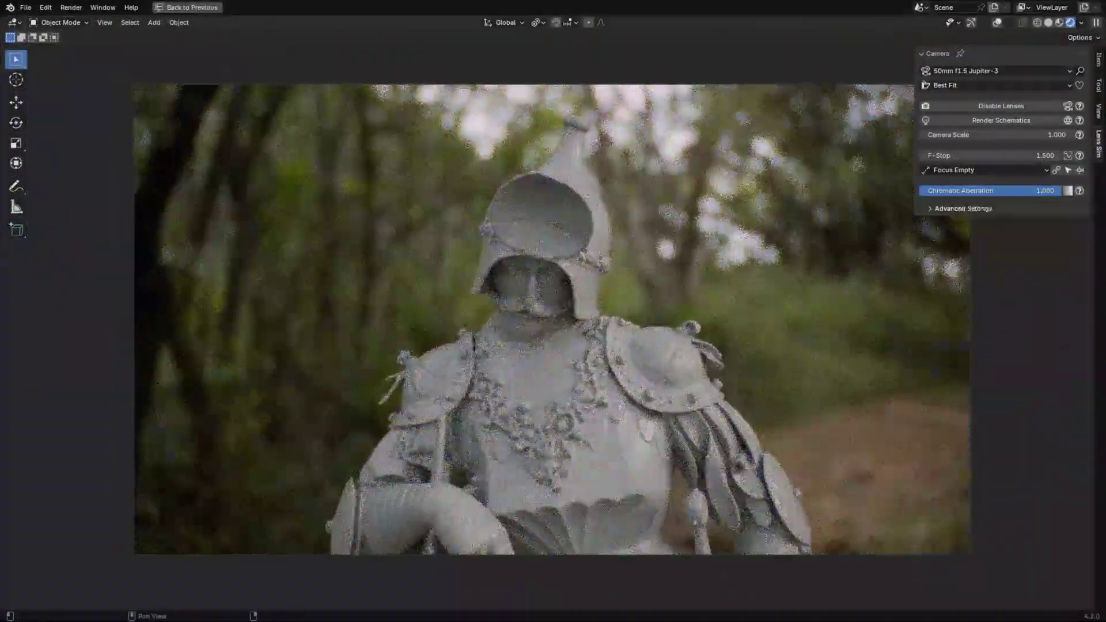
left_click(1012, 74)
left_click(586, 264)
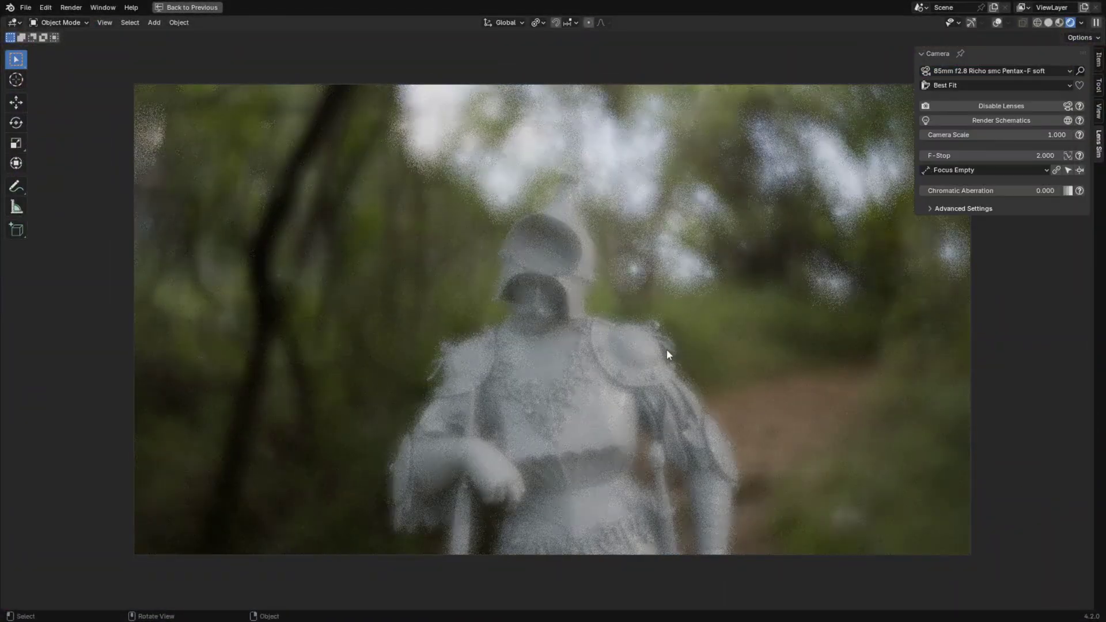
- Try Helios-44 and Zeiss Tessar, then choose the 36mm anamorphic projection lens with Sensor Width fit
left_click(980, 71)
left_click(786, 113)
left_click(997, 70)
left_click(725, 214)
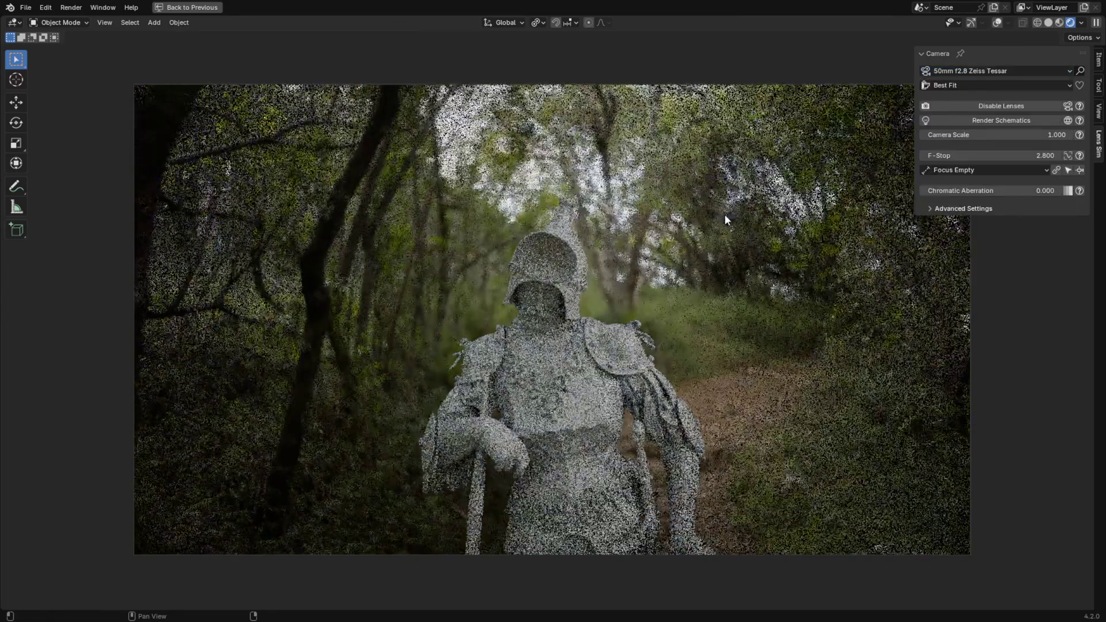
left_click(996, 70)
left_click(783, 253)
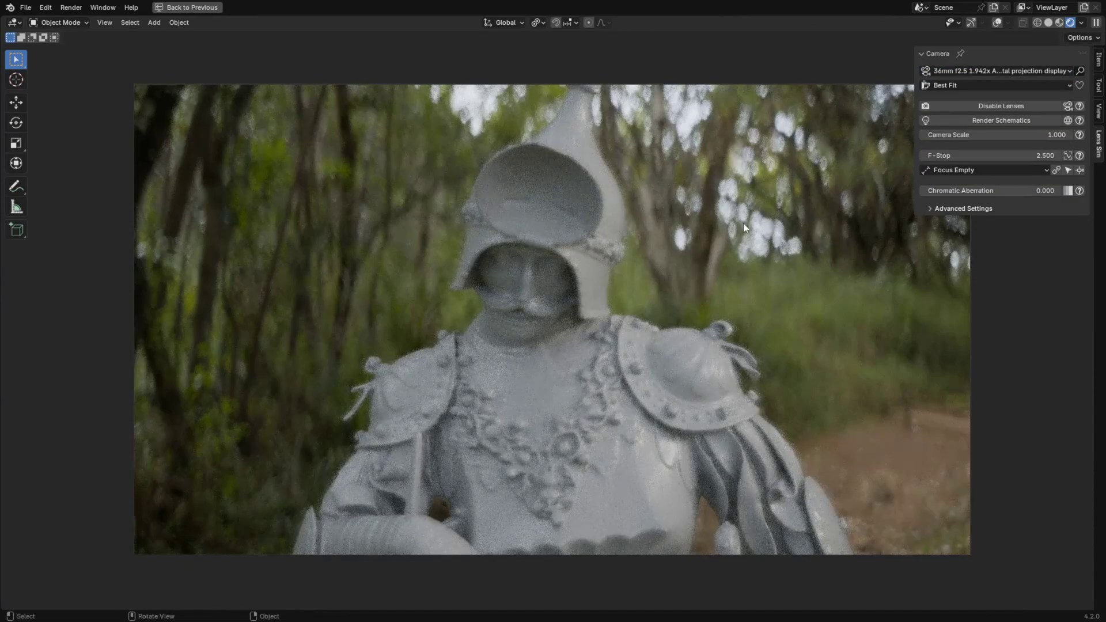
left_click(945, 139)
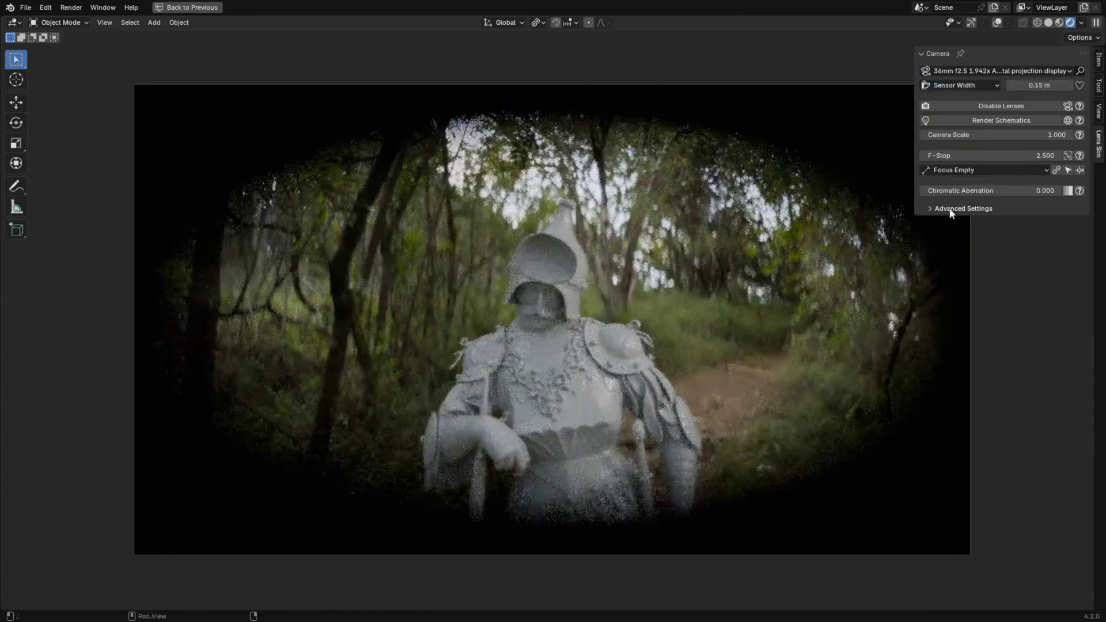
- Toggle Unsqueeze and Flip off and back on in the advanced lens settings
left_click(951, 208)
left_click(924, 283)
left_click(924, 268)
left_click_drag(923, 268, 926, 284)
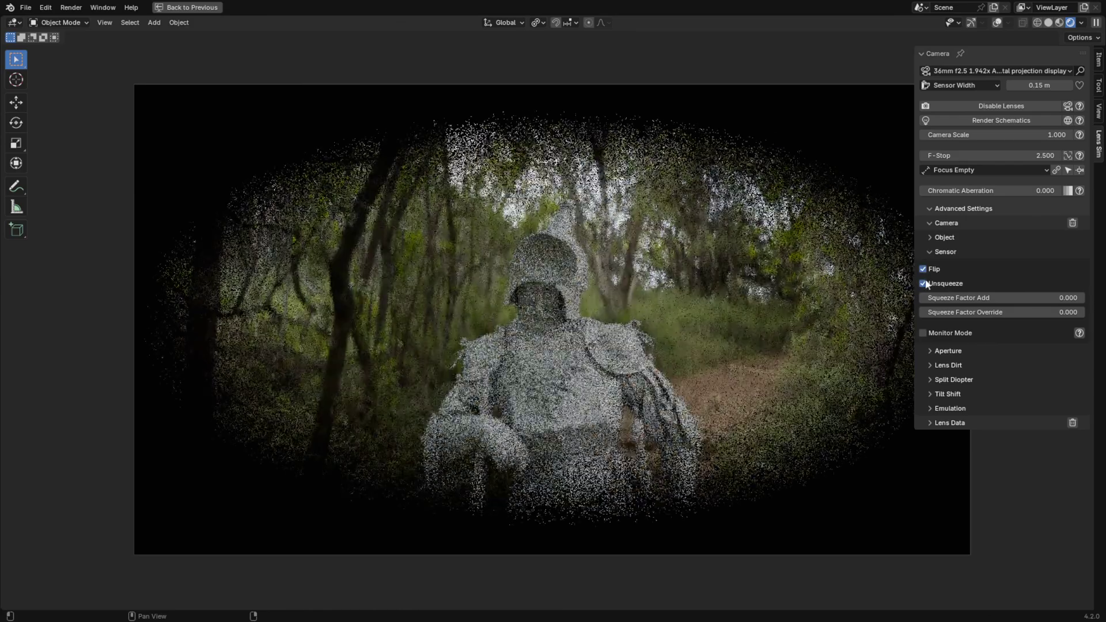
left_click(959, 209)
- Try the 28mm Leica Elmarit and 25mm Minolta Fisheye, then choose the 50mm f1.5 Jupiter-3
left_click(1021, 72)
left_click(962, 150)
left_click(1028, 72)
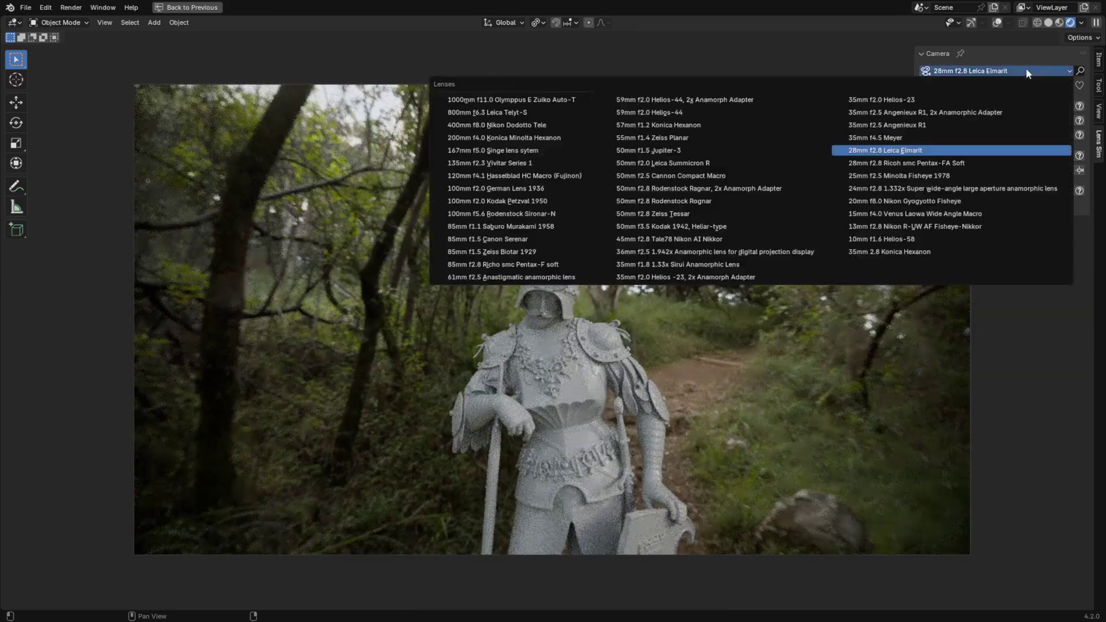
left_click(990, 175)
left_click(1014, 71)
left_click(722, 151)
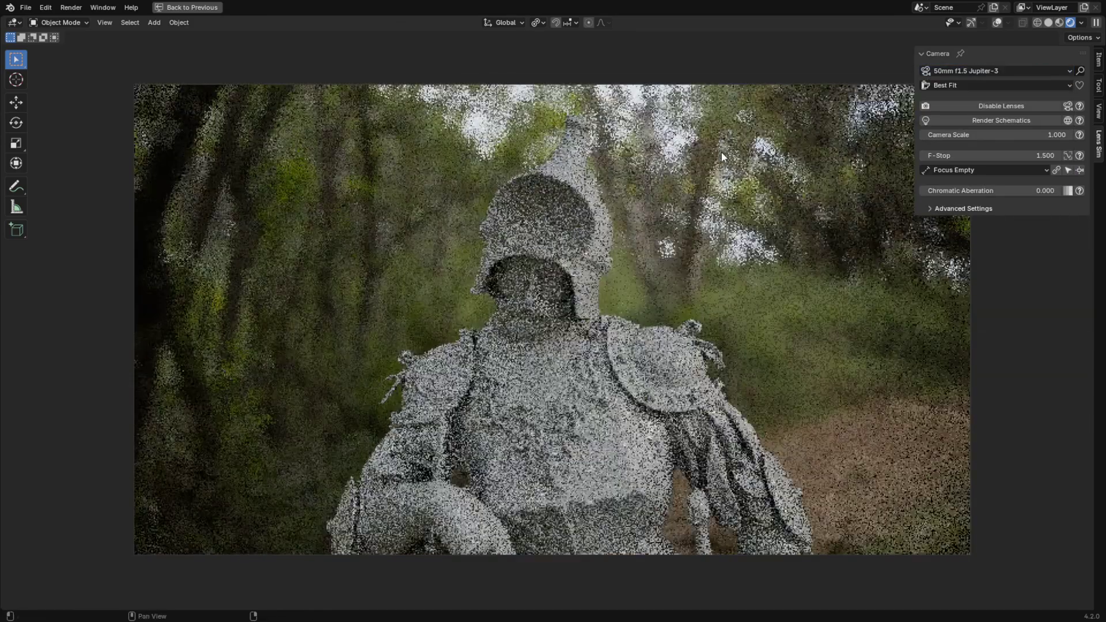
- Show the lens element schematic and inspect the Surfaces table in a widened sidebar
left_click(951, 209)
left_click(930, 281)
left_click_drag(916, 279, 814, 279)
left_click(951, 120)
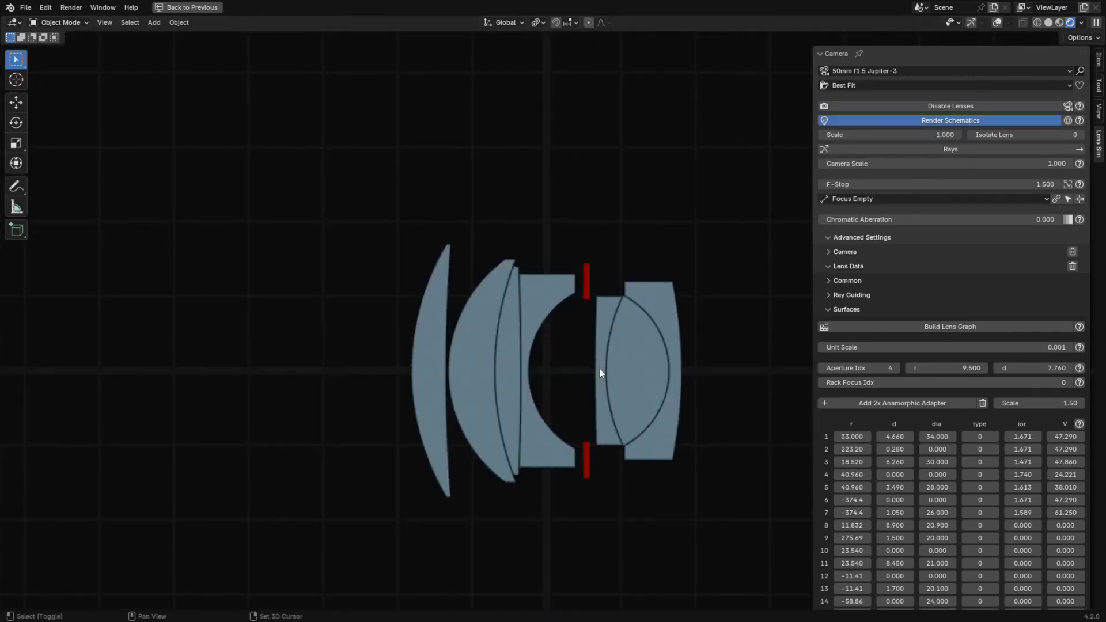
left_click_drag(852, 437, 864, 436)
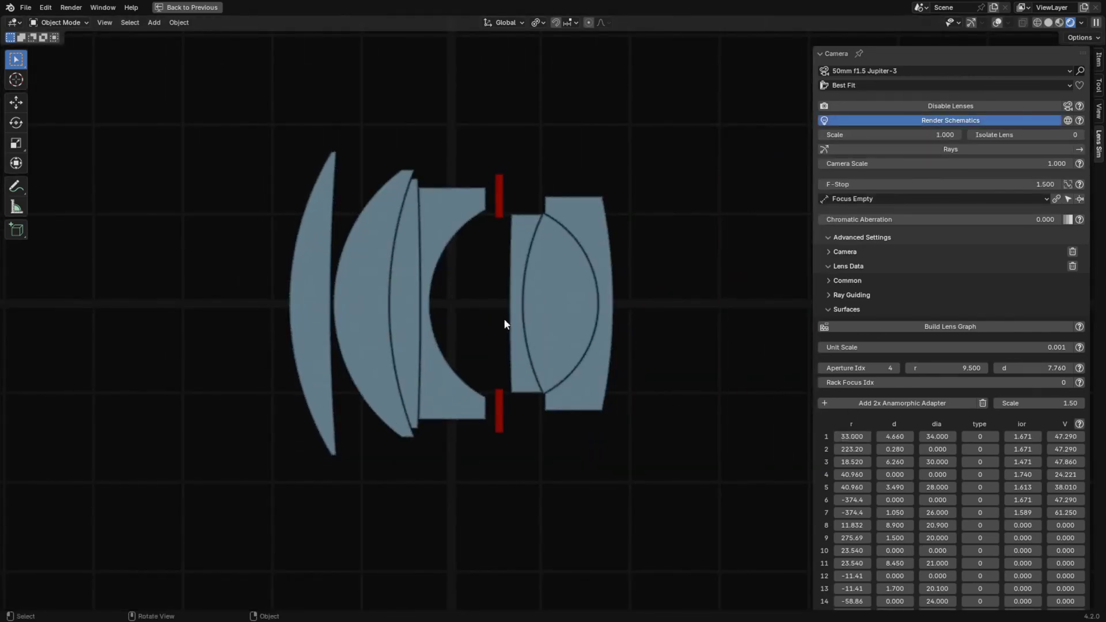
scroll(506, 371, "down", 3)
left_click_drag(846, 309, 862, 235)
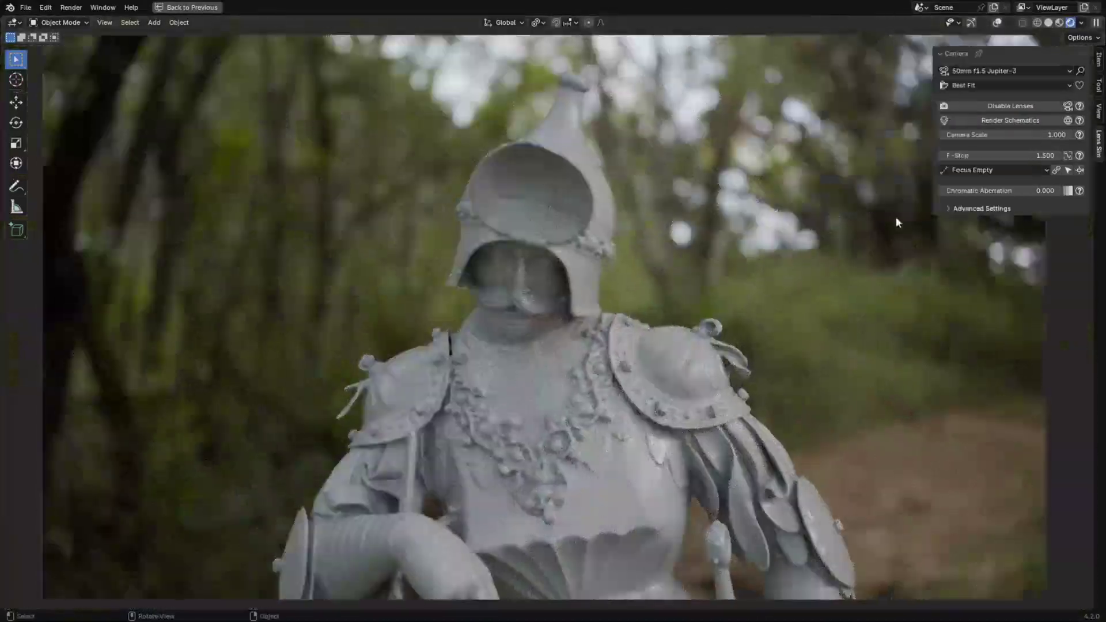
- Fit the image to Sensor Width and raise Bokeh Swirliness in the advanced lens settings
left_click(980, 208)
left_click(968, 367)
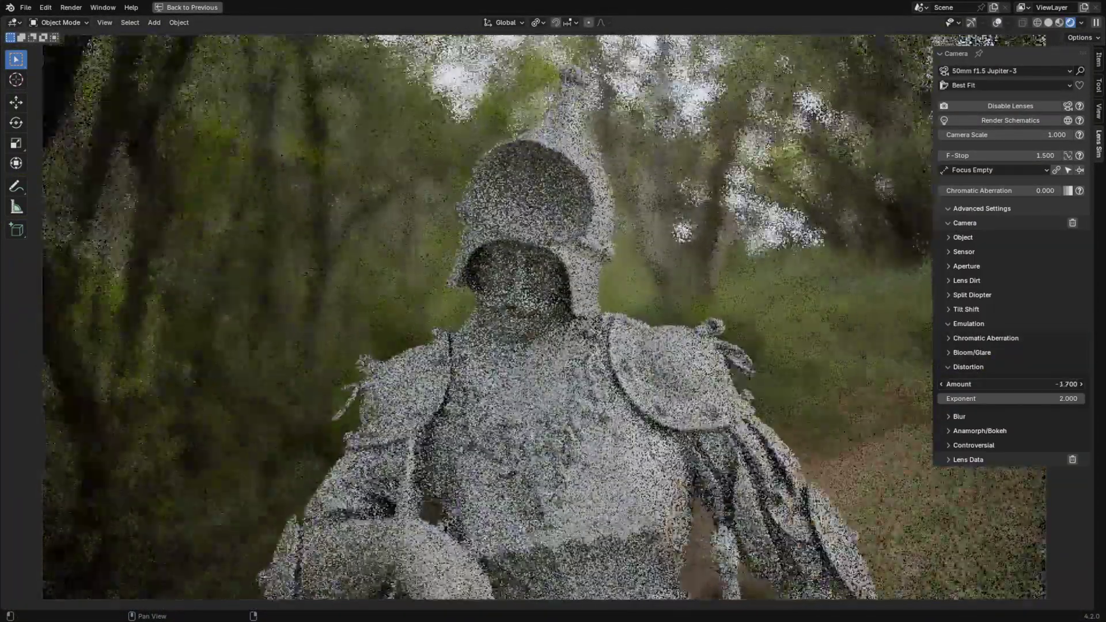
left_click(982, 369)
left_click(985, 139)
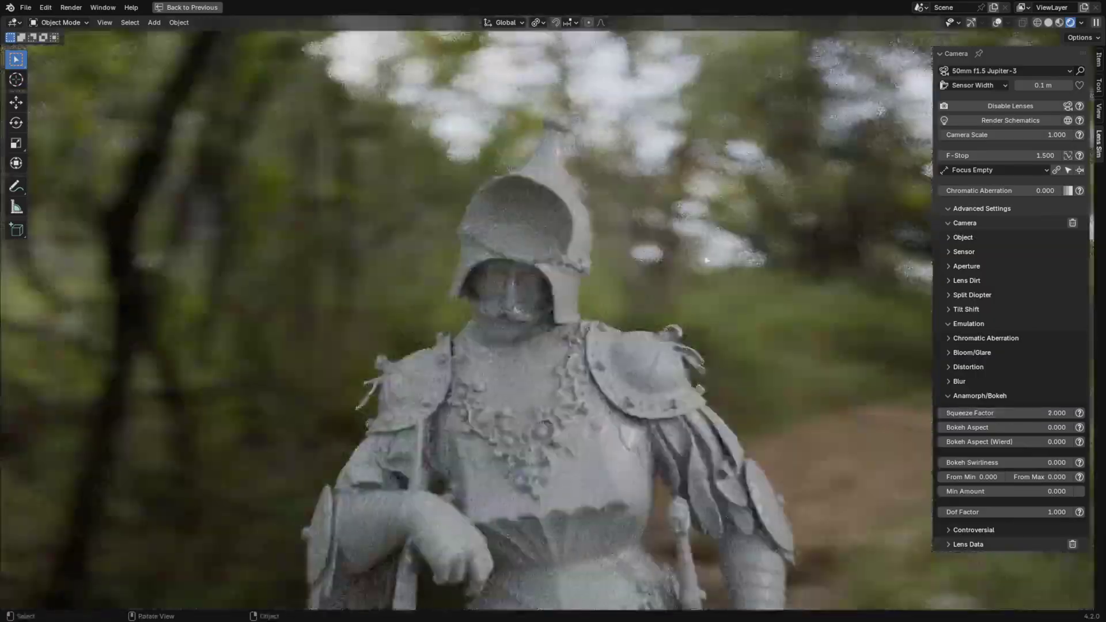
left_click_drag(973, 463, 1005, 467)
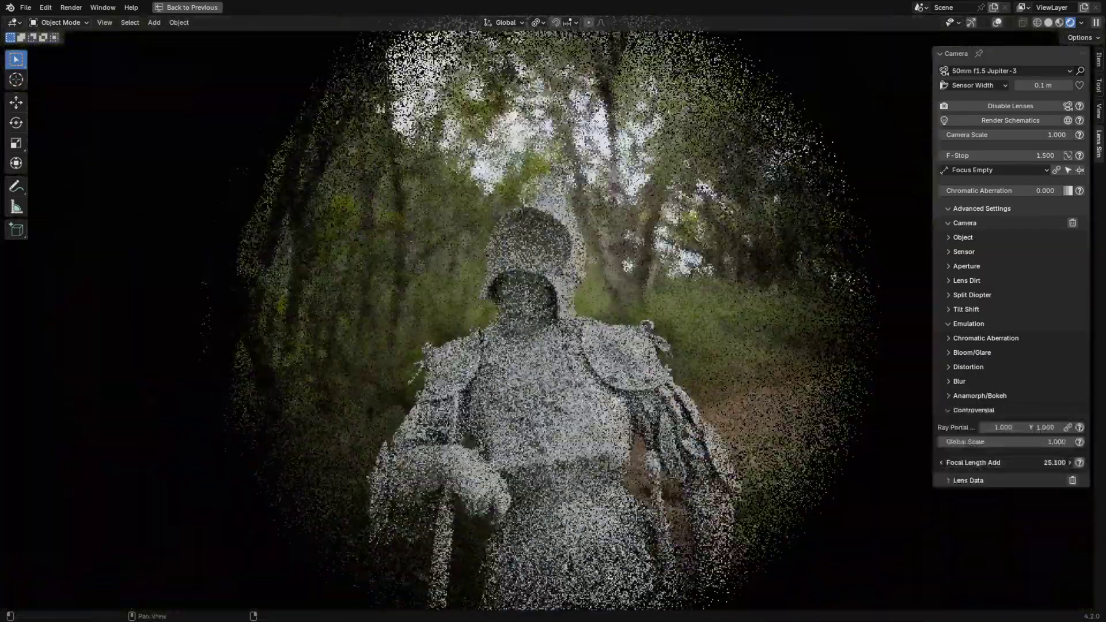
- Collapse the lens subsections and set the aperture image colour correction to White Color Sum
left_click(958, 408)
left_click(983, 323)
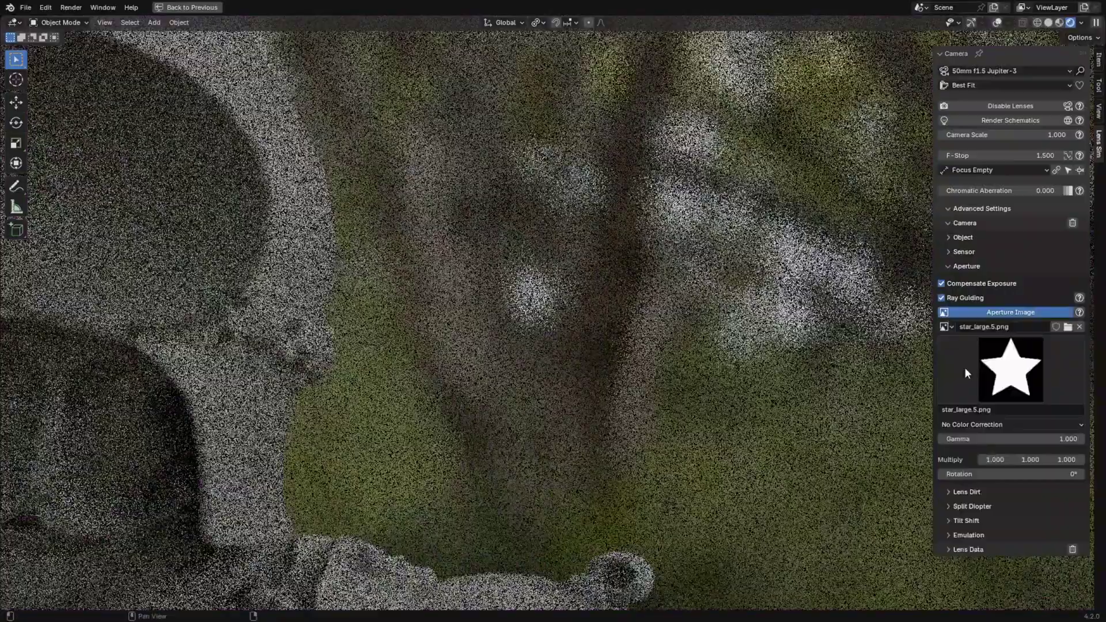
left_click(999, 425)
left_click(991, 466)
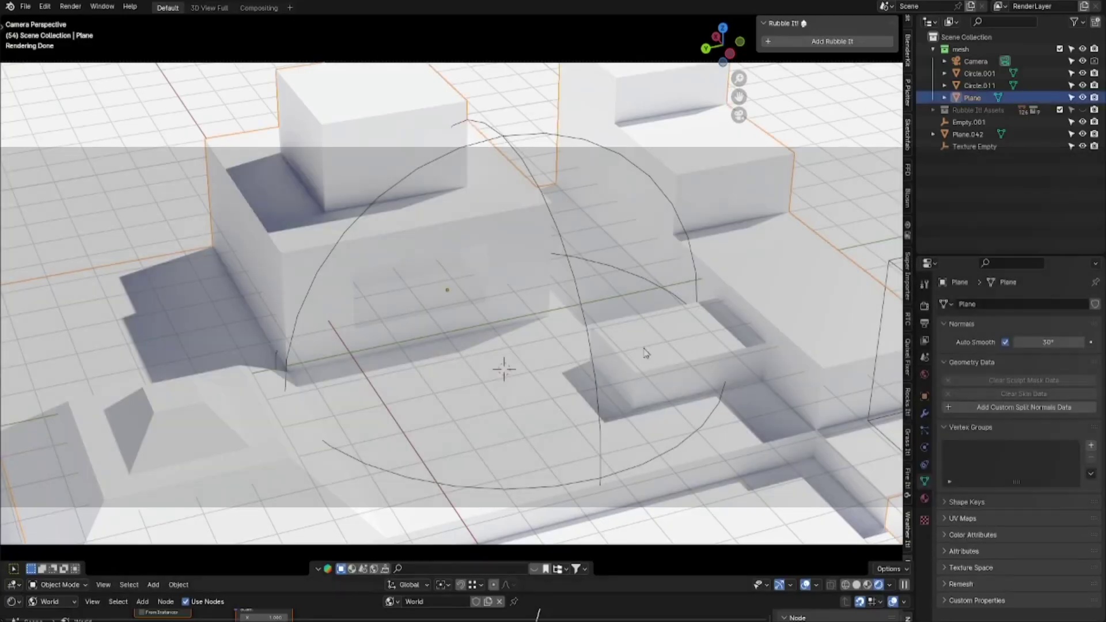
- Move Plane into a new collection and add a Rubble It generator using Collection 3 geometry
key("m")
key("Return")
left_click(832, 41)
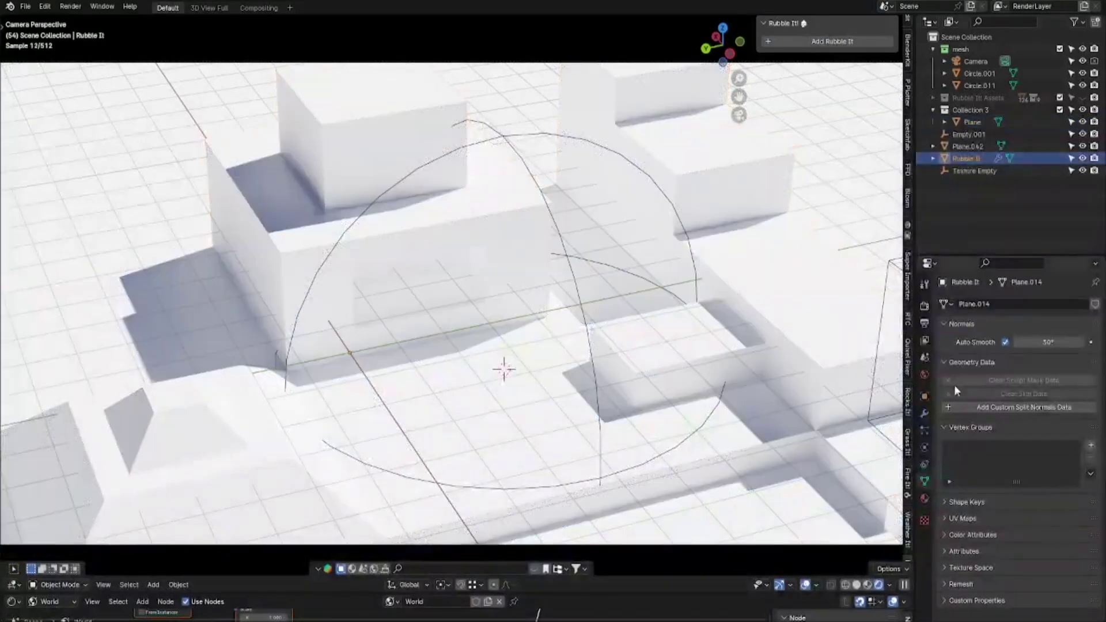
left_click(924, 414)
left_click_drag(915, 417, 841, 417)
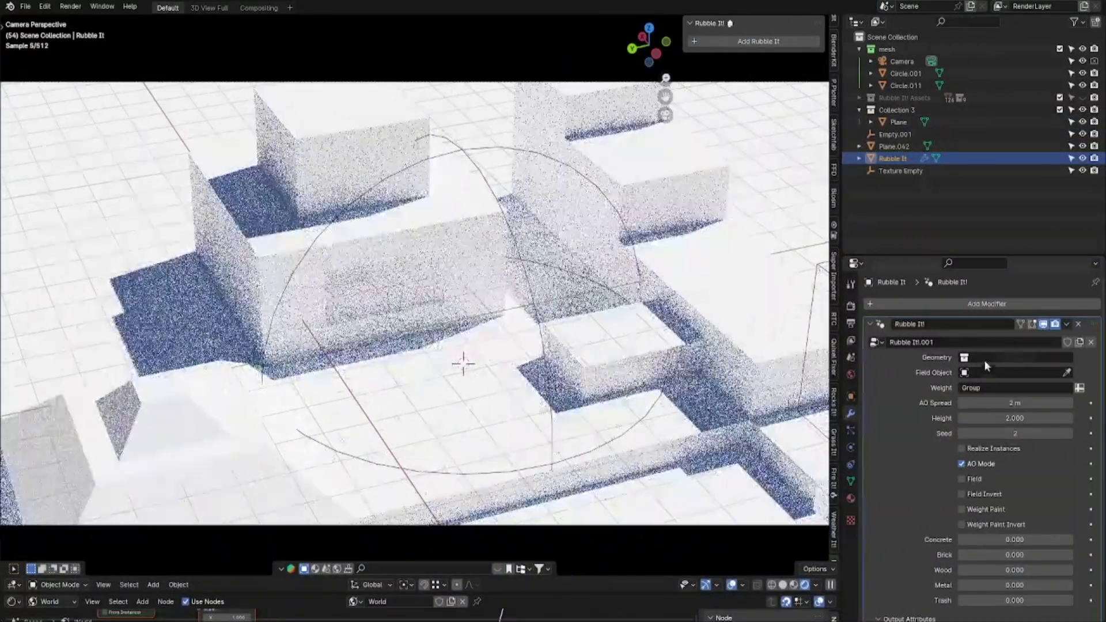
left_click(984, 358)
left_click(1035, 377)
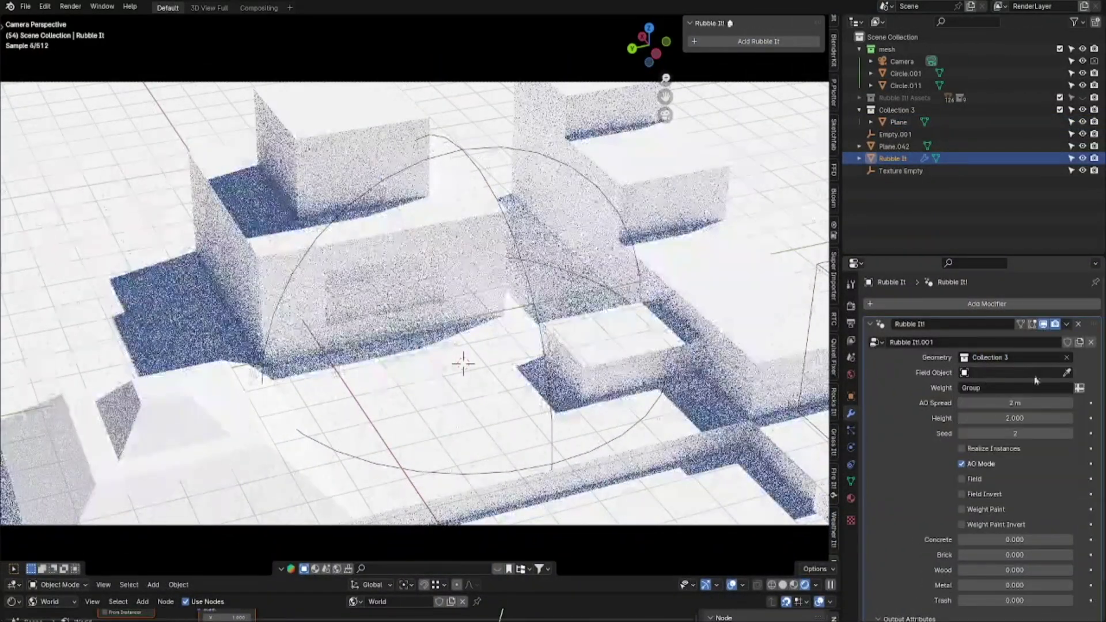
- Raise Concrete to 2.130 and spread the rubble to about 3.43 m
mouse_move(1002, 539)
left_mouse_down()
mouse_move(1022, 539)
mouse_move(998, 553)
left_mouse_up()
left_click_drag(997, 403, 1014, 403)
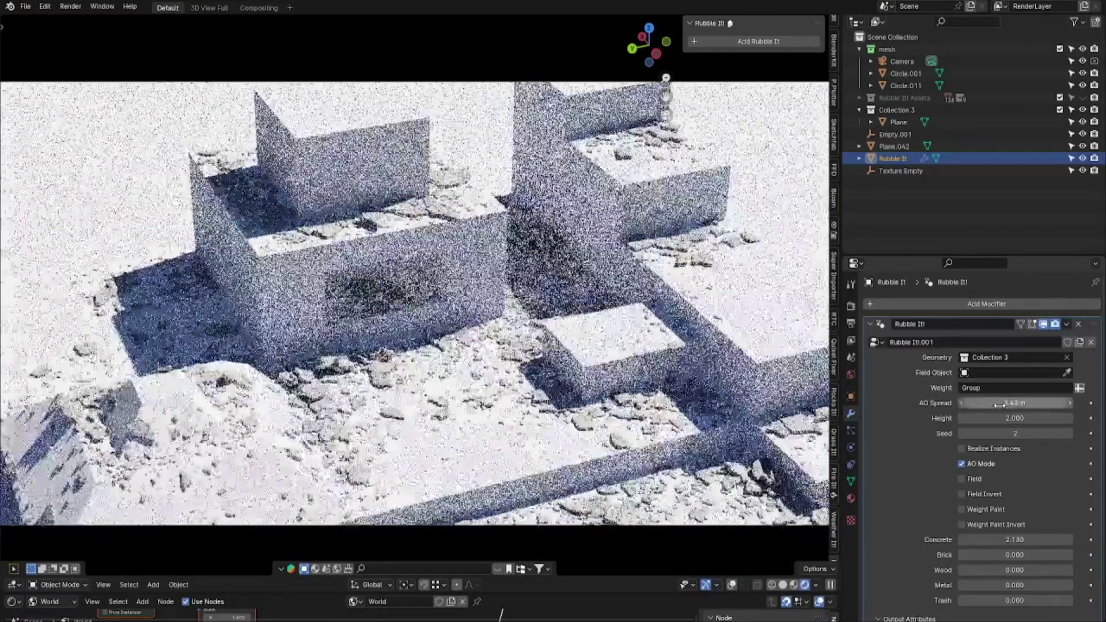
scroll(1014, 417, "down", 1, "ctrl")
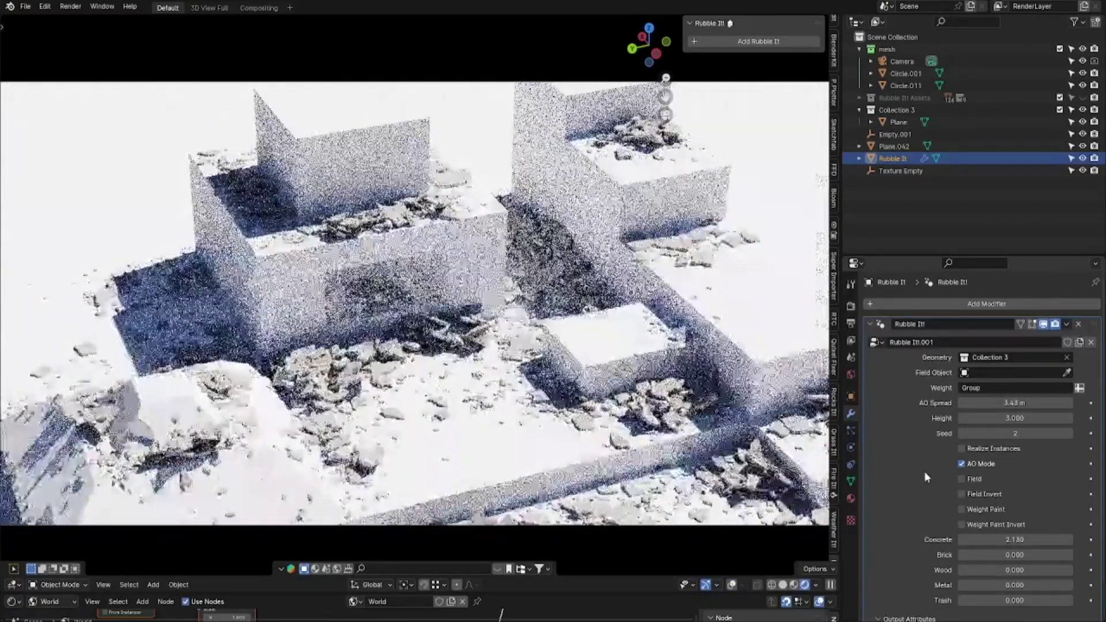
left_click(731, 585)
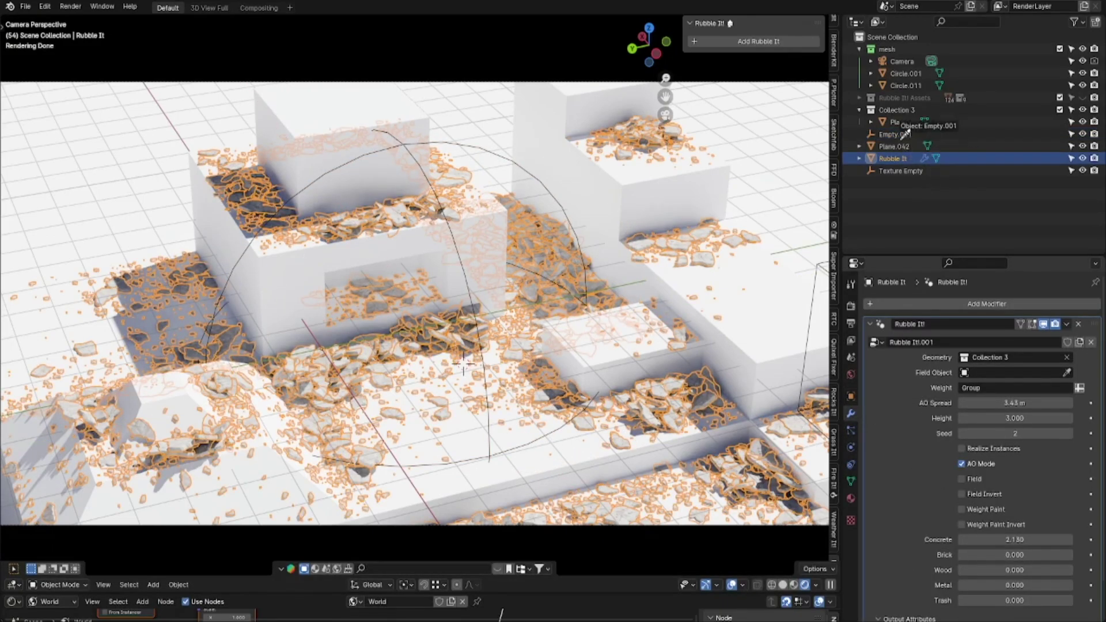
- Set Empty.001 as the field object, enable Field, and reposition the empty along the floor
left_click_drag(895, 134, 1014, 373)
left_click(961, 479)
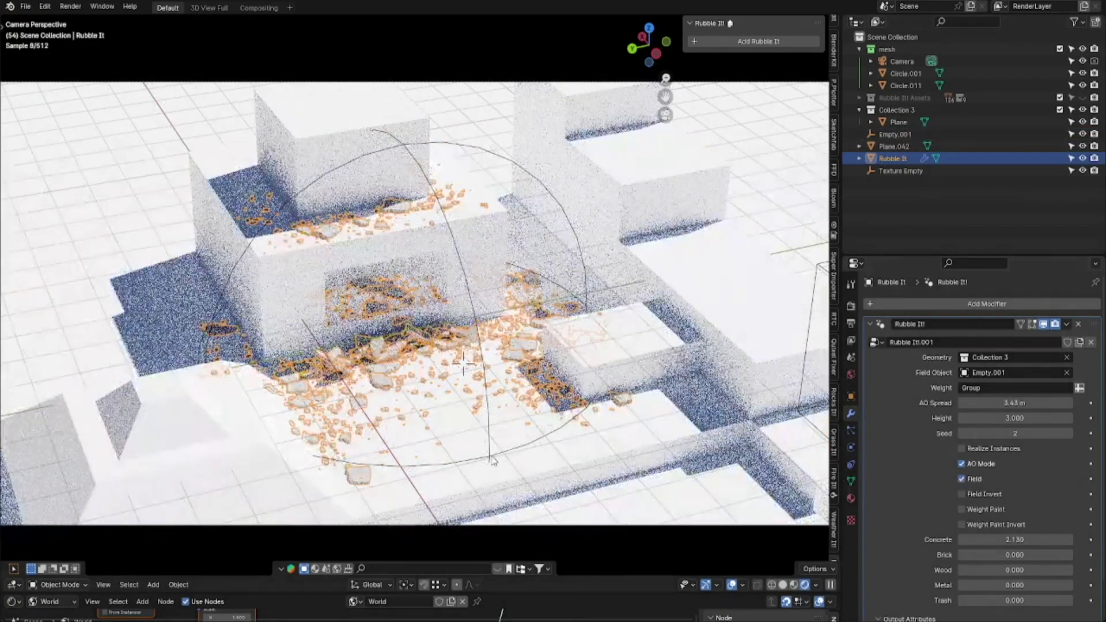
left_click(895, 134)
key("g")
key("shift+z")
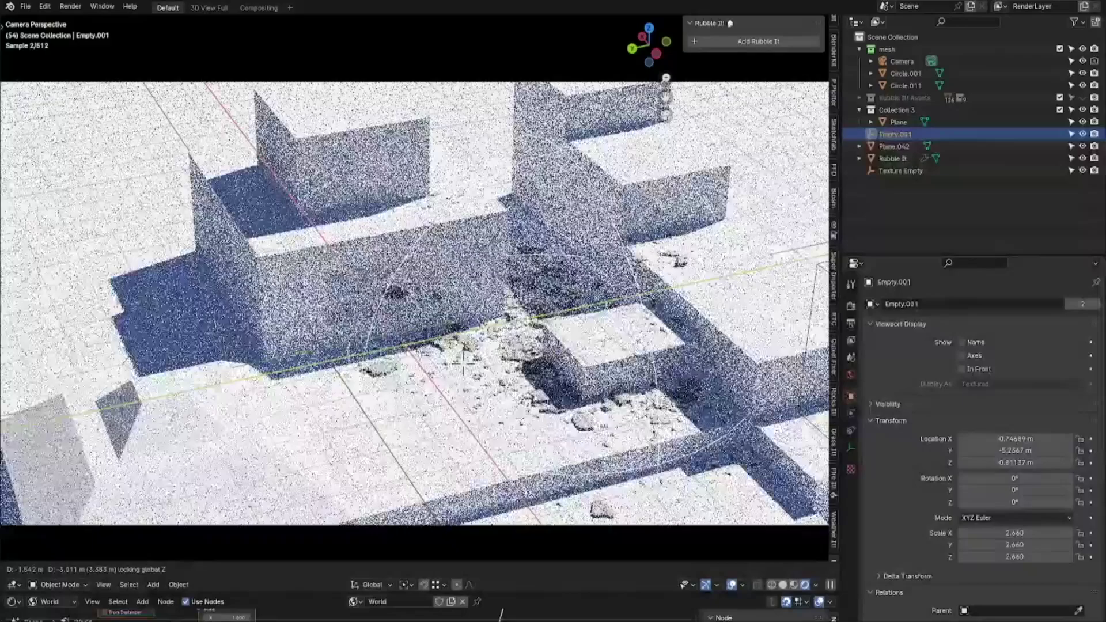
left_click(668, 371)
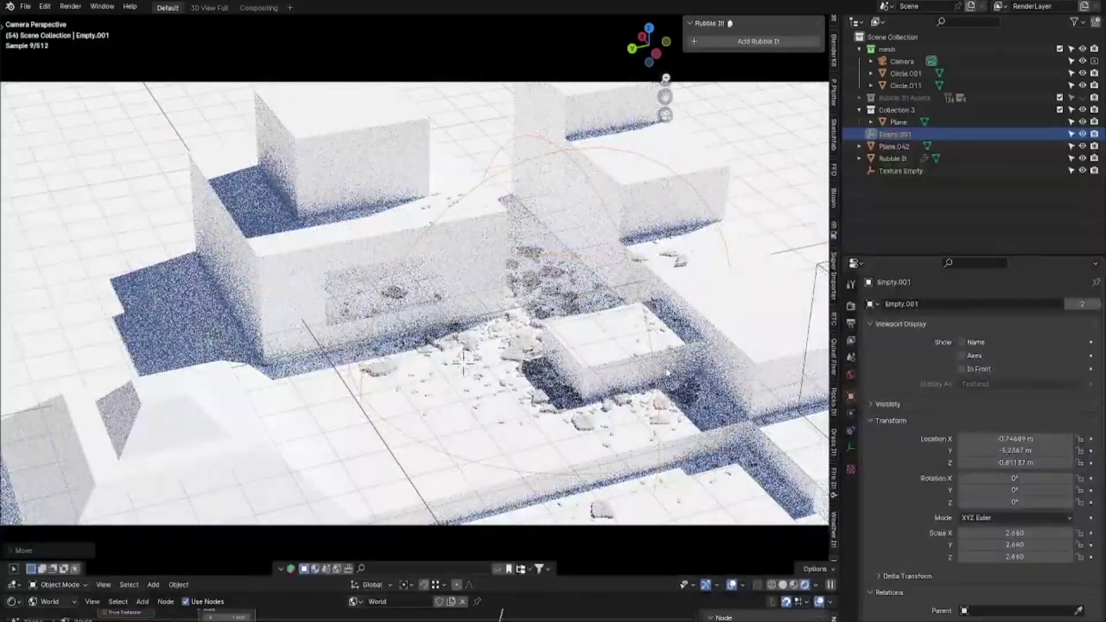
- Shift the rubble pile to the left via Empty.001 and turn AO Mode back on
left_click(732, 456)
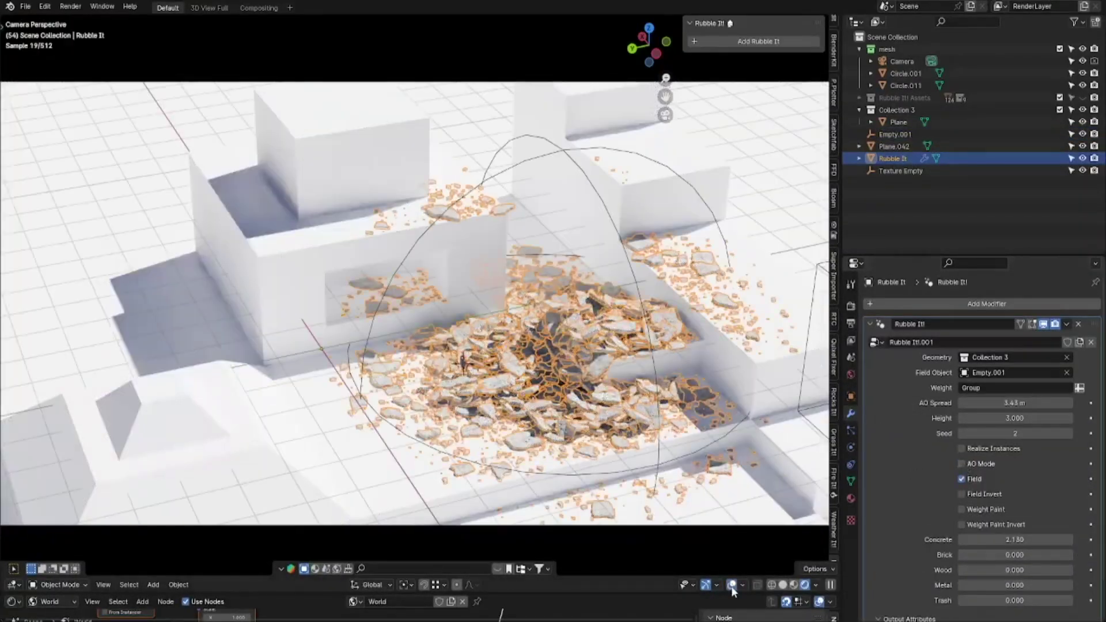
left_click(731, 455)
left_click_drag(731, 455, 683, 528)
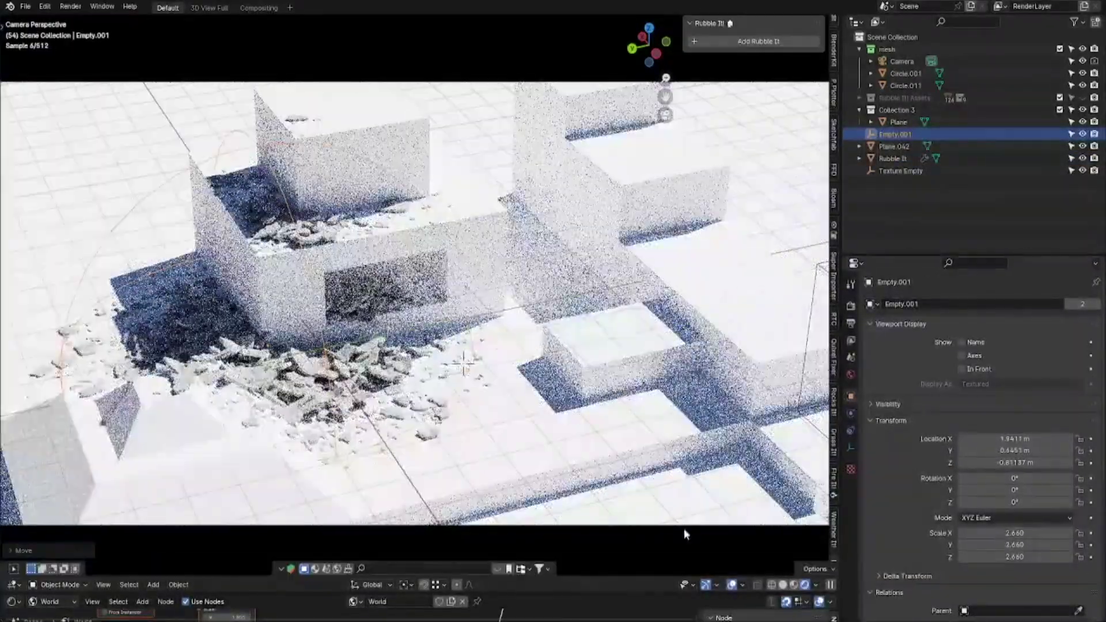
left_click(473, 505)
left_click(916, 462)
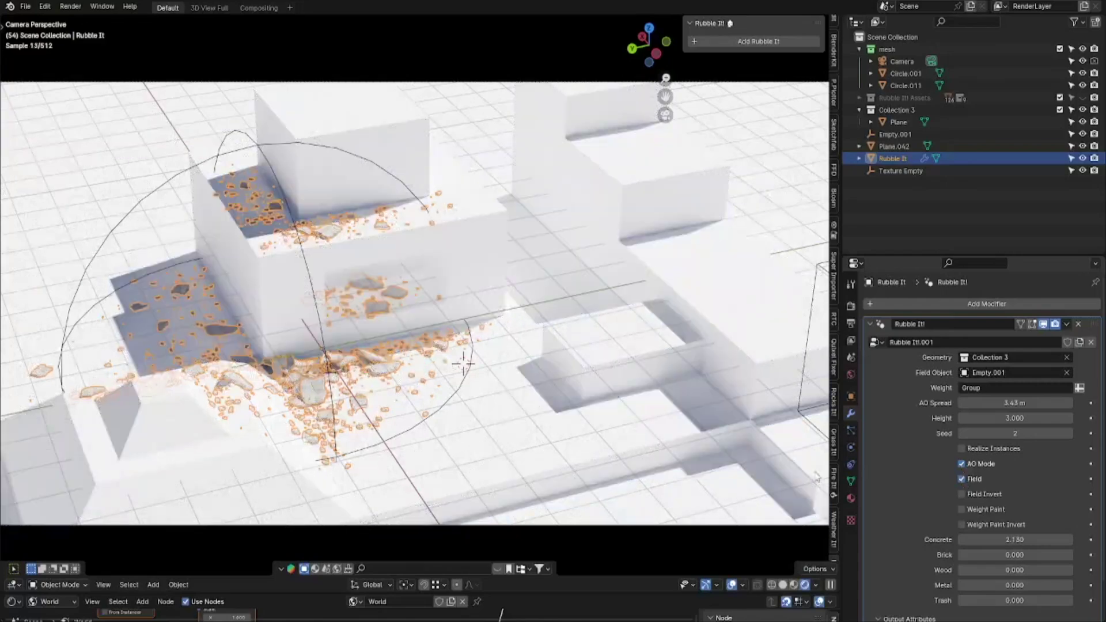
- Select the Plane's Group vertex group in its mesh data, then reselect the Rubble It object
left_click(630, 455)
left_click(851, 447)
left_click(980, 452)
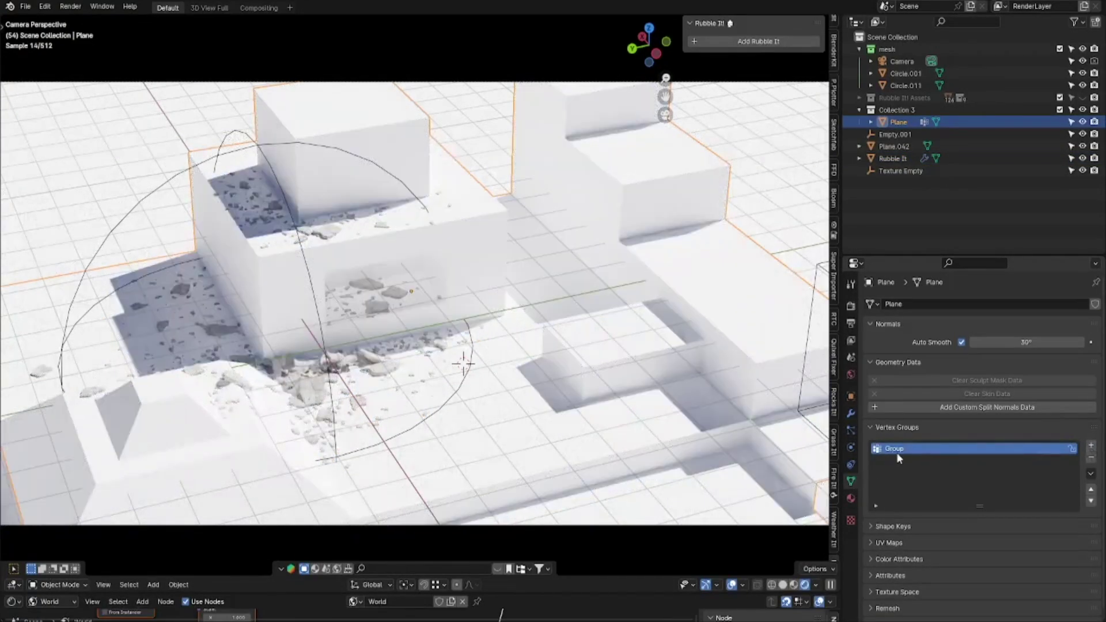
left_click(851, 415)
left_click(893, 158)
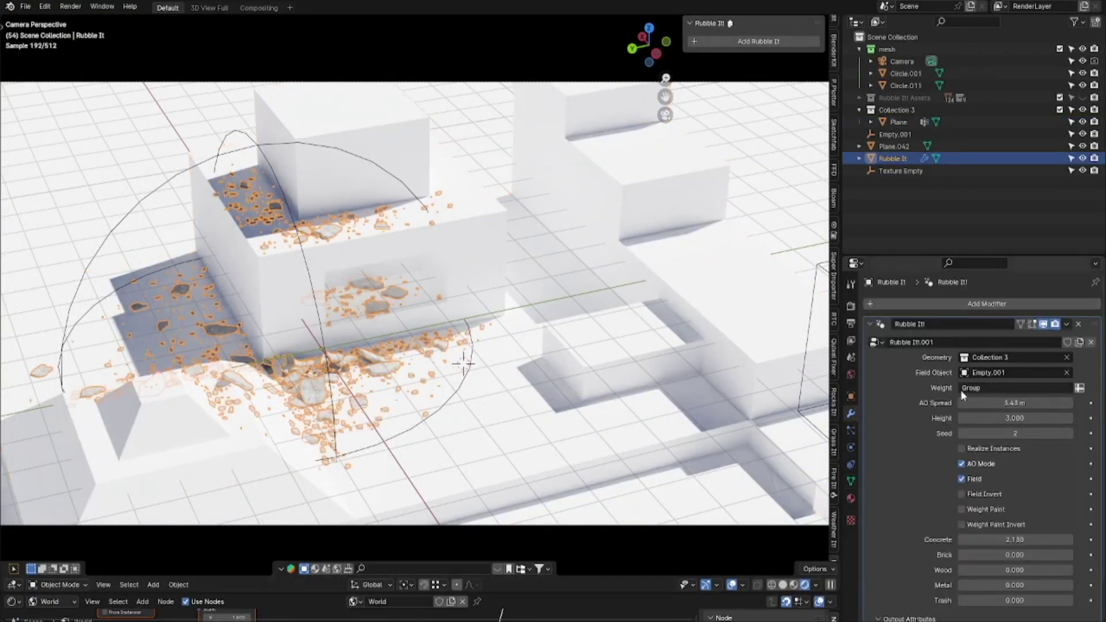
- Weight-paint a J-shaped rubble area and a short far-left stroke on the floor plane
left_click(495, 483)
left_click(59, 585)
left_click(65, 559)
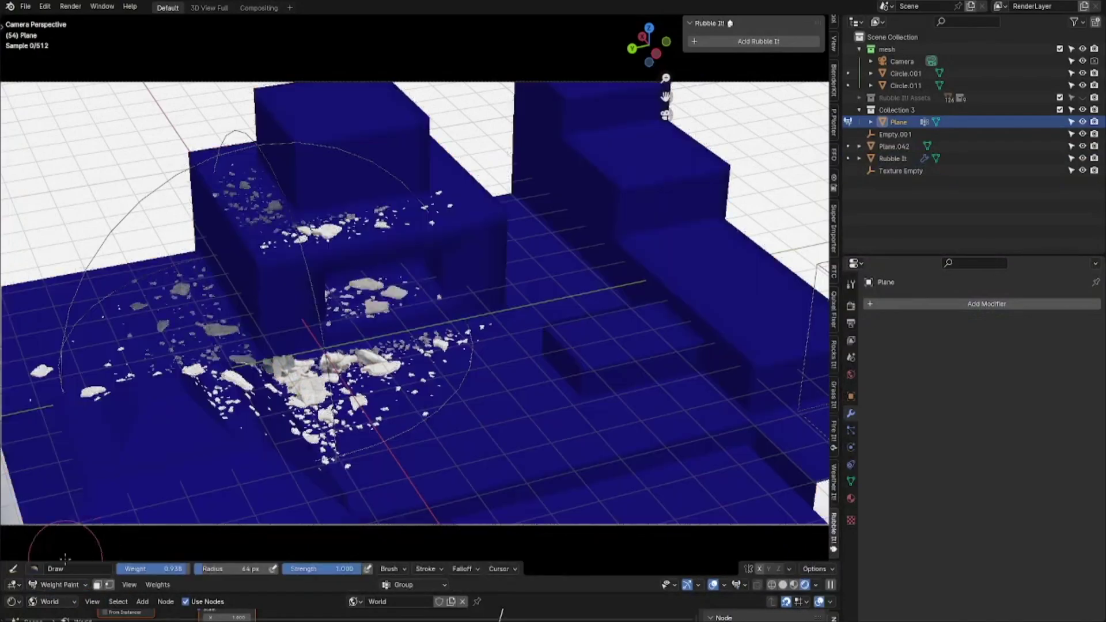
left_click_drag(470, 446, 521, 270)
left_click_drag(115, 392, 153, 366)
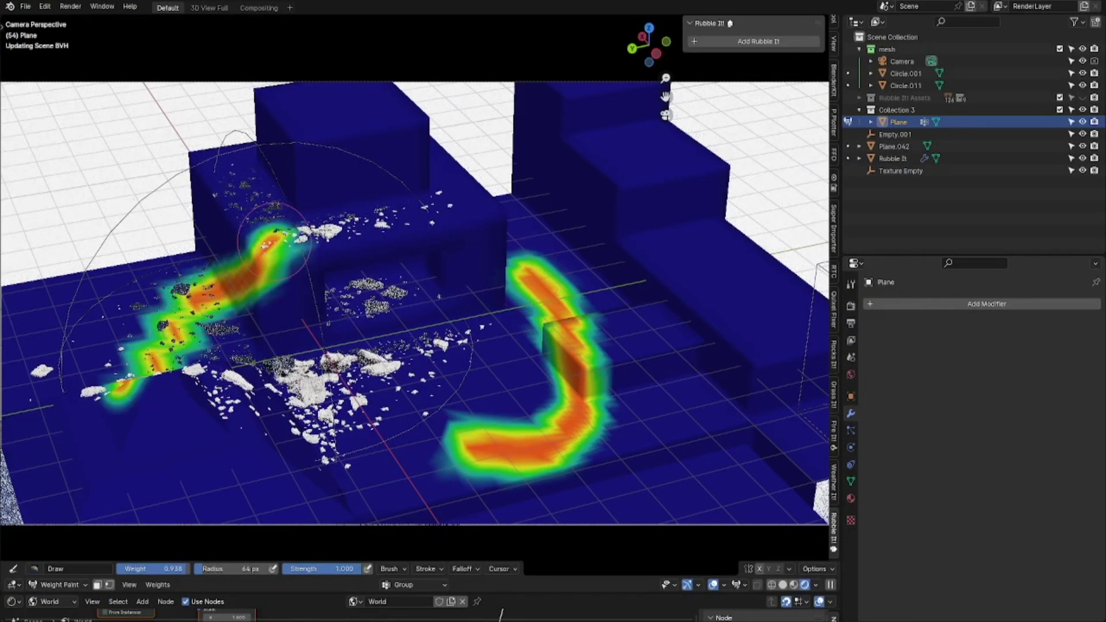
left_click(64, 504)
- Switch the Rubble It modifier from Field to Weight Paint placement
left_click(893, 158)
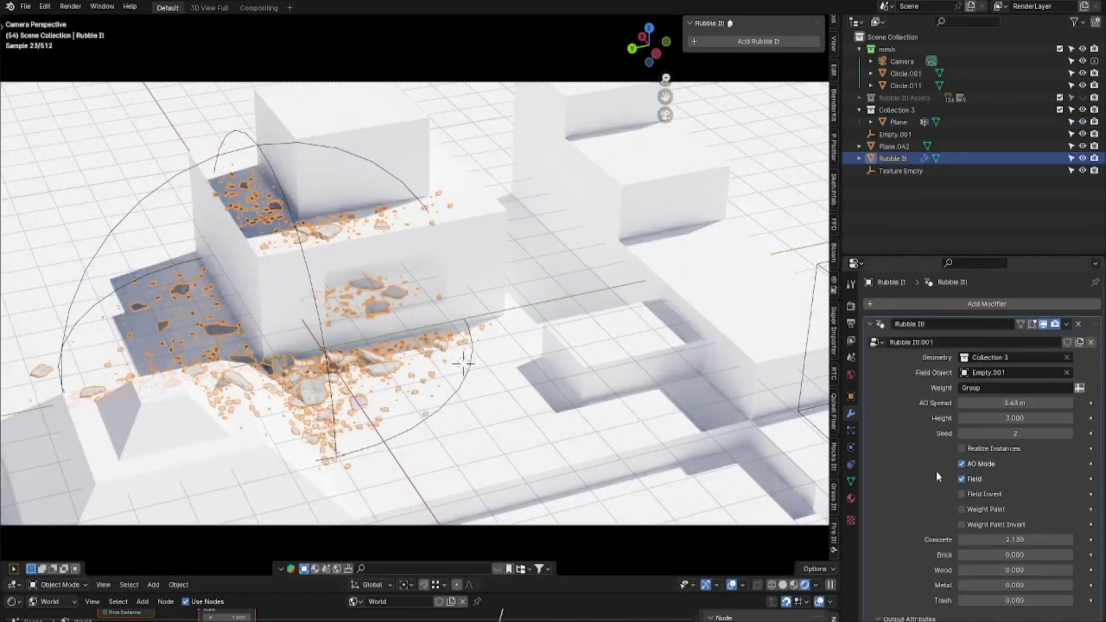
left_click(961, 509)
left_click(962, 479)
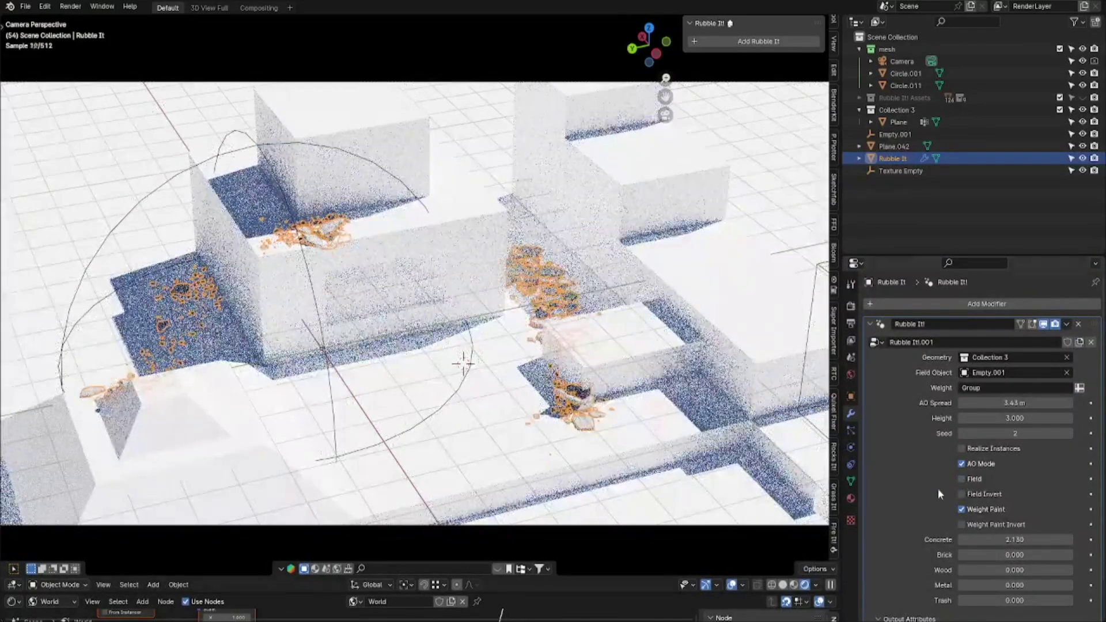
- Paint another rubble patch in the middle of the floor plane
left_click(899, 122)
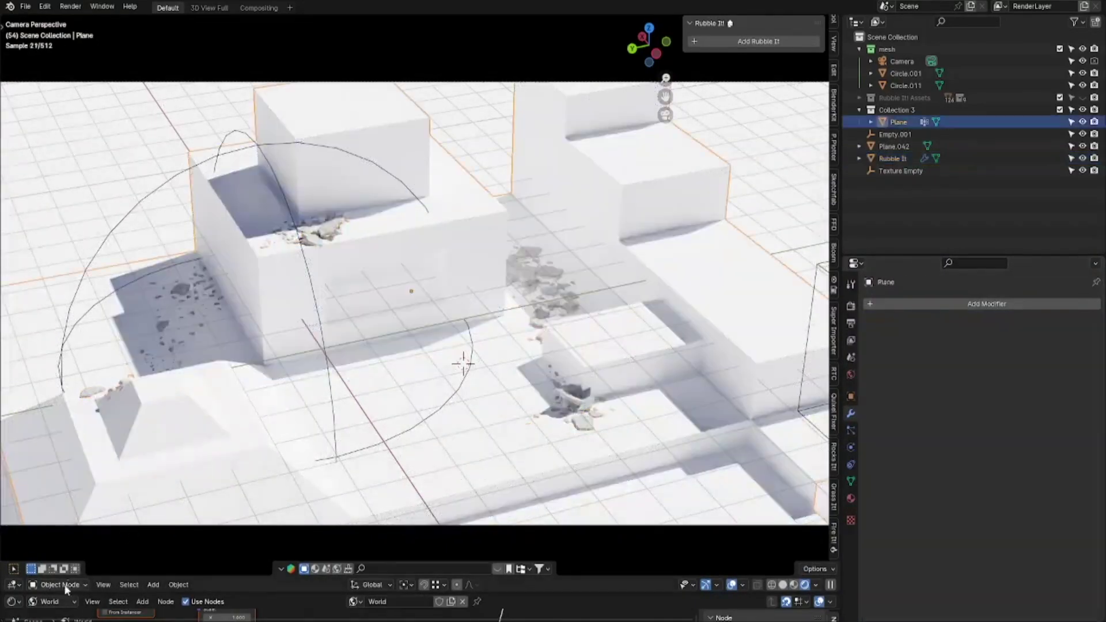
left_click(57, 585)
left_click(64, 558)
left_click_drag(345, 357, 403, 370)
left_click(58, 585)
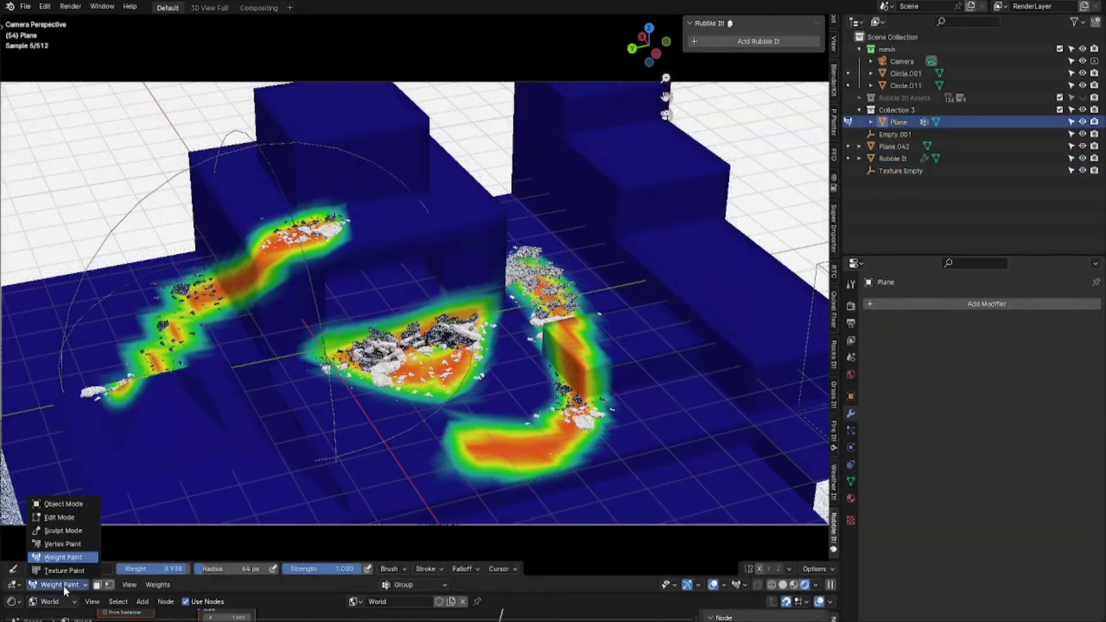
left_click(63, 504)
- Set Concrete and Wood to 1.000 and uncheck Weight Paint so rubble covers the scene
left_click(585, 426)
key("Return")
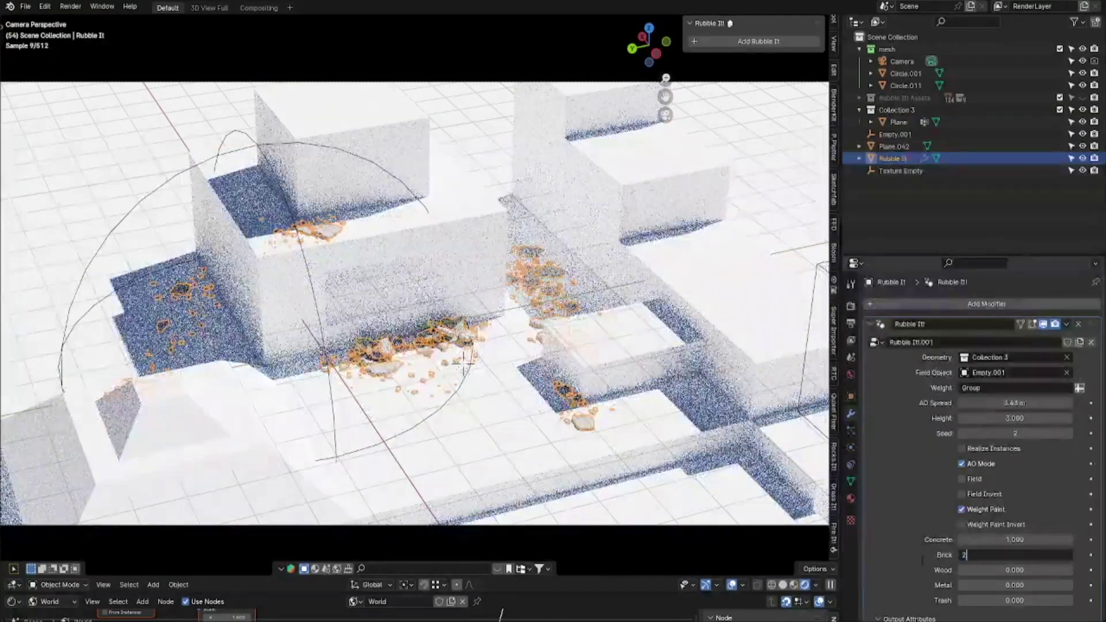
left_click(999, 571)
type("1")
key("Return")
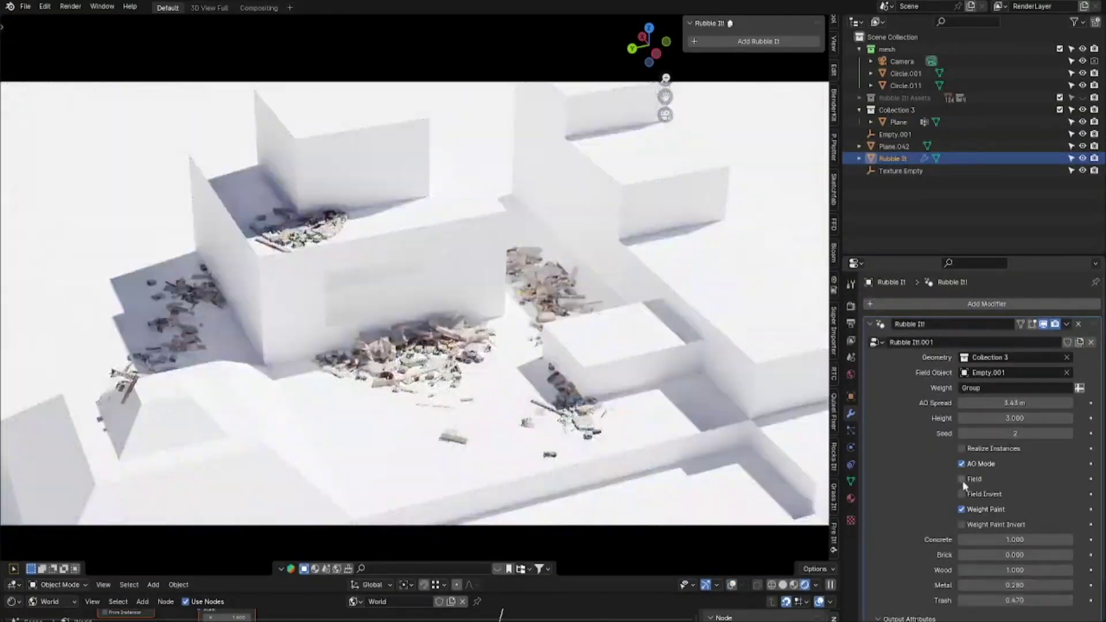
left_click(961, 510)
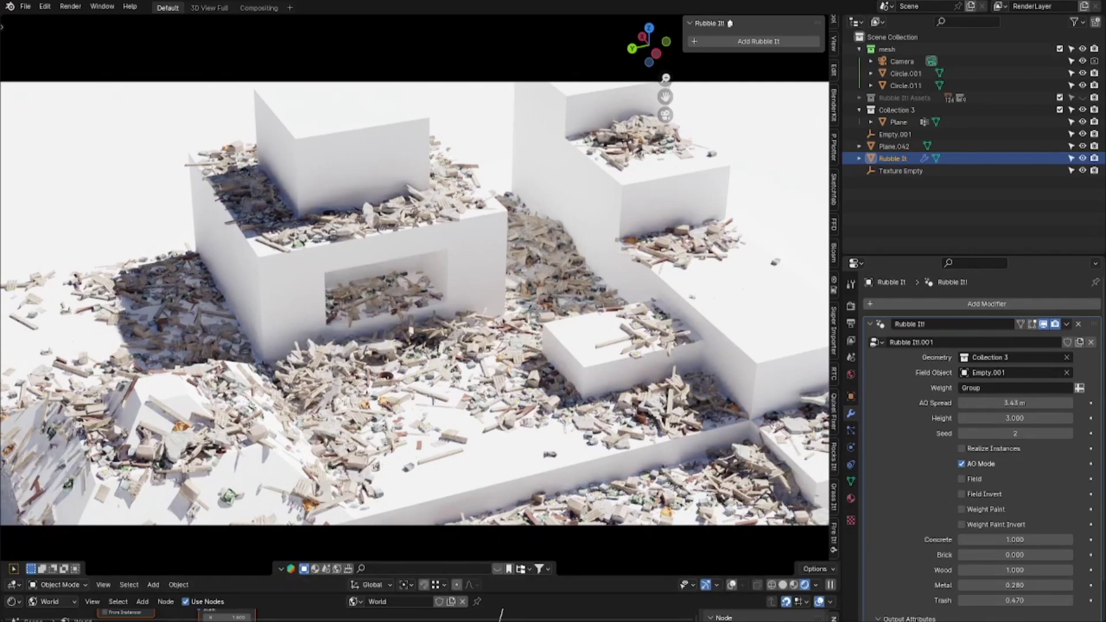
- Add a cube to Collection 3 and move it closer to the camera
key("shift+alt+z")
left_click(544, 138)
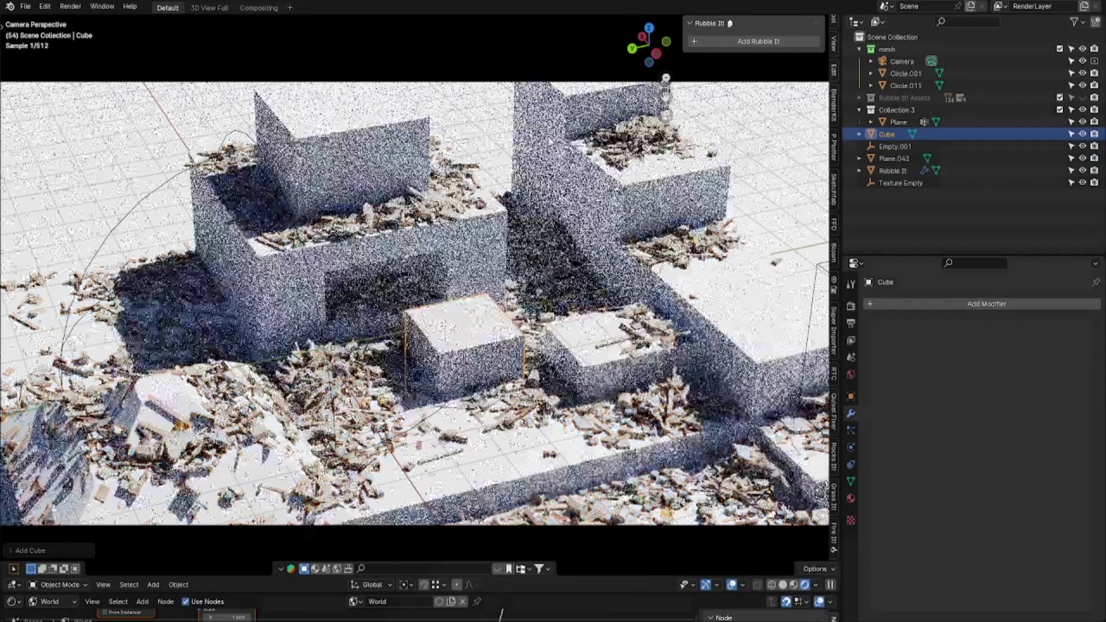
key("m")
left_click(449, 405)
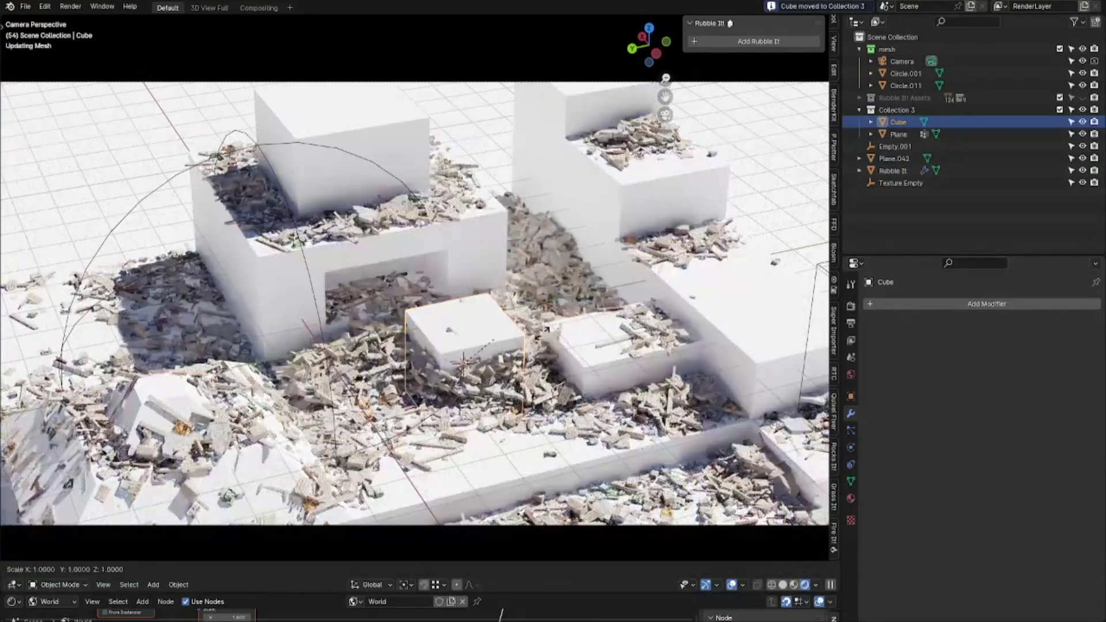
key("g")
key("Return")
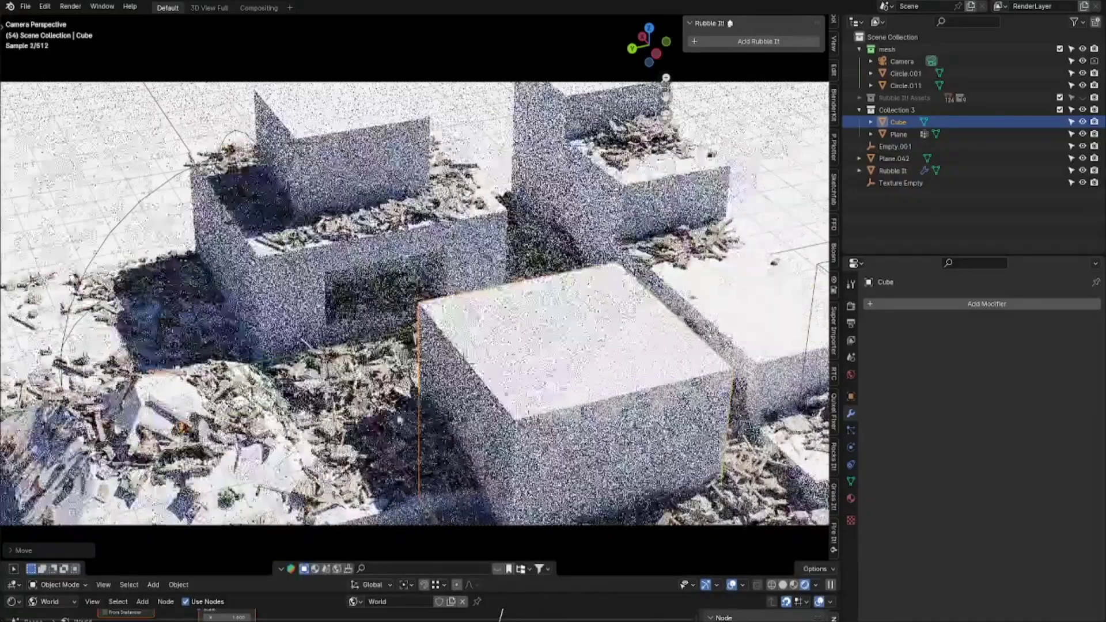
- Thin out the rubble amount and duplicate the cube, sliding the copy along the floor
left_click(892, 170)
left_click(939, 455)
left_click(898, 122)
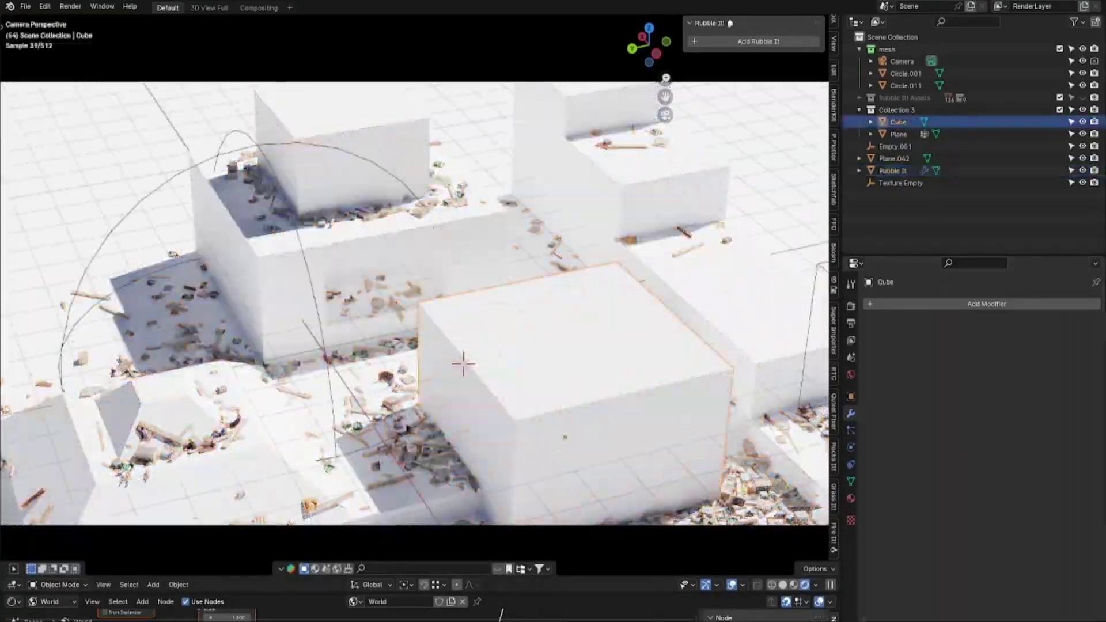
key("shift+d")
key("shift+z")
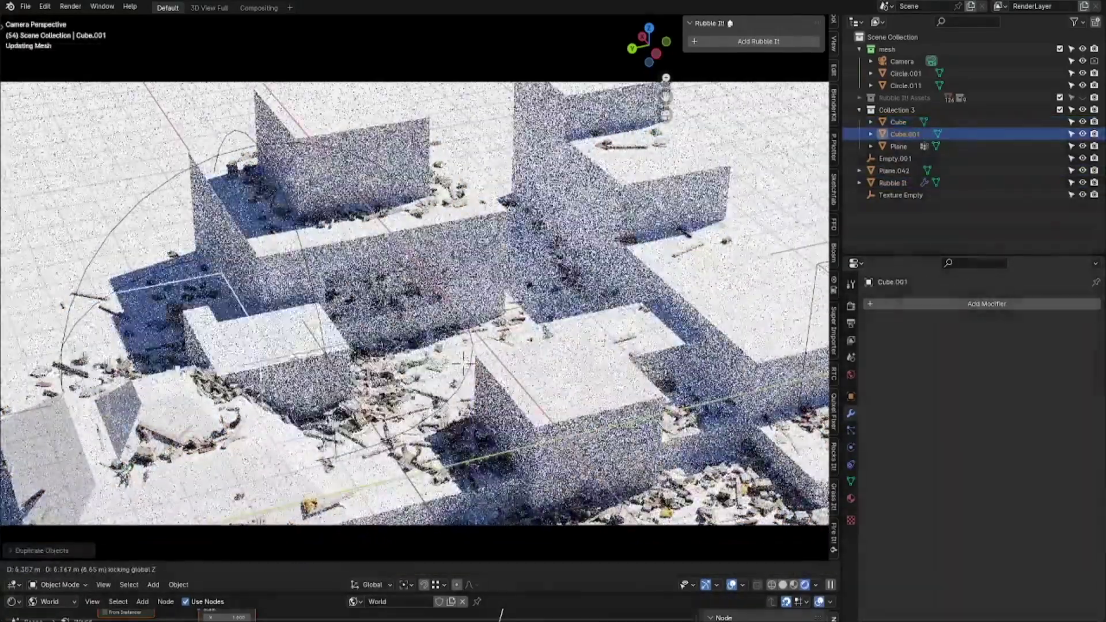
left_click(464, 362)
middle_click_drag(464, 363, 357, 288)
scroll(438, 323, "up", 5)
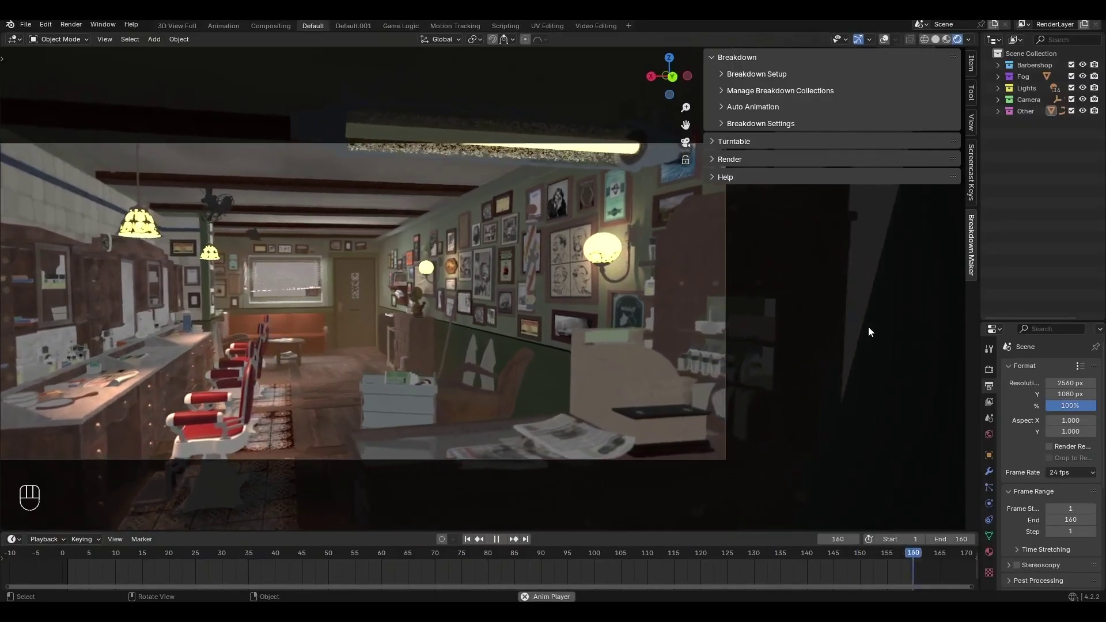
- Stop playback, keep Barbershop as the breakdown collection, and choose the Directional Scale flow
key("space")
left_click(809, 74)
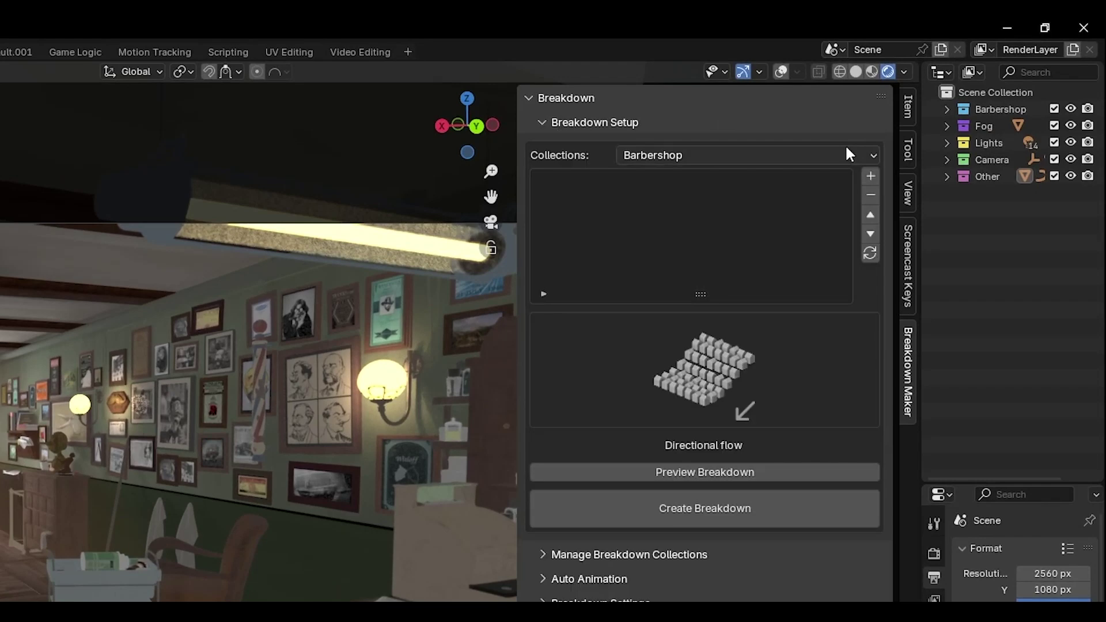
left_click(846, 155)
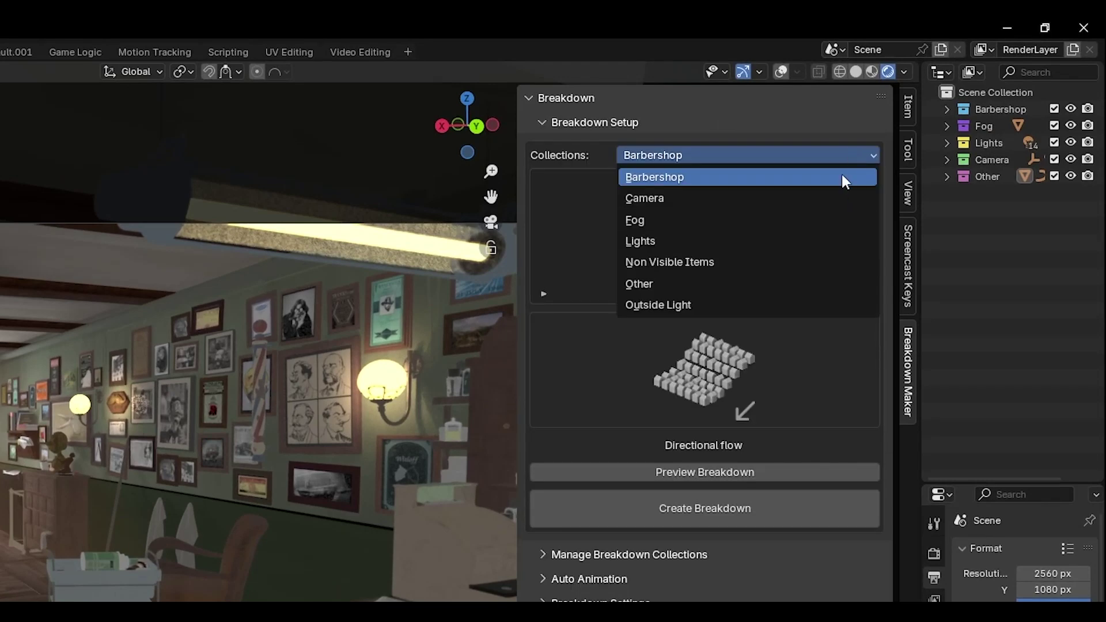
left_click(842, 176)
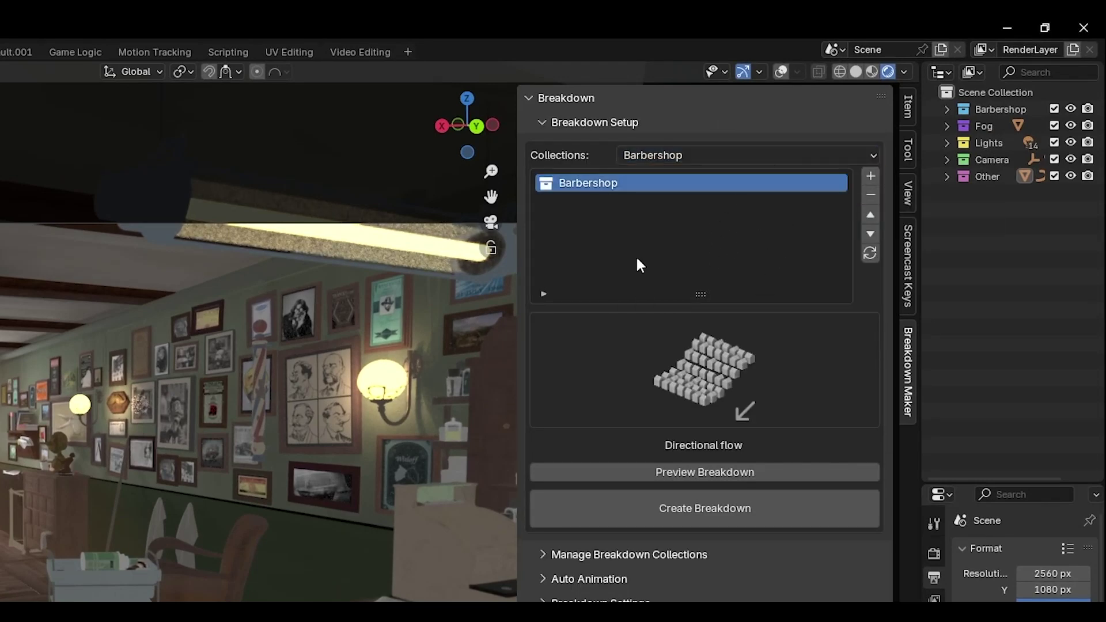
left_click(810, 390)
left_click(459, 507)
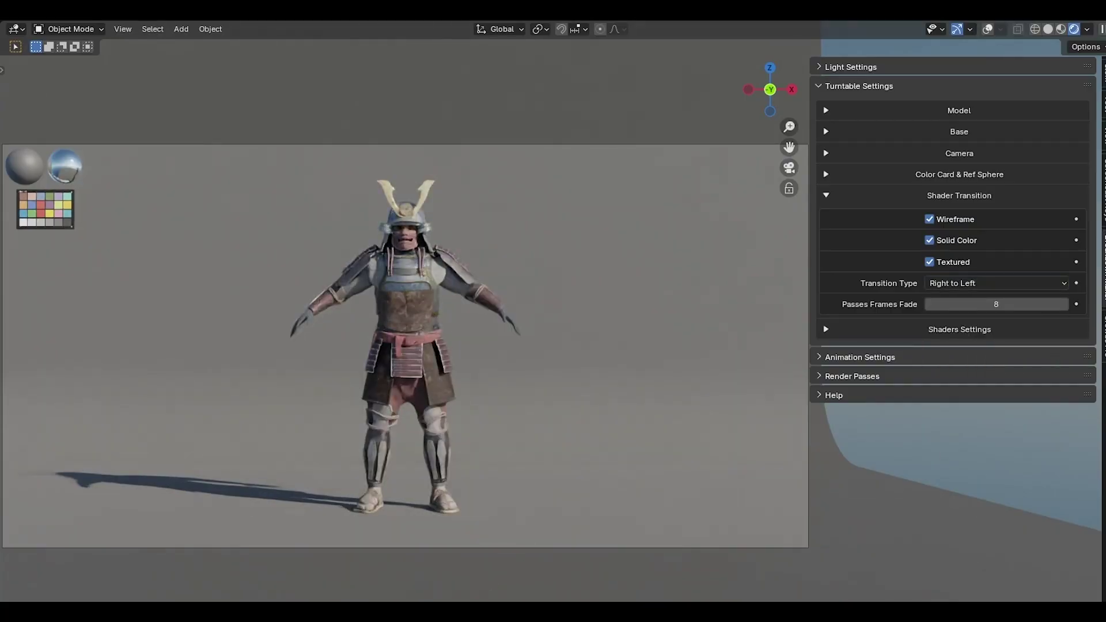
- Open the turntable Shaders Settings, review wireframe type choices and adjust the shader colour
left_click(1000, 196)
left_click(997, 215)
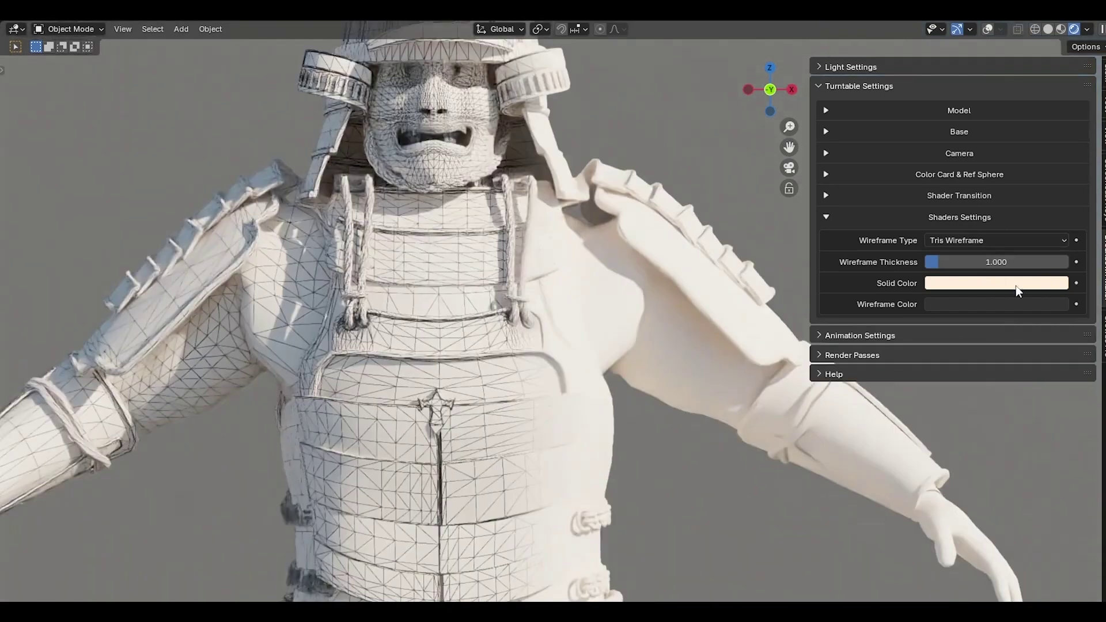
left_click(1018, 241)
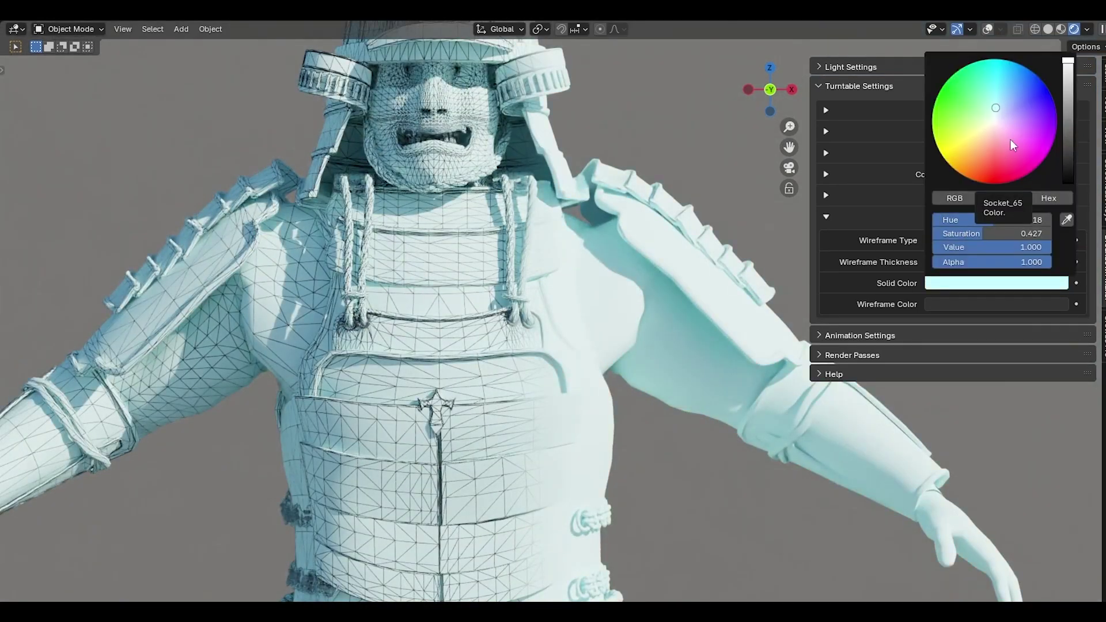
left_click_drag(1011, 139, 1067, 155)
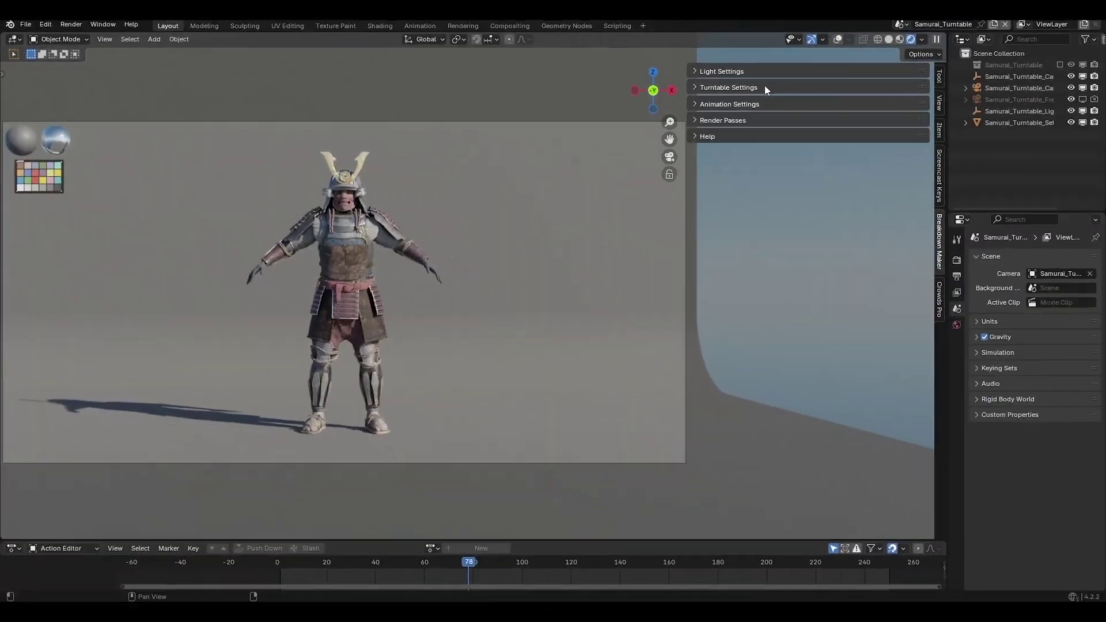
left_click(777, 104)
- Bring up the turntable Animation Settings showing rotation and frame range
left_click(902, 39)
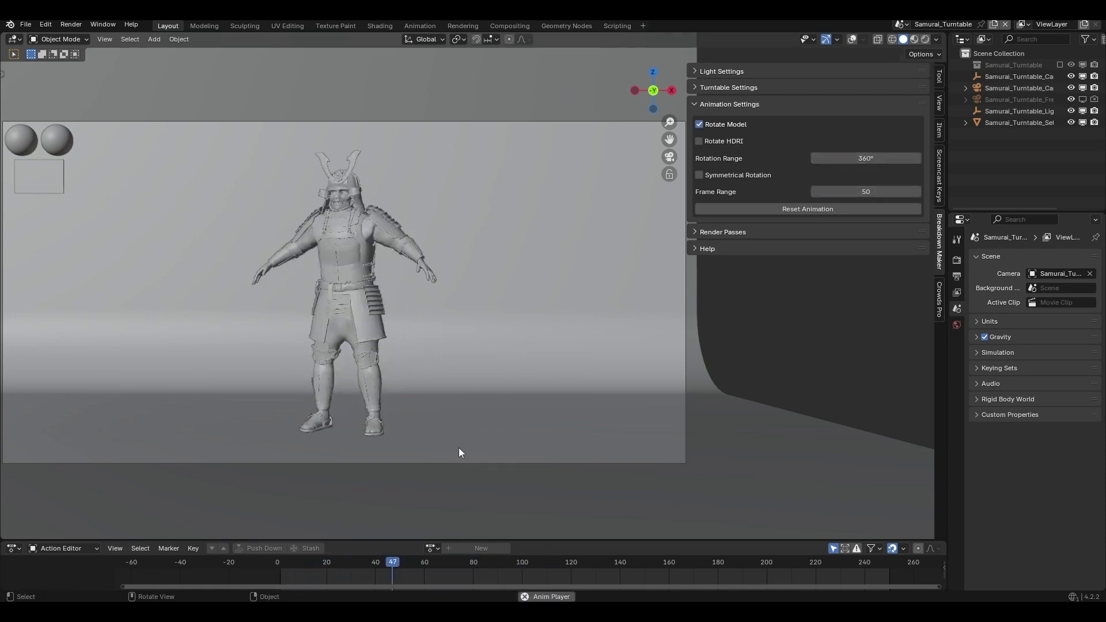
left_click(847, 104)
left_click(849, 87)
left_click(849, 87)
left_click(849, 104)
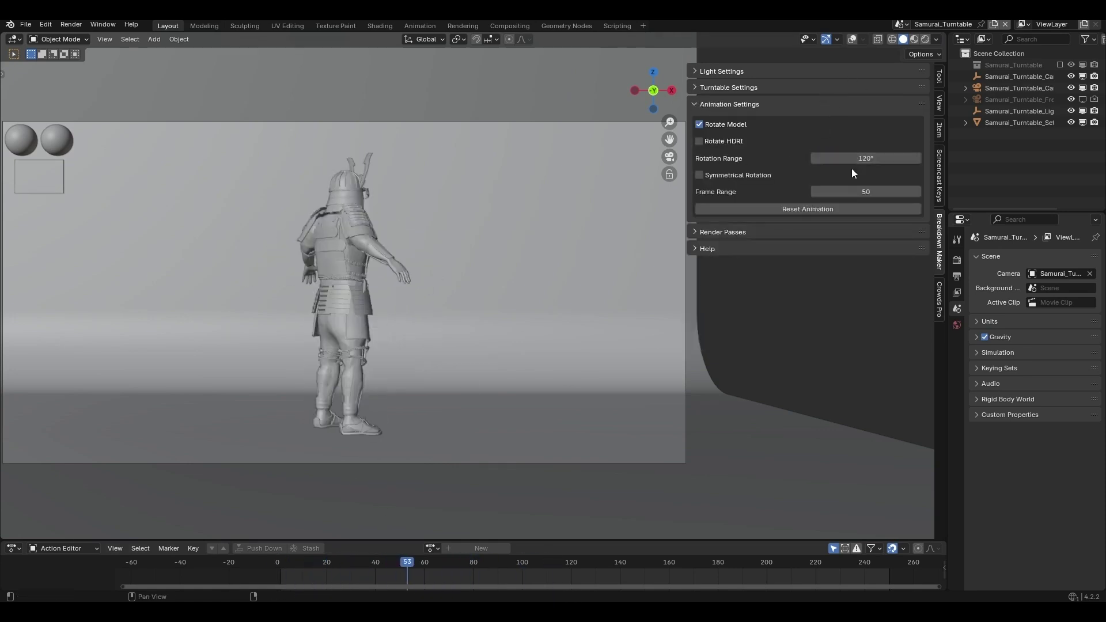